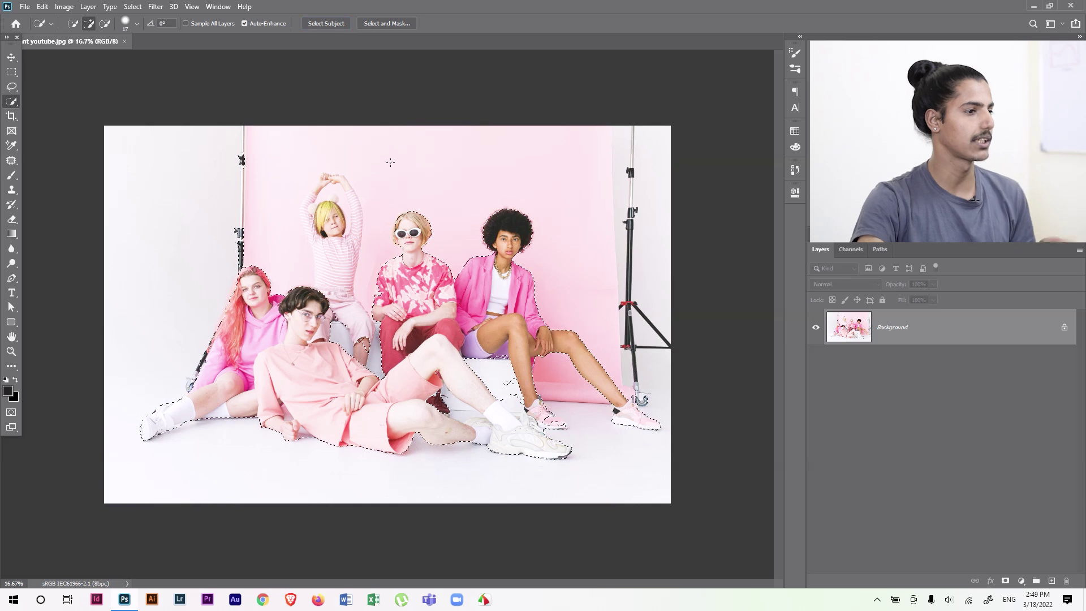
Add the raised hands, forearms and head of the yellow-haired child to the selection with the Quick Selection tool
{"action": "left_click_drag", "start_coordinate": [331, 264], "coordinate": [376, 352]}
{"action": "left_click_drag", "start_coordinate": [356, 226], "coordinate": [354, 349]}
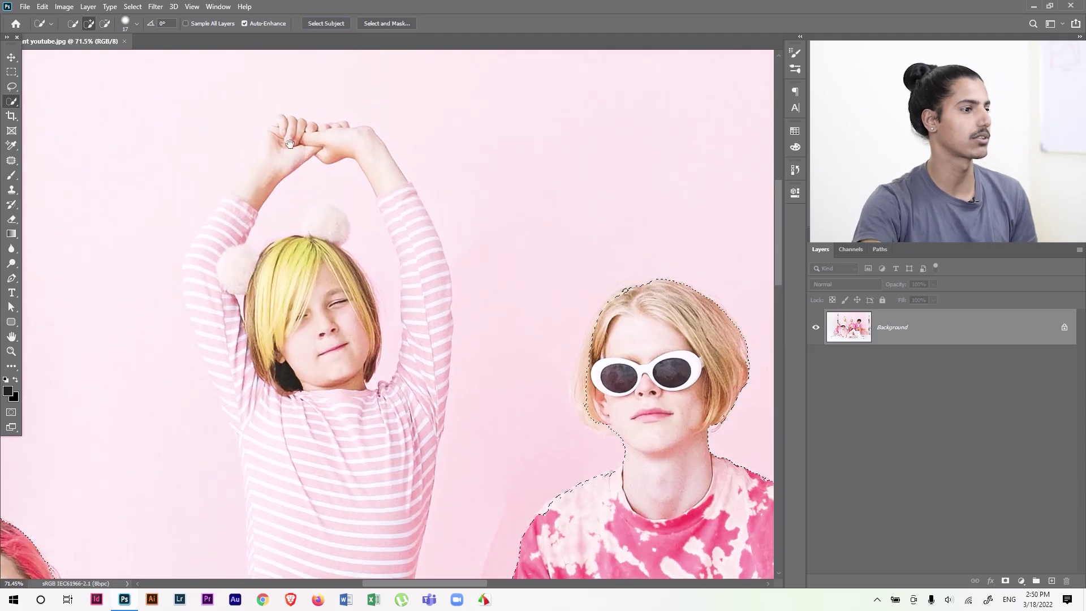
{"action": "left_click_drag", "start_coordinate": [306, 165], "coordinate": [332, 167]}
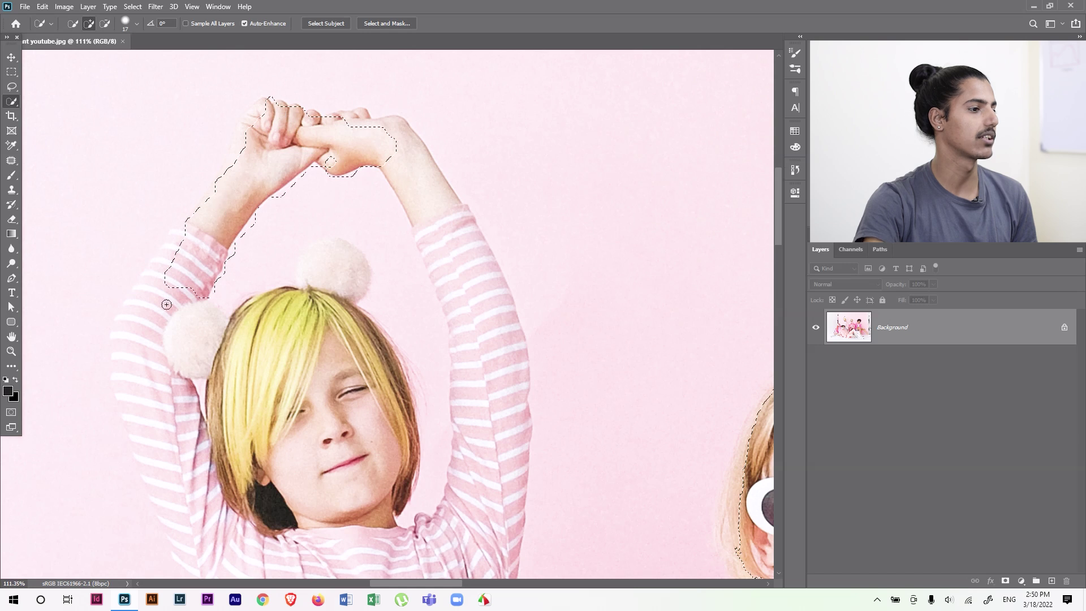
{"action": "mouse_move", "coordinate": [331, 260]}
{"action": "left_mouse_down"}
{"action": "mouse_move", "coordinate": [312, 279]}
{"action": "mouse_move", "coordinate": [434, 275]}
{"action": "mouse_move", "coordinate": [449, 235]}
{"action": "mouse_move", "coordinate": [490, 270]}
{"action": "mouse_move", "coordinate": [493, 296]}
{"action": "mouse_move", "coordinate": [492, 247]}
{"action": "left_mouse_up"}
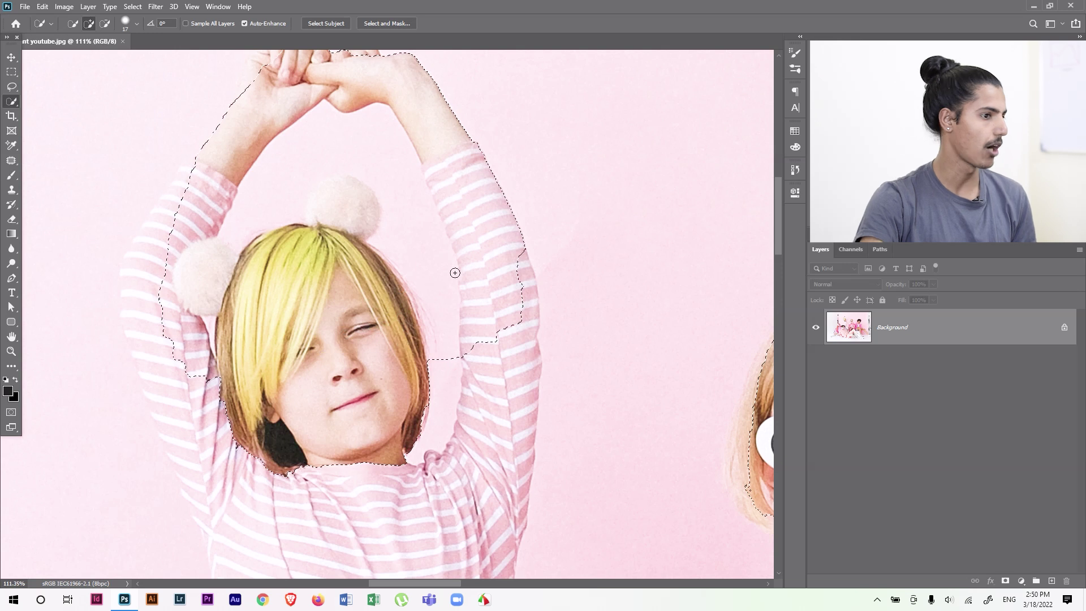
{"action": "left_click_drag", "start_coordinate": [390, 235], "coordinate": [382, 331]}
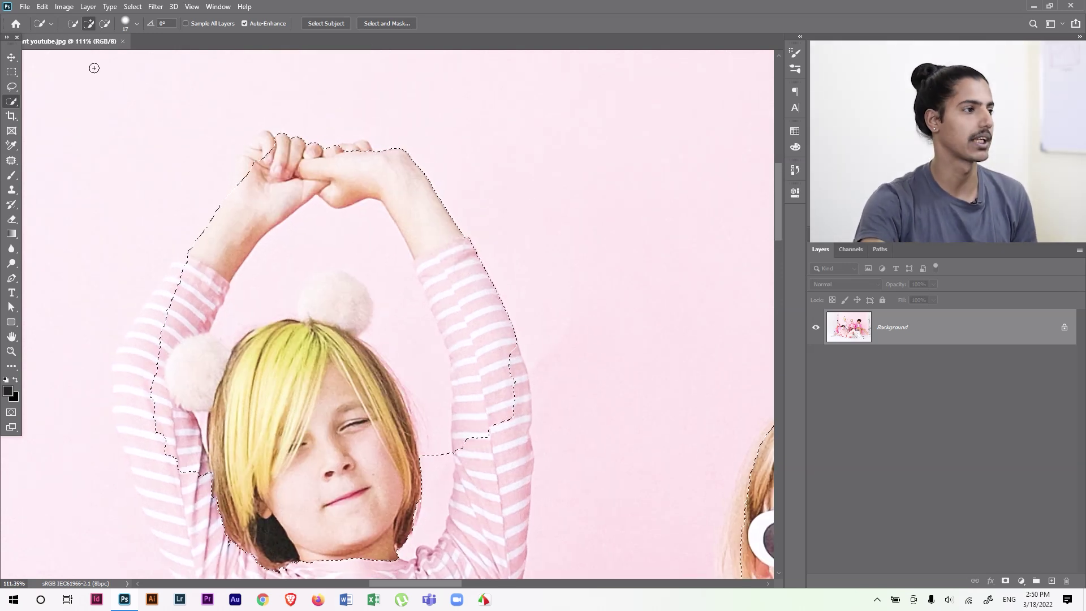
Refine the selection around the yellow-haired child's hands, pompoms and striped sleeves using the Lasso tool
{"action": "left_click", "coordinate": [11, 87]}
{"action": "mouse_move", "coordinate": [265, 131]}
{"action": "left_mouse_down"}
{"action": "mouse_move", "coordinate": [118, 416]}
{"action": "mouse_move", "coordinate": [147, 326]}
{"action": "mouse_move", "coordinate": [197, 367]}
{"action": "mouse_move", "coordinate": [192, 302]}
{"action": "mouse_move", "coordinate": [376, 380]}
{"action": "mouse_move", "coordinate": [376, 442]}
{"action": "left_mouse_up"}
{"action": "mouse_move", "coordinate": [362, 114]}
{"action": "left_mouse_down"}
{"action": "mouse_move", "coordinate": [341, 230]}
{"action": "mouse_move", "coordinate": [362, 116]}
{"action": "left_mouse_up"}
{"action": "scroll", "coordinate": [340, 121], "scroll_direction": "up", "scroll_amount": 3}
{"action": "left_click_drag", "start_coordinate": [364, 109], "coordinate": [281, 203]}
{"action": "mouse_move", "coordinate": [216, 258]}
{"action": "left_mouse_down"}
{"action": "mouse_move", "coordinate": [191, 311]}
{"action": "mouse_move", "coordinate": [212, 251]}
{"action": "left_mouse_up"}
{"action": "mouse_move", "coordinate": [365, 115]}
{"action": "left_mouse_down"}
{"action": "mouse_move", "coordinate": [497, 240]}
{"action": "mouse_move", "coordinate": [553, 325]}
{"action": "mouse_move", "coordinate": [530, 172]}
{"action": "left_mouse_up"}
{"action": "mouse_move", "coordinate": [413, 196]}
{"action": "left_mouse_down"}
{"action": "mouse_move", "coordinate": [573, 365]}
{"action": "mouse_move", "coordinate": [419, 396]}
{"action": "mouse_move", "coordinate": [496, 452]}
{"action": "left_mouse_up"}
Add the missing parts of the yellow-haired child's torso, trousers and knee to the selection with the Lasso
{"action": "scroll", "coordinate": [613, 349], "scroll_direction": "down", "scroll_amount": 5}
{"action": "scroll", "coordinate": [613, 348], "scroll_direction": "down", "scroll_amount": 2}
{"action": "left_click", "coordinate": [595, 392], "text": "shift"}
{"action": "mouse_move", "coordinate": [554, 501]}
{"action": "left_mouse_down"}
{"action": "mouse_move", "coordinate": [494, 223]}
{"action": "mouse_move", "coordinate": [525, 263]}
{"action": "left_mouse_up"}
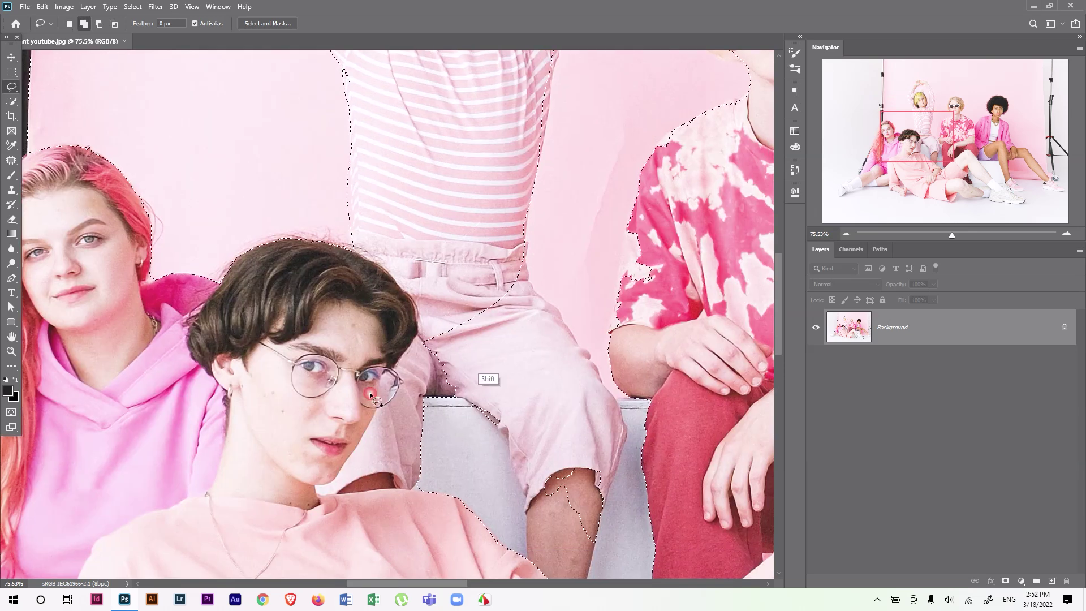
{"action": "scroll", "coordinate": [577, 277], "scroll_direction": "up", "scroll_amount": 3}
{"action": "left_click_drag", "start_coordinate": [502, 222], "coordinate": [582, 376]}
Add the missing outer edge of the blond hair beside the white sunglasses to the Lasso selection
{"action": "left_click_drag", "start_coordinate": [617, 249], "coordinate": [470, 407]}
{"action": "scroll", "coordinate": [475, 403], "scroll_direction": "down", "scroll_amount": 2}
{"action": "left_click_drag", "start_coordinate": [558, 156], "coordinate": [504, 303]}
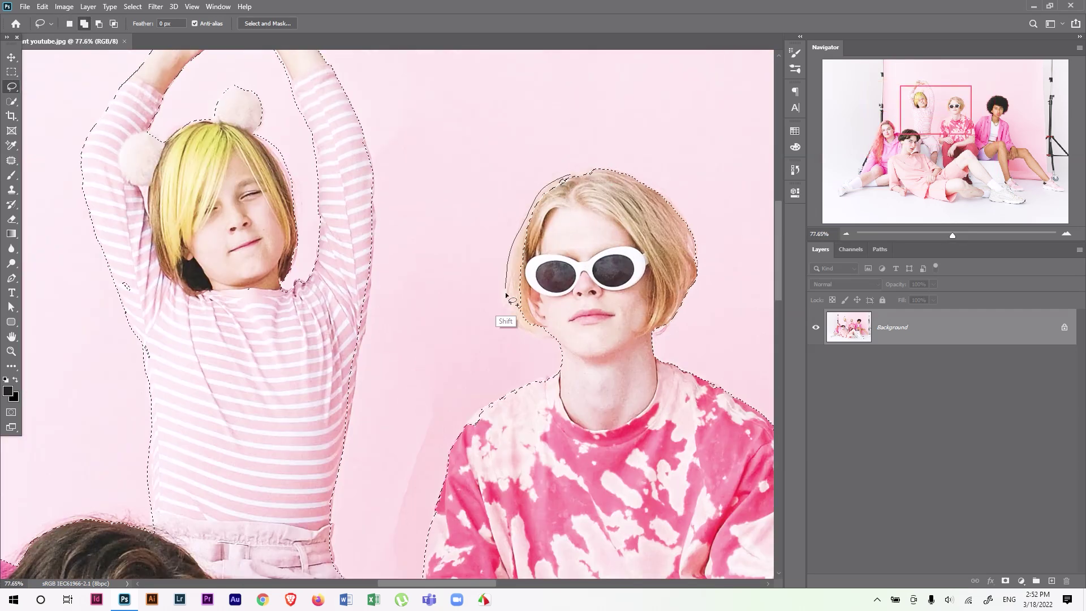
Clean up the selection edges along the pink-haired person's head and hair beside the light stand
{"action": "scroll", "coordinate": [505, 299], "scroll_direction": "down", "scroll_amount": 5}
{"action": "left_click_drag", "start_coordinate": [558, 359], "coordinate": [249, 205]}
{"action": "left_click_drag", "start_coordinate": [357, 447], "coordinate": [374, 193]}
{"action": "mouse_move", "coordinate": [373, 194]}
{"action": "left_mouse_down"}
{"action": "mouse_move", "coordinate": [582, 239]}
{"action": "mouse_move", "coordinate": [667, 363]}
{"action": "left_mouse_up"}
{"action": "scroll", "coordinate": [666, 396], "scroll_direction": "up", "scroll_amount": 8}
{"action": "left_click_drag", "start_coordinate": [512, 408], "coordinate": [688, 318]}
{"action": "mouse_move", "coordinate": [537, 370]}
{"action": "left_mouse_down"}
{"action": "mouse_move", "coordinate": [476, 358]}
{"action": "mouse_move", "coordinate": [643, 506]}
{"action": "mouse_move", "coordinate": [412, 346]}
{"action": "mouse_move", "coordinate": [243, 205]}
{"action": "left_mouse_up"}
{"action": "scroll", "coordinate": [433, 322], "scroll_direction": "down", "scroll_amount": 3}
{"action": "scroll", "coordinate": [433, 322], "scroll_direction": "up", "scroll_amount": 5}
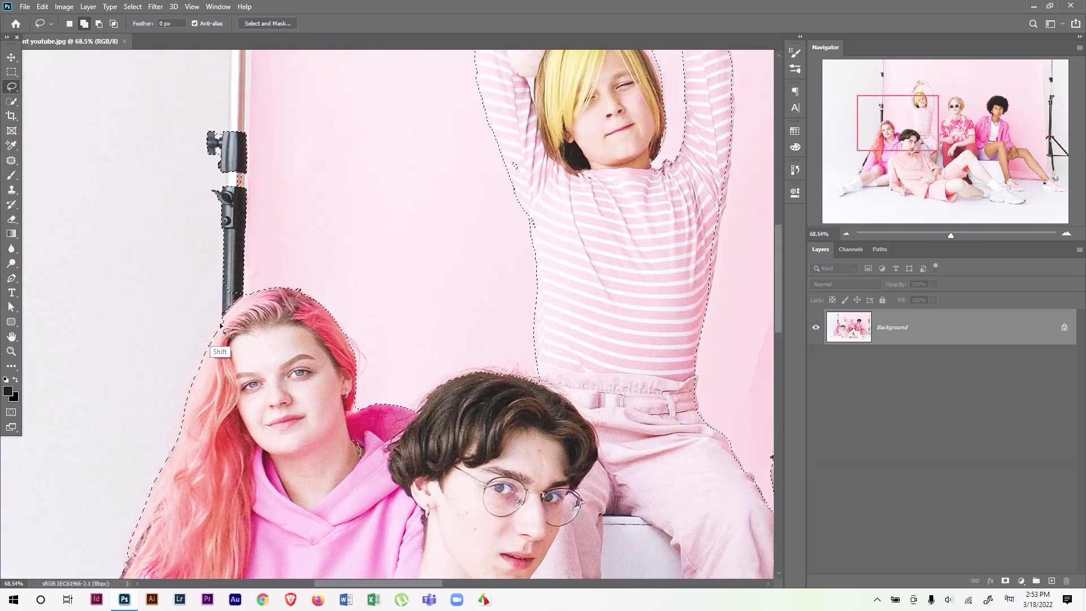
Subtract the background beside the wheeled stand from the selection around the outstretched pink sneaker
{"action": "scroll", "coordinate": [447, 334], "scroll_direction": "down", "scroll_amount": 4}
{"action": "scroll", "coordinate": [615, 444], "scroll_direction": "up", "scroll_amount": 6}
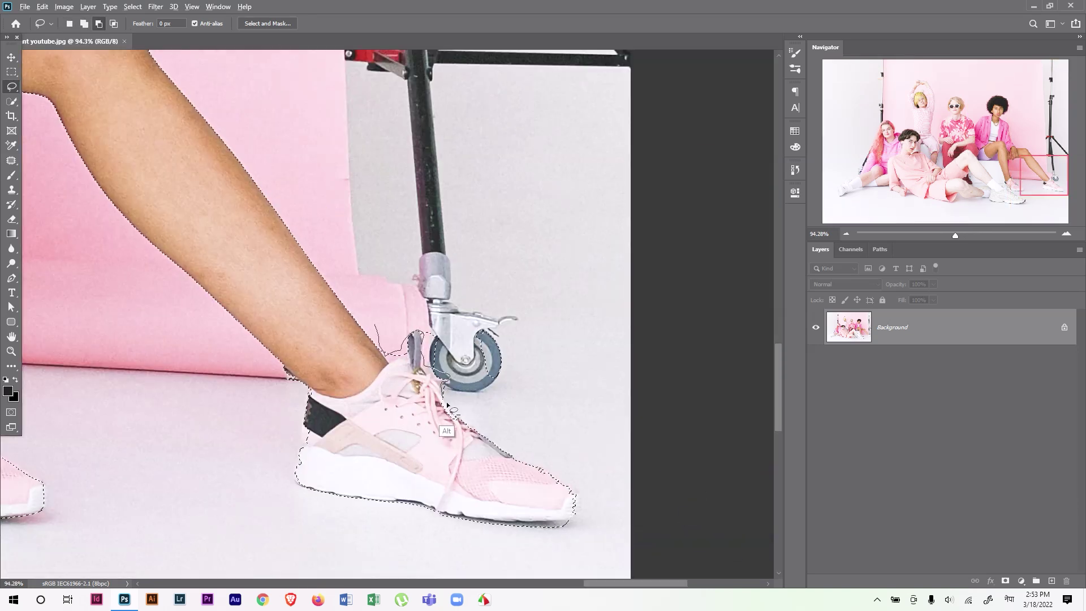
{"action": "scroll", "coordinate": [580, 501], "scroll_direction": "down", "scroll_amount": 5}
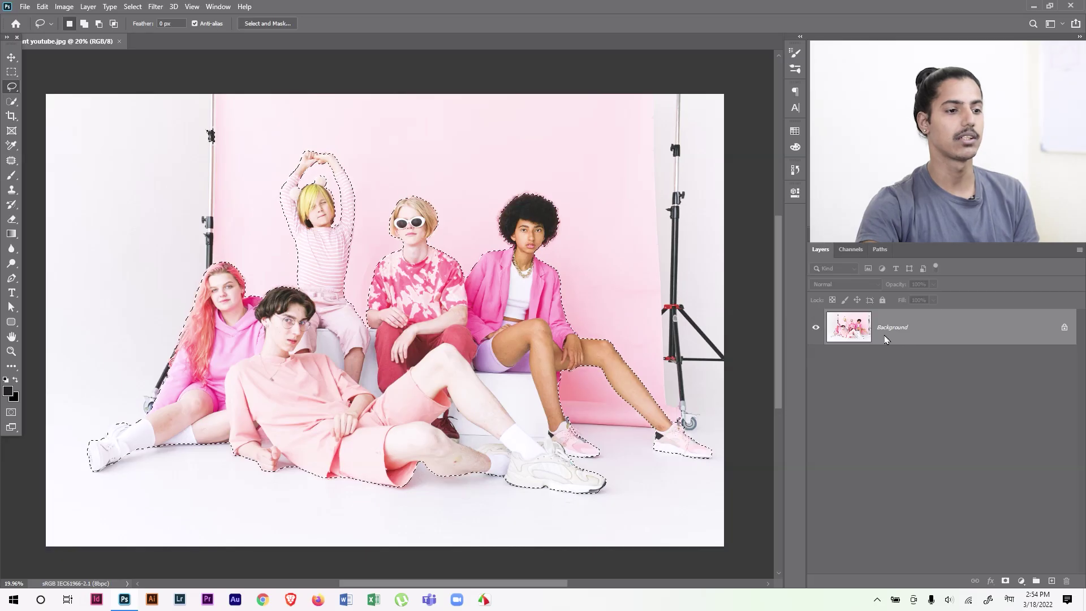
Duplicate the Background layer and mask the copy with the selection of the five people
{"action": "left_click_drag", "start_coordinate": [921, 320], "coordinate": [1052, 579]}
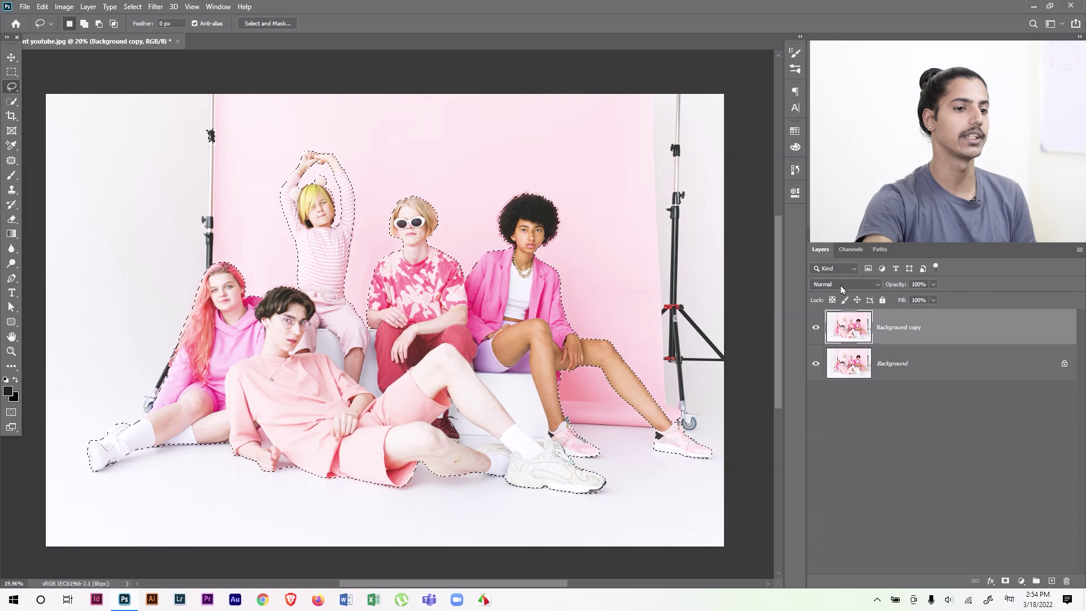
{"action": "left_click", "coordinate": [1006, 582]}
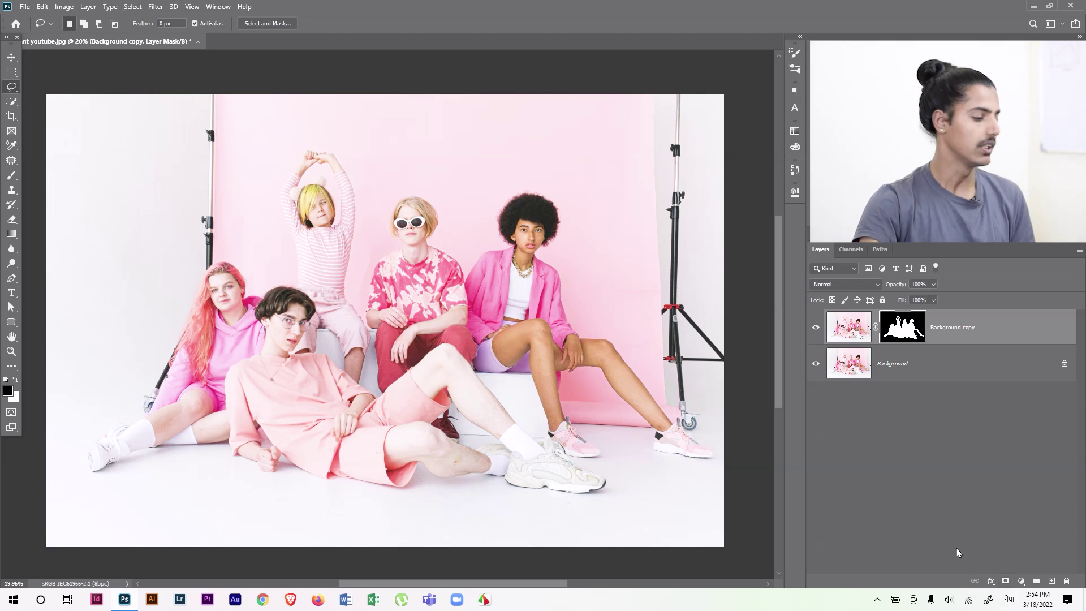
Lasso the floor shadow beneath the pink-haired person's legs and the reclining person's hand
{"action": "left_click_drag", "start_coordinate": [63, 444], "coordinate": [162, 468]}
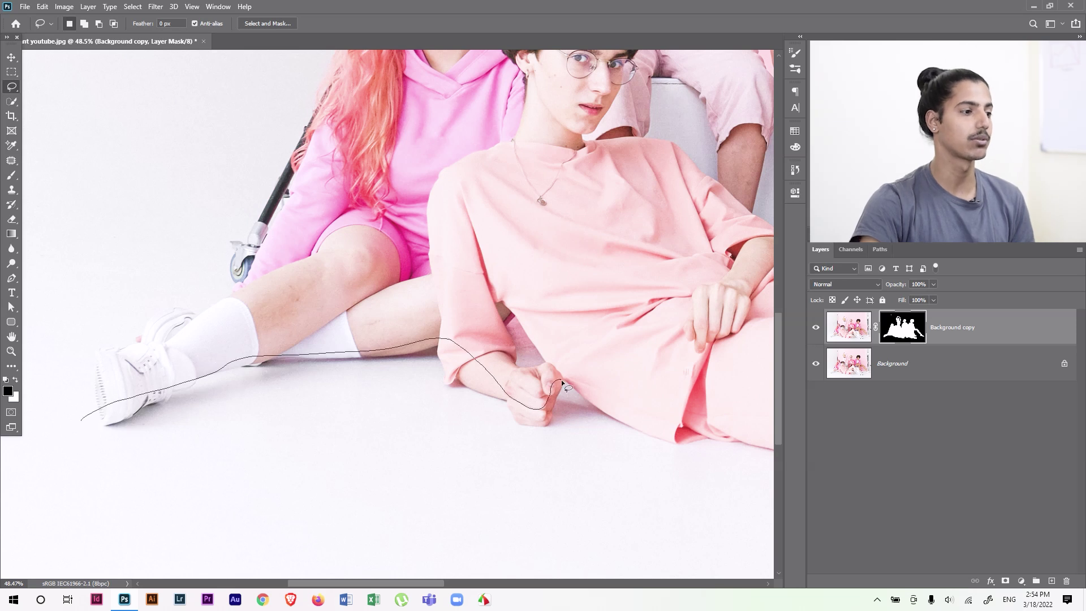
{"action": "left_click_drag", "start_coordinate": [391, 376], "coordinate": [79, 425]}
{"action": "mouse_move", "coordinate": [173, 424]}
{"action": "left_mouse_down"}
{"action": "mouse_move", "coordinate": [101, 481]}
{"action": "mouse_move", "coordinate": [651, 448]}
{"action": "left_mouse_up"}
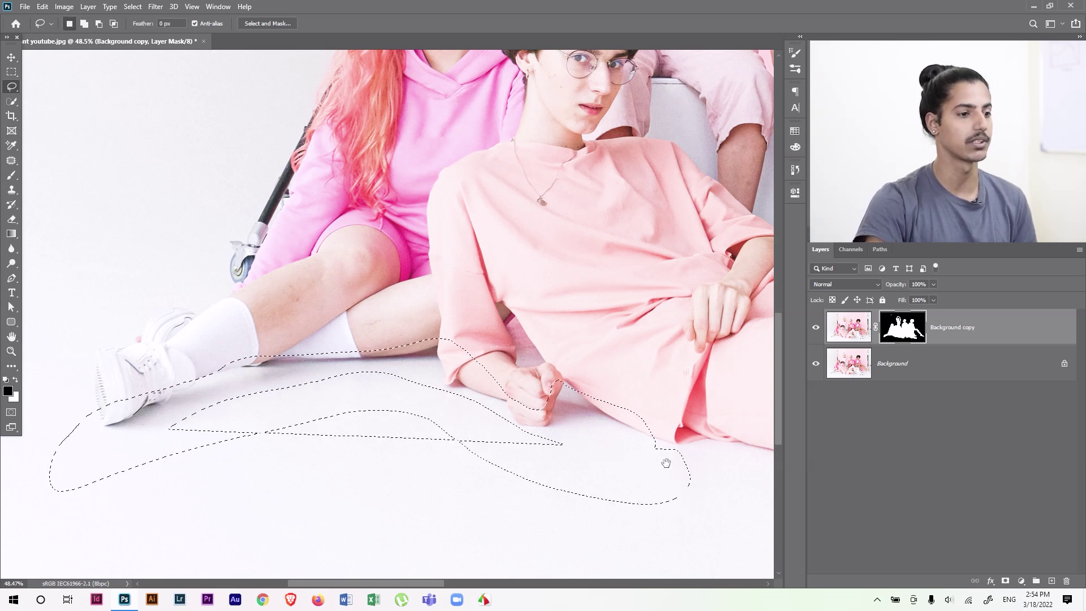
{"action": "left_click_drag", "start_coordinate": [617, 365], "coordinate": [505, 359]}
{"action": "mouse_move", "coordinate": [353, 319]}
{"action": "left_mouse_down"}
{"action": "mouse_move", "coordinate": [262, 358]}
{"action": "mouse_move", "coordinate": [486, 402]}
{"action": "mouse_move", "coordinate": [550, 386]}
{"action": "mouse_move", "coordinate": [527, 358]}
{"action": "mouse_move", "coordinate": [453, 327]}
{"action": "left_mouse_up"}
{"action": "left_click_drag", "start_coordinate": [385, 315], "coordinate": [384, 315]}
Extend the shadow selection along the floor beneath the reclining person's shorts, legs and white sneaker
{"action": "scroll", "coordinate": [388, 368], "scroll_direction": "down", "scroll_amount": 2}
{"action": "scroll", "coordinate": [388, 369], "scroll_direction": "right", "scroll_amount": 5}
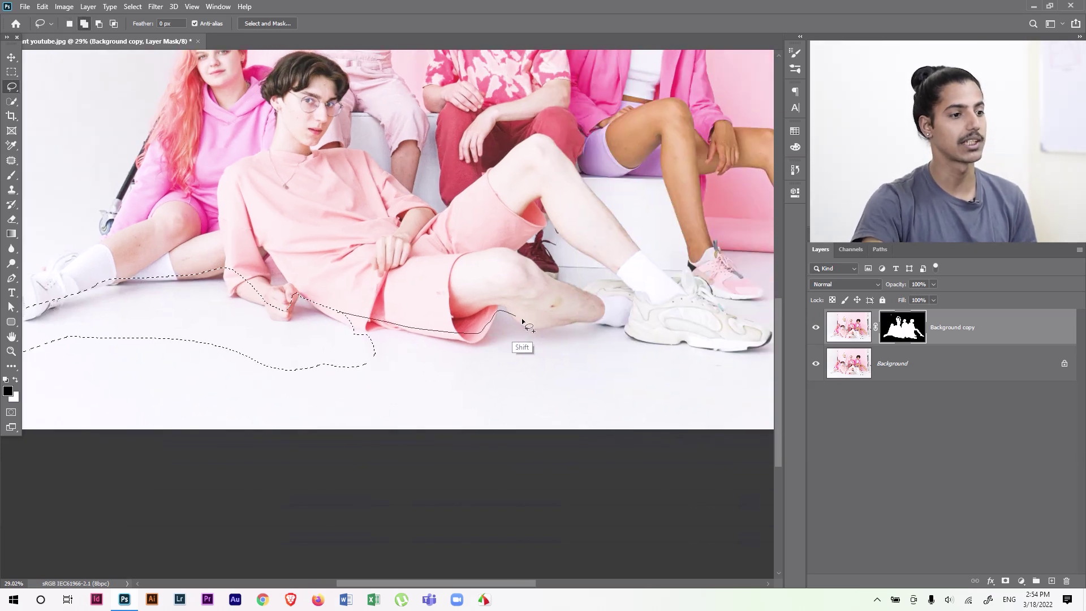
{"action": "left_click_drag", "start_coordinate": [601, 324], "coordinate": [721, 340]}
{"action": "left_click_drag", "start_coordinate": [632, 366], "coordinate": [405, 352]}
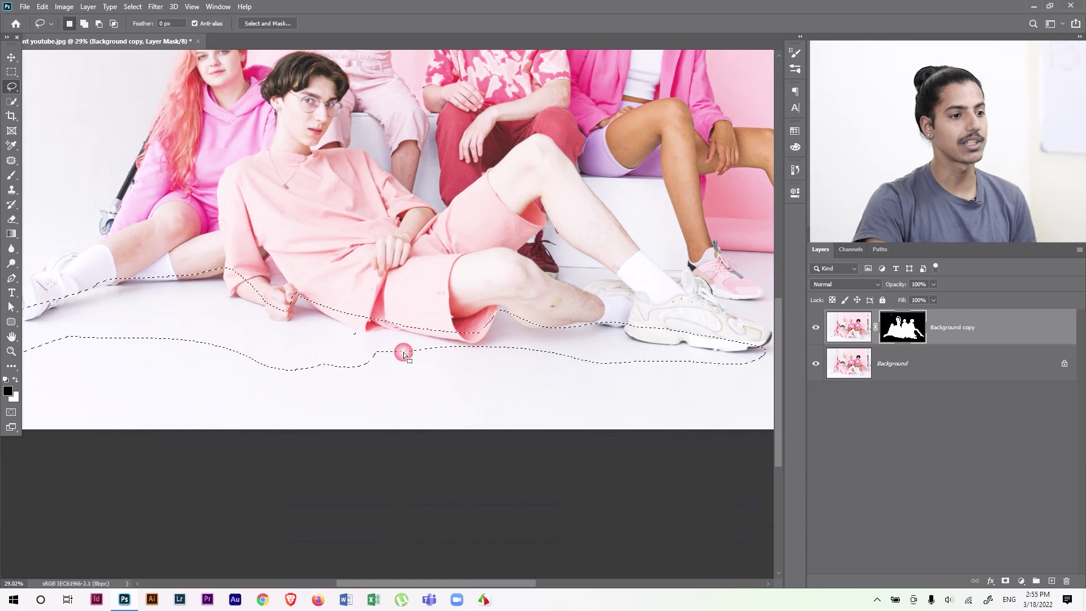
Add the floor shadow beneath the pink sneakers to the selection, up to the photo's edge
{"action": "scroll", "coordinate": [405, 351], "scroll_direction": "right", "scroll_amount": 5}
{"action": "scroll", "coordinate": [406, 351], "scroll_direction": "up", "scroll_amount": 1}
{"action": "mouse_move", "coordinate": [469, 399]}
{"action": "left_mouse_down"}
{"action": "mouse_move", "coordinate": [485, 388]}
{"action": "mouse_move", "coordinate": [428, 320]}
{"action": "mouse_move", "coordinate": [611, 322]}
{"action": "mouse_move", "coordinate": [571, 338]}
{"action": "mouse_move", "coordinate": [493, 401]}
{"action": "mouse_move", "coordinate": [352, 383]}
{"action": "mouse_move", "coordinate": [541, 397]}
{"action": "left_mouse_up"}
{"action": "left_click_drag", "start_coordinate": [247, 380], "coordinate": [276, 388]}
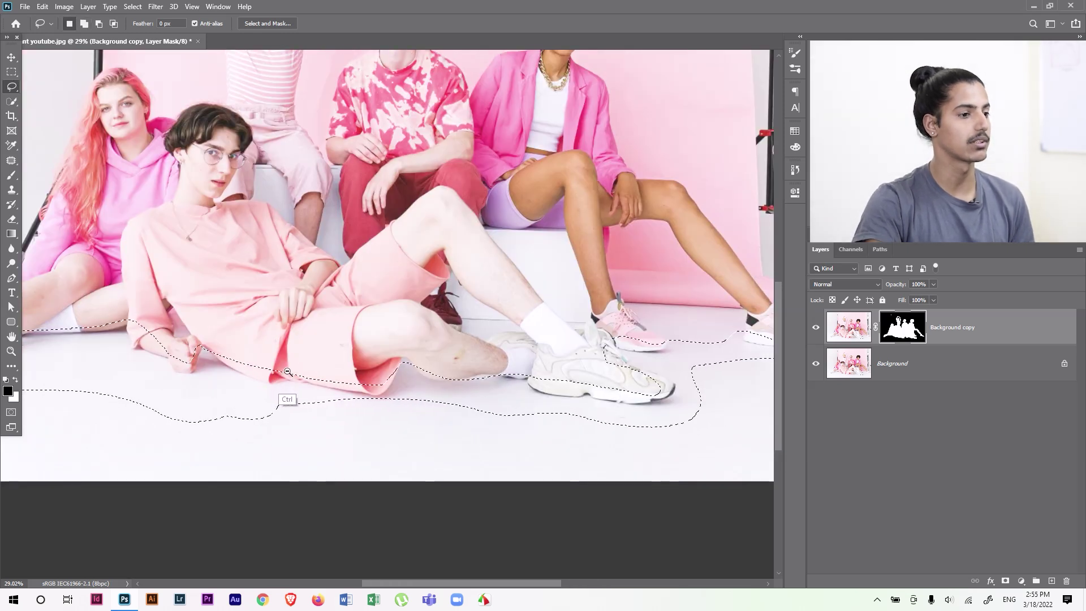
{"action": "scroll", "coordinate": [271, 376], "scroll_direction": "down", "scroll_amount": 3}
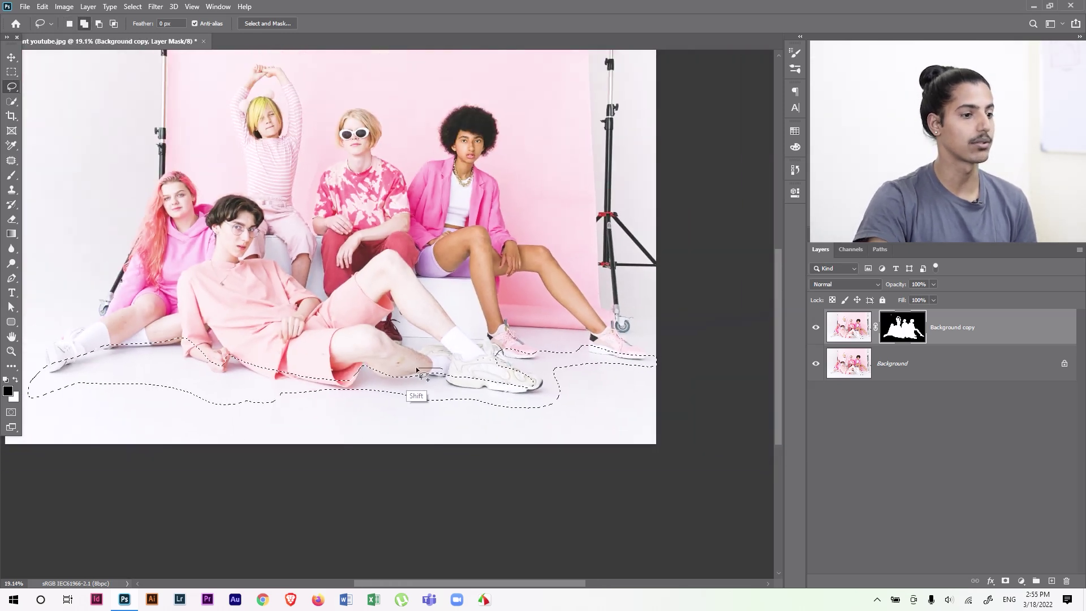
{"action": "scroll", "coordinate": [439, 374], "scroll_direction": "down", "scroll_amount": 1}
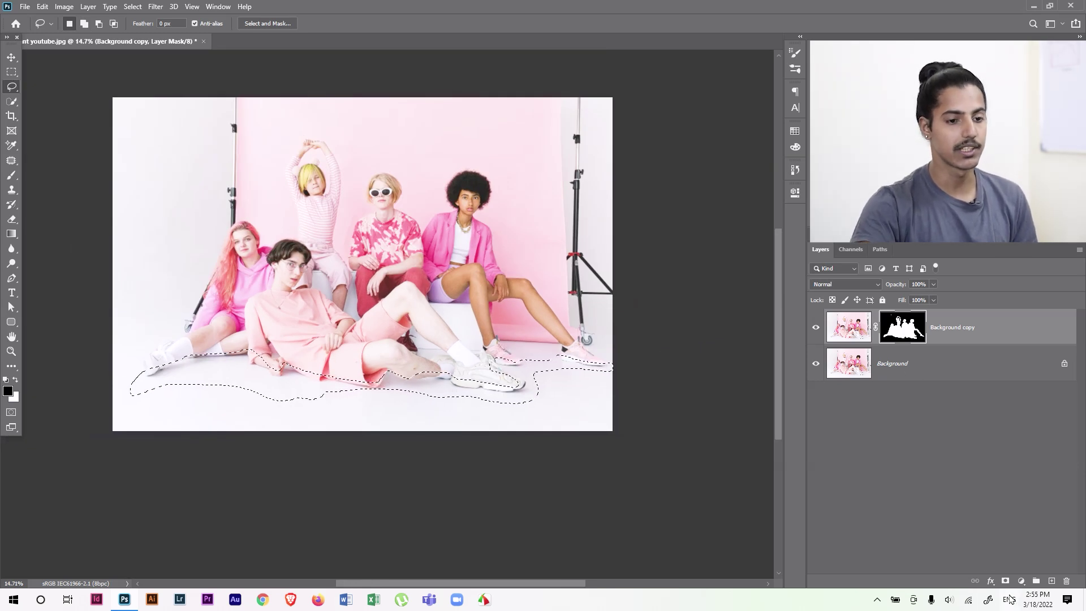
Duplicate the Background layer again and mask this copy with the floor shadow selection
{"action": "left_click", "coordinate": [936, 361]}
{"action": "left_click_drag", "start_coordinate": [897, 365], "coordinate": [1056, 581]}
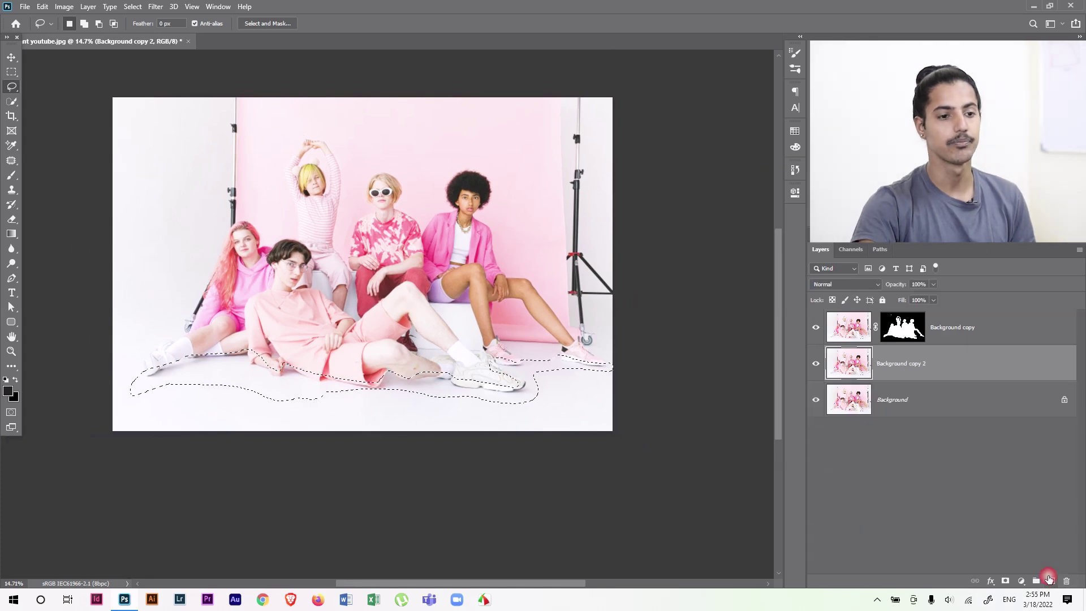
{"action": "left_click", "coordinate": [1006, 581]}
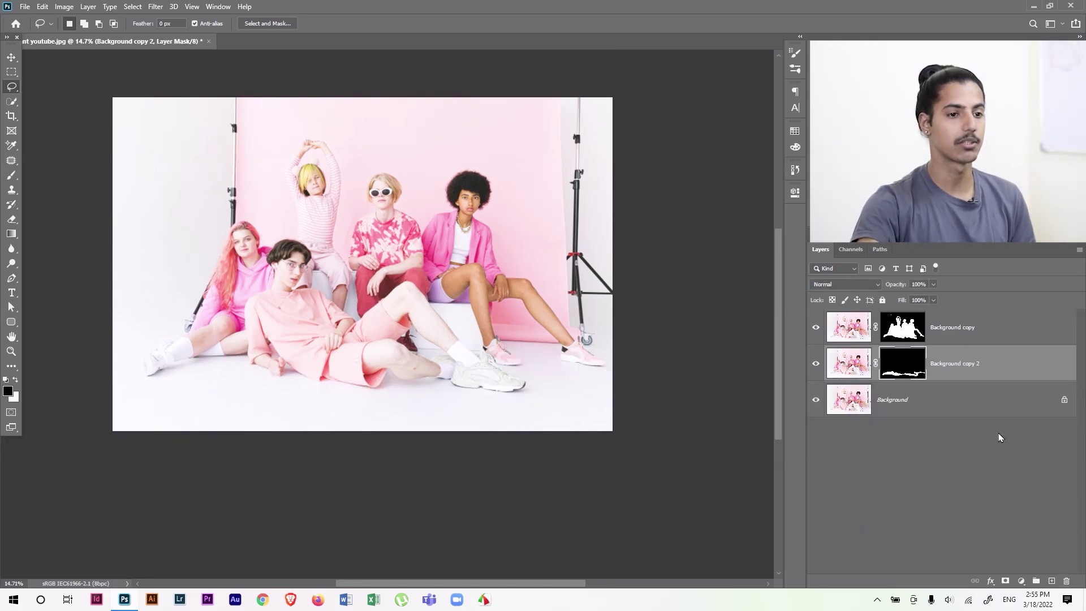
Rename the layer with the floor mask "shadow" and the layer with the people mask "subject"
{"action": "left_click", "coordinate": [960, 363]}
{"action": "type", "text": "shadow"}
{"action": "key", "text": "Return"}
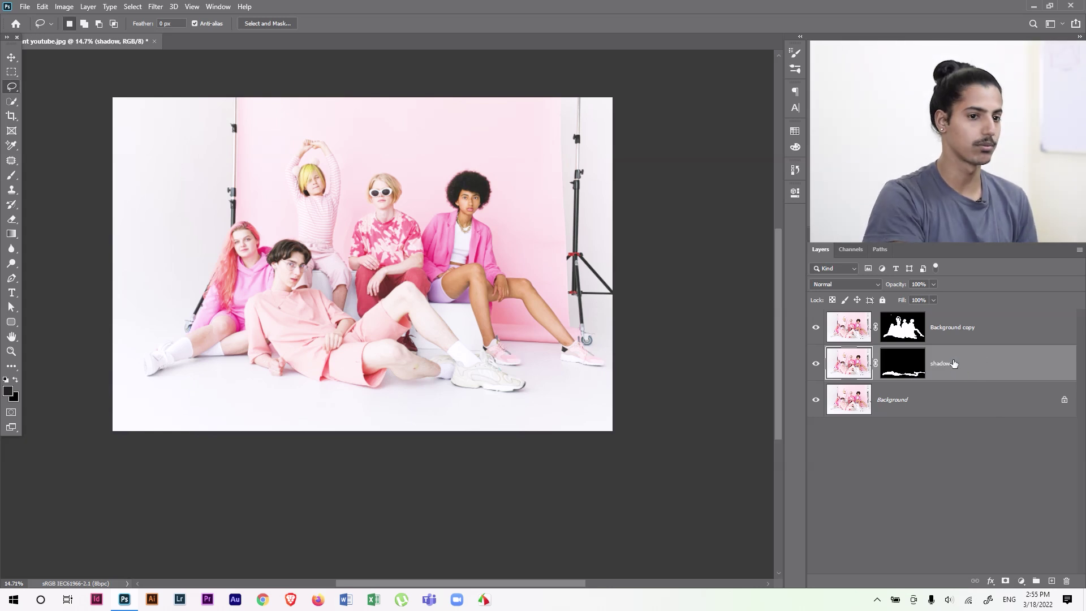
{"action": "double_click", "coordinate": [955, 327]}
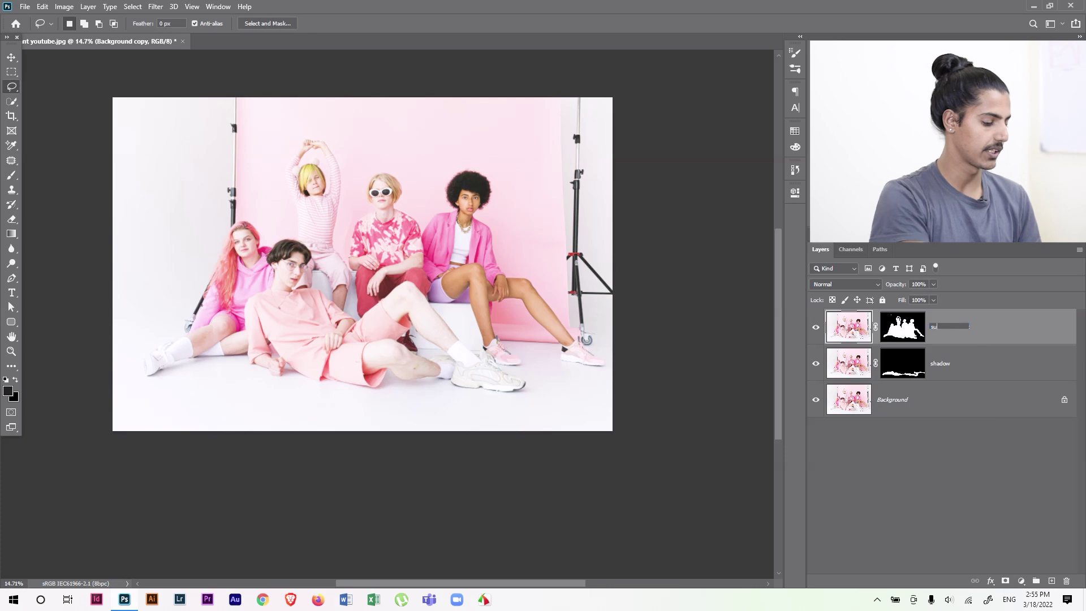
{"action": "type", "text": "subject"}
{"action": "key", "text": "Return"}
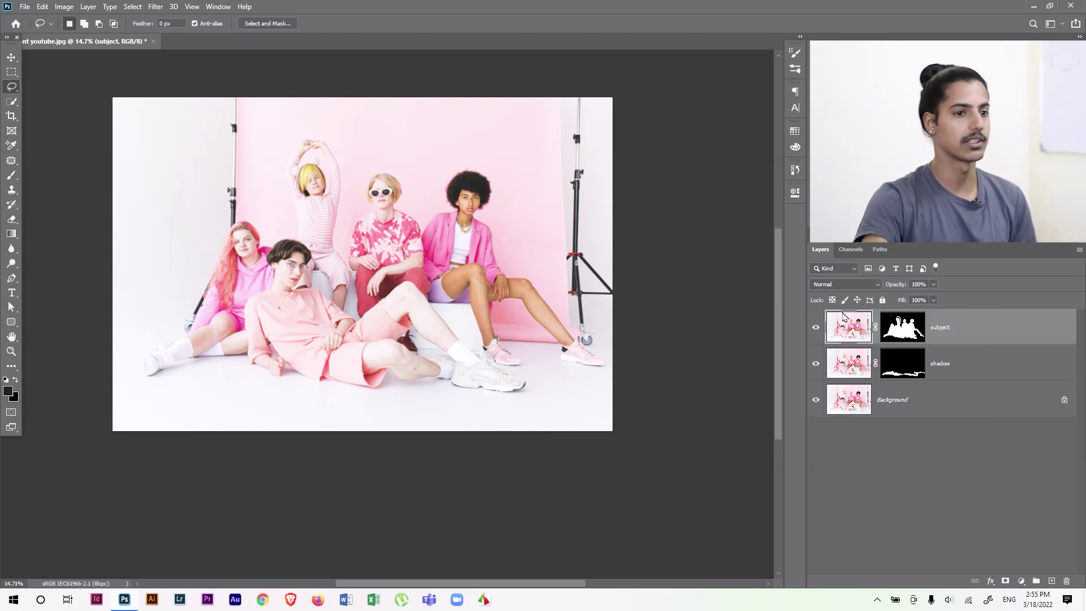
Display the subject layer's mask alone, fill the stray white spot above the people with black, and return to the normal view
{"action": "left_click", "coordinate": [907, 326], "text": "alt"}
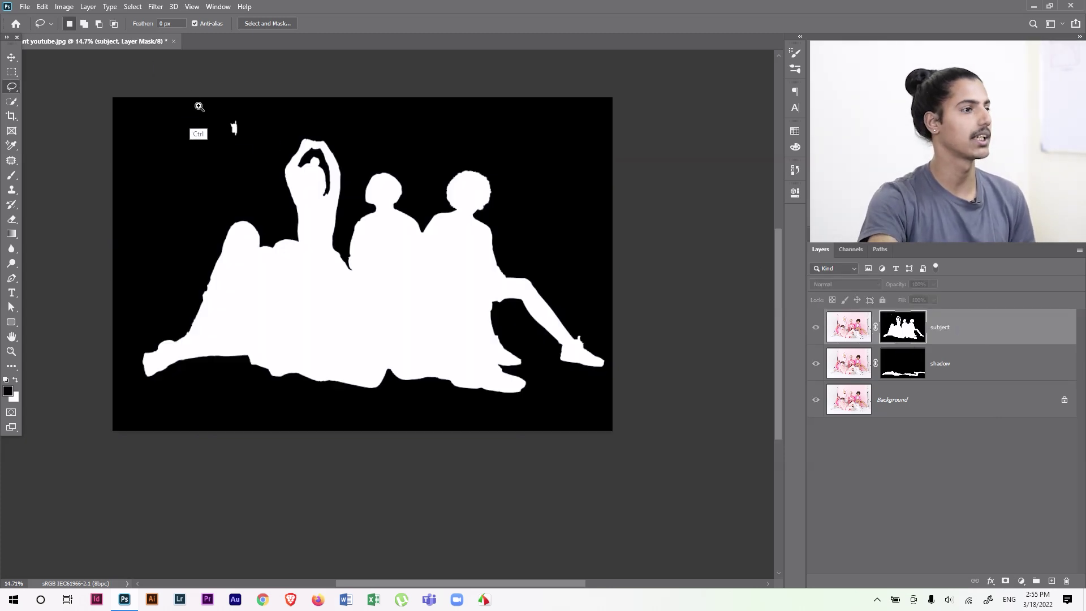
{"action": "mouse_move", "coordinate": [199, 106]}
{"action": "left_mouse_down"}
{"action": "mouse_move", "coordinate": [240, 131]}
{"action": "mouse_move", "coordinate": [248, 110]}
{"action": "mouse_move", "coordinate": [283, 108]}
{"action": "left_mouse_up"}
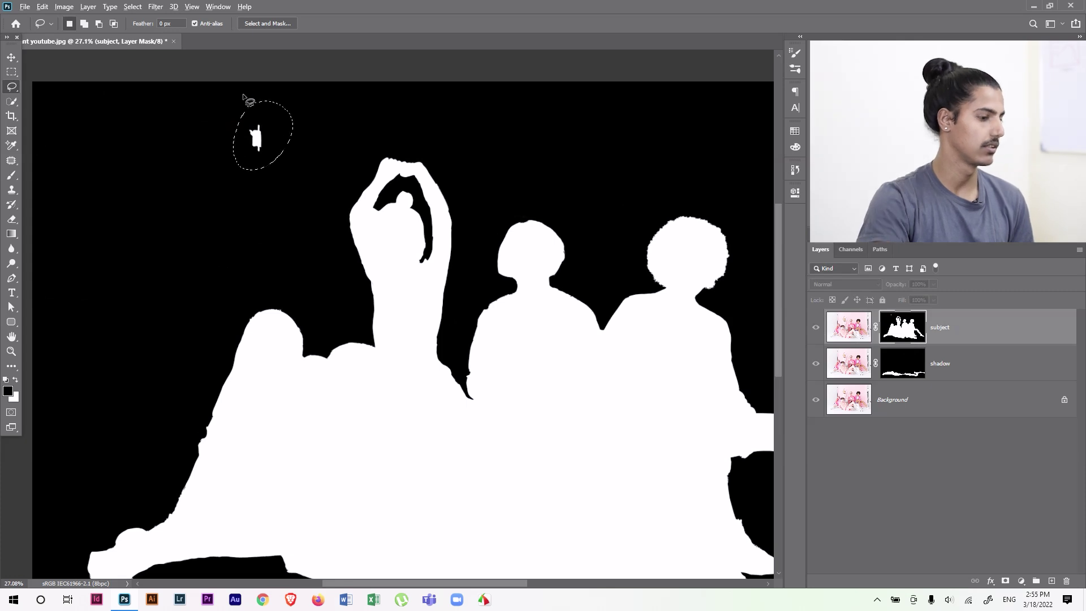
{"action": "key", "text": "ctrl+minus"}
{"action": "key", "text": "ctrl+minus"}
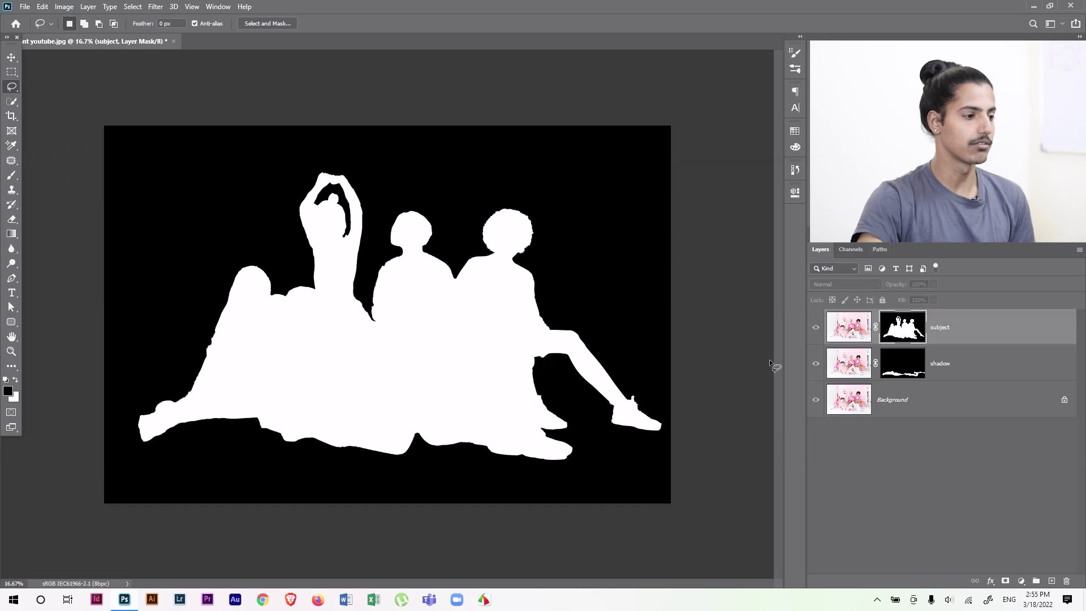
{"action": "left_click", "coordinate": [916, 335], "text": "alt"}
{"action": "left_click", "coordinate": [914, 336], "text": "alt"}
{"action": "left_click", "coordinate": [913, 338], "text": "alt"}
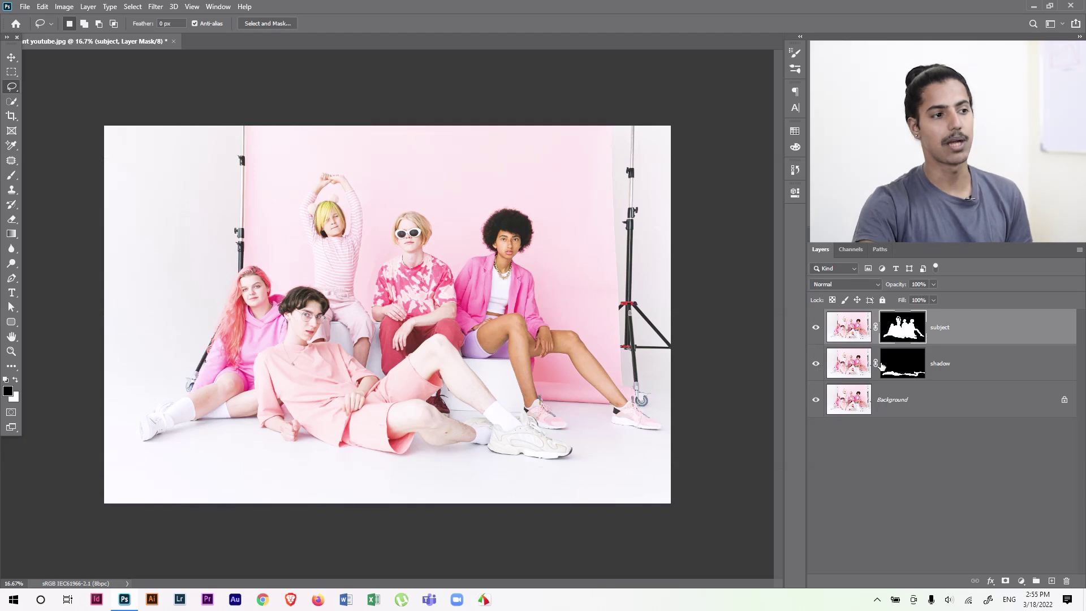
Create a new empty layer directly above the Background layer
{"action": "left_click", "coordinate": [931, 406]}
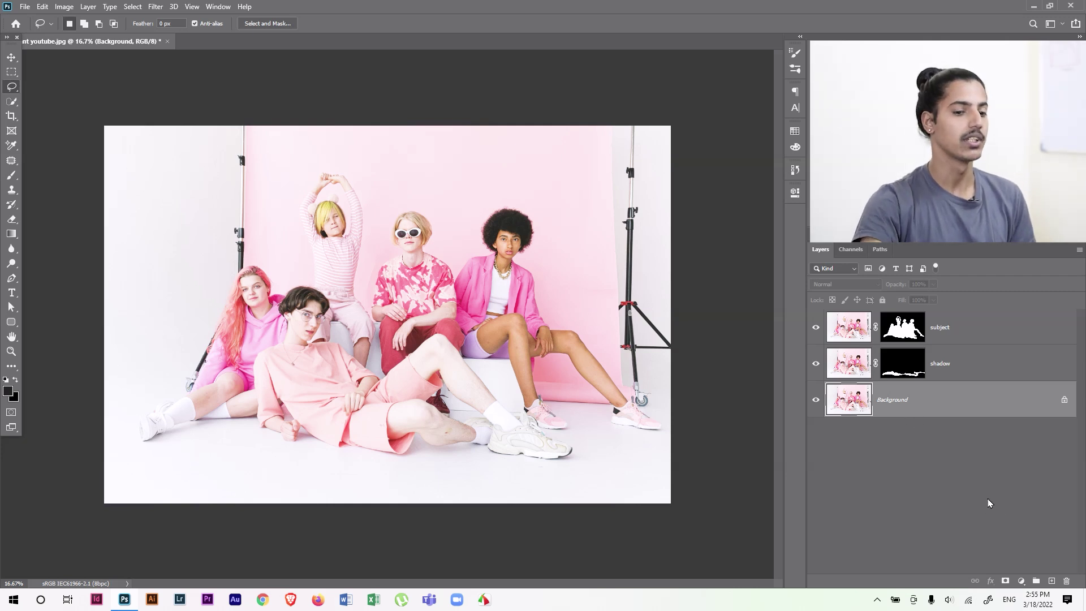
{"action": "key", "text": "ctrl+shift+n"}
{"action": "key", "text": "Return"}
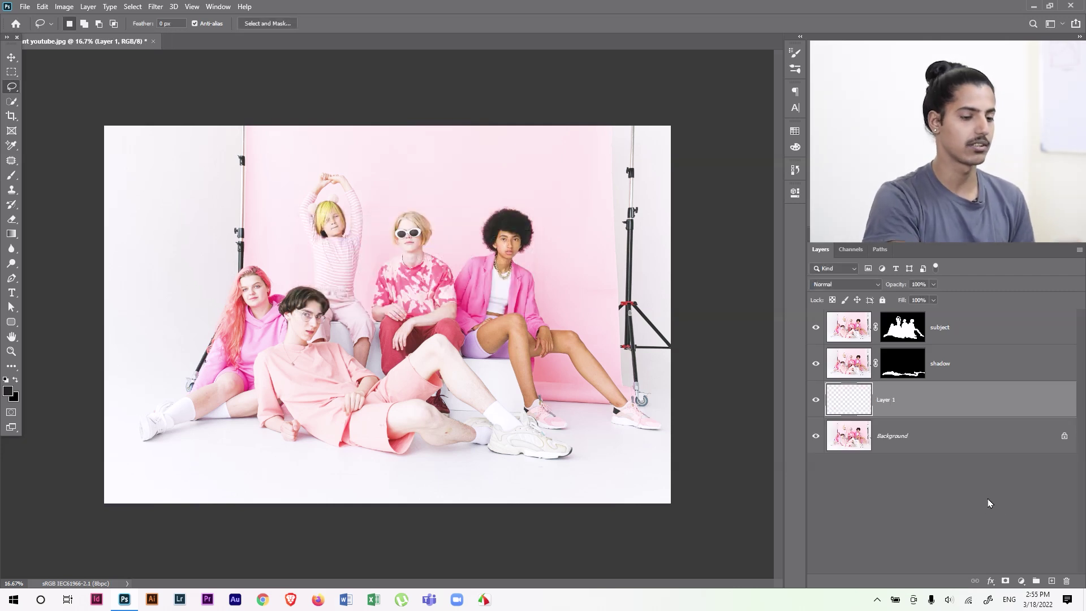
Set the black stop of the Gradient tool's gradient to the pink #ec737d sampled from the backdrop
{"action": "left_click", "coordinate": [11, 234]}
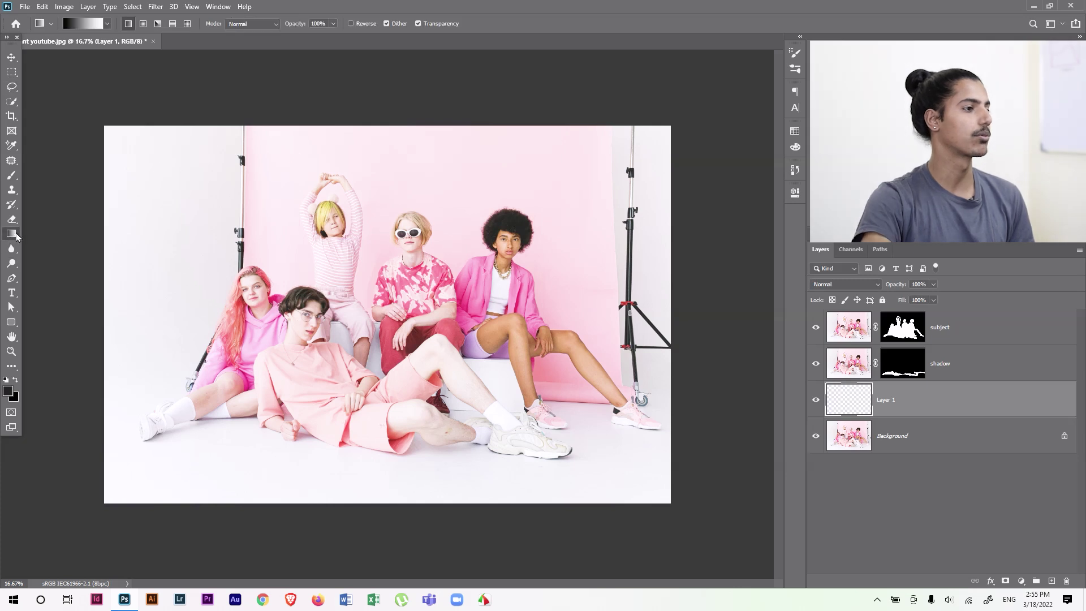
{"action": "left_click", "coordinate": [87, 25]}
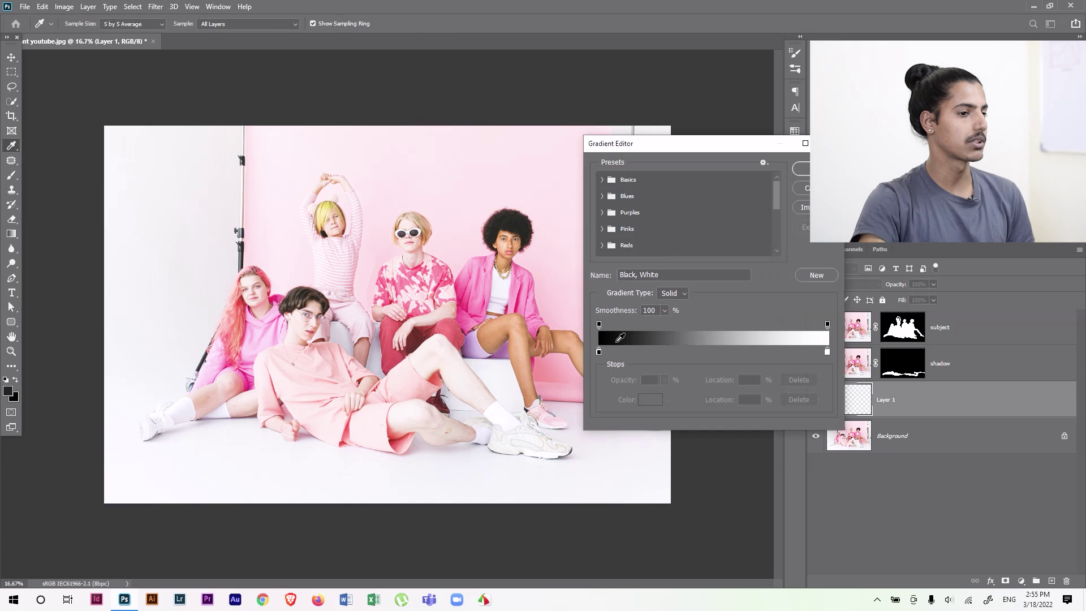
{"action": "double_click", "coordinate": [600, 352]}
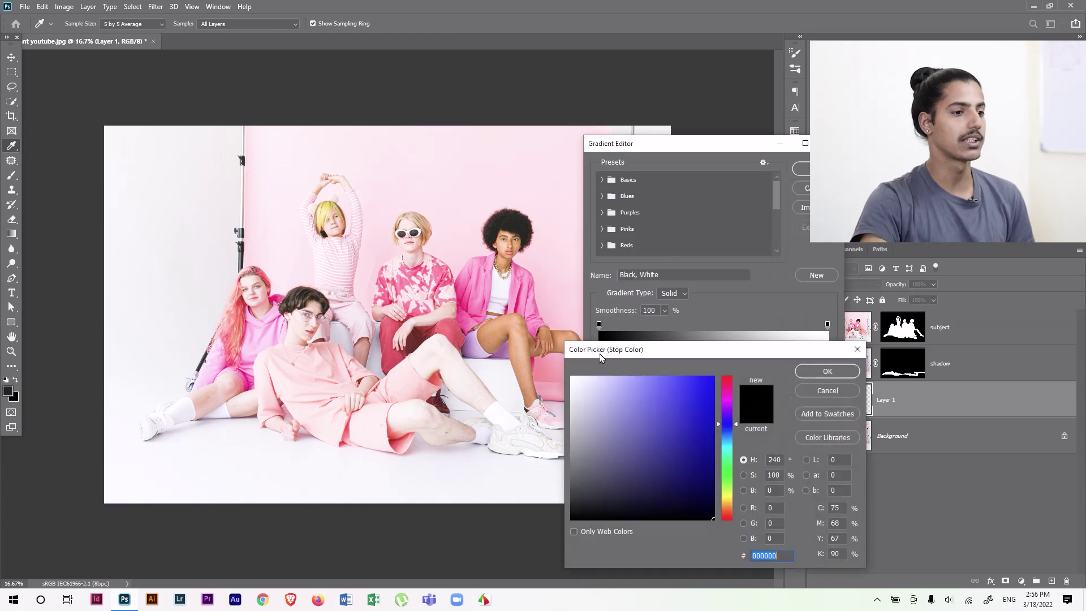
{"action": "left_click", "coordinate": [544, 369]}
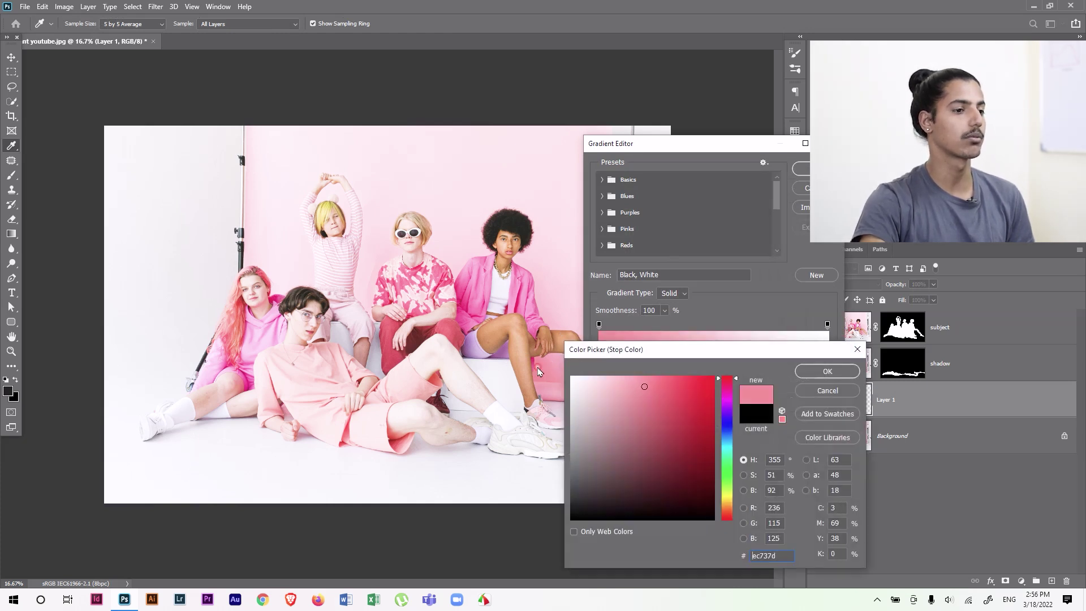
{"action": "left_click", "coordinate": [805, 371]}
Set the white stop of the gradient to the light pink #fed5dc sampled from the backdrop and accept the gradient
{"action": "left_click_drag", "start_coordinate": [705, 144], "coordinate": [844, 138]}
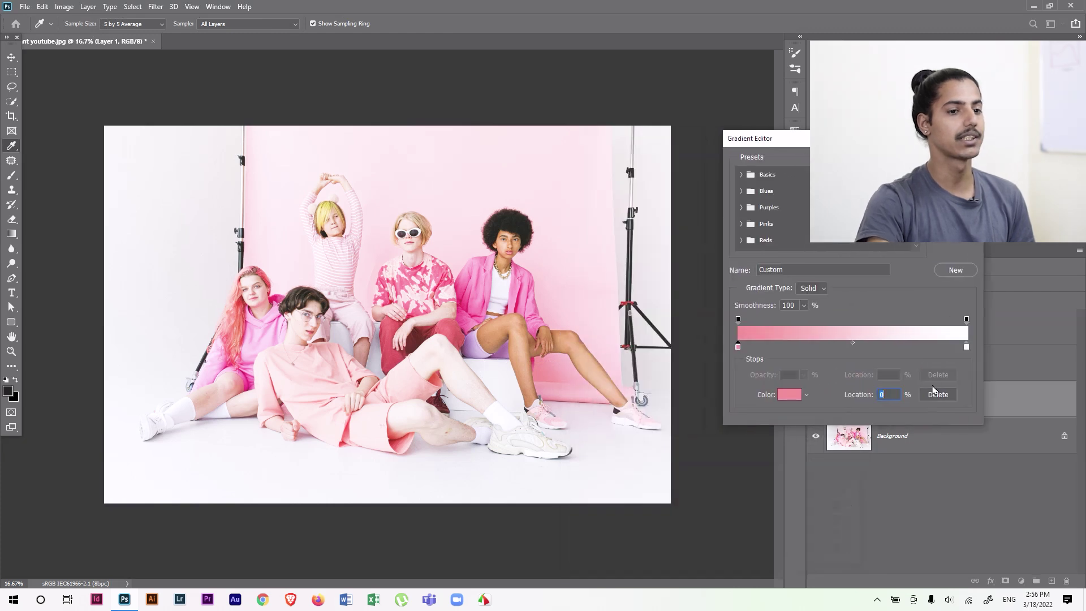
{"action": "left_click", "coordinate": [792, 393]}
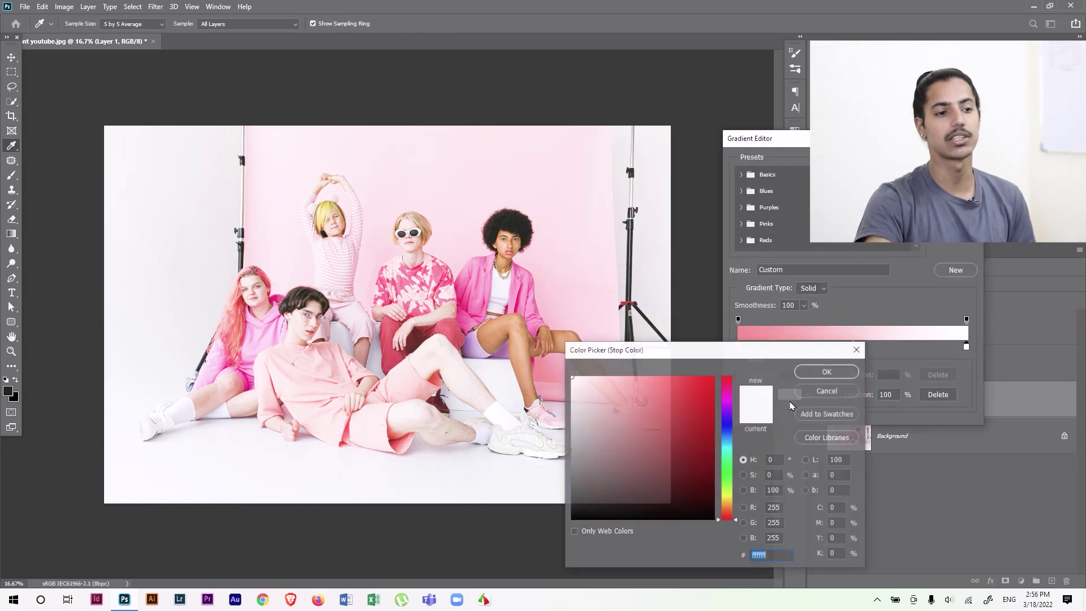
{"action": "left_click", "coordinate": [827, 373]}
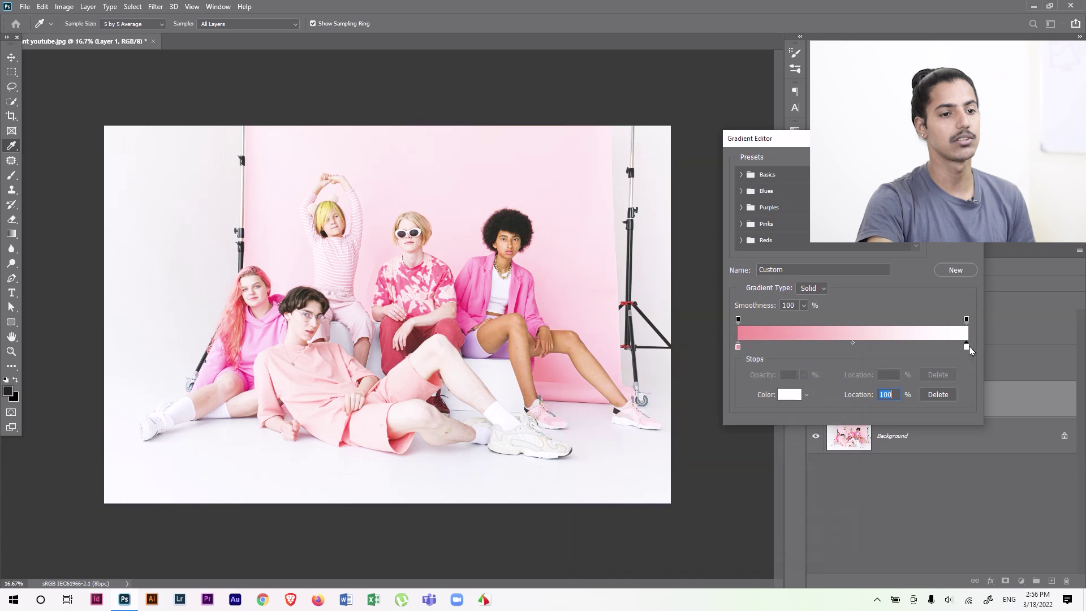
{"action": "double_click", "coordinate": [967, 346]}
{"action": "left_click", "coordinate": [595, 135]}
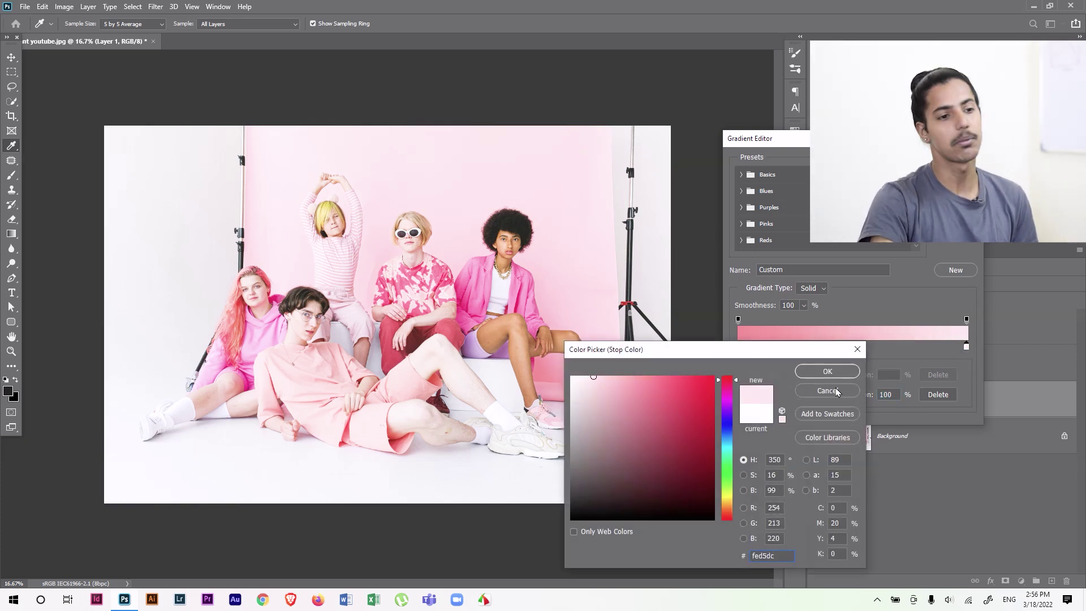
{"action": "left_click", "coordinate": [828, 371]}
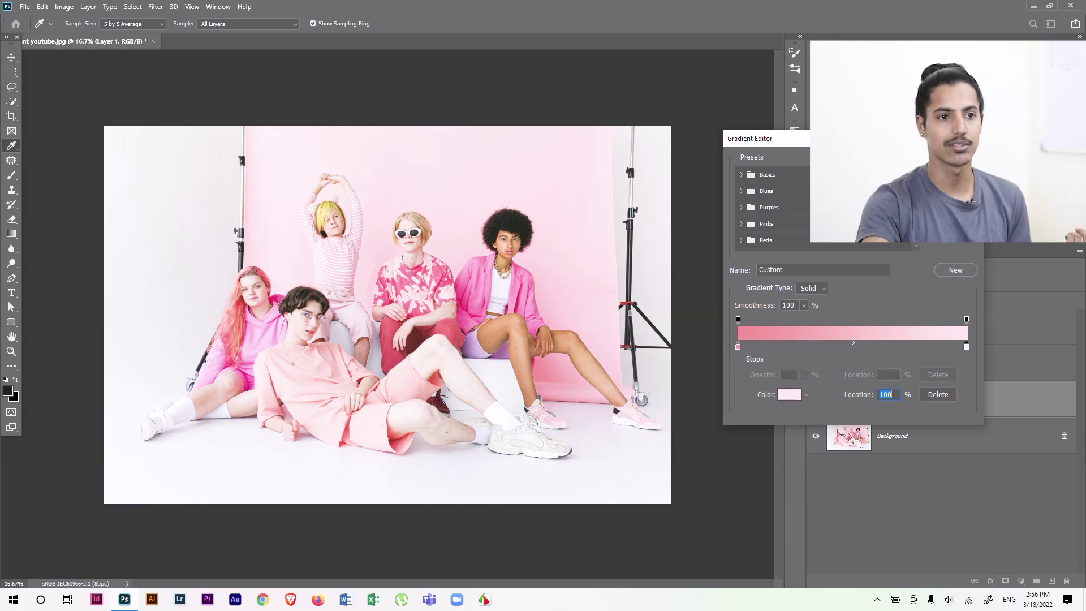
{"action": "key", "text": "Return"}
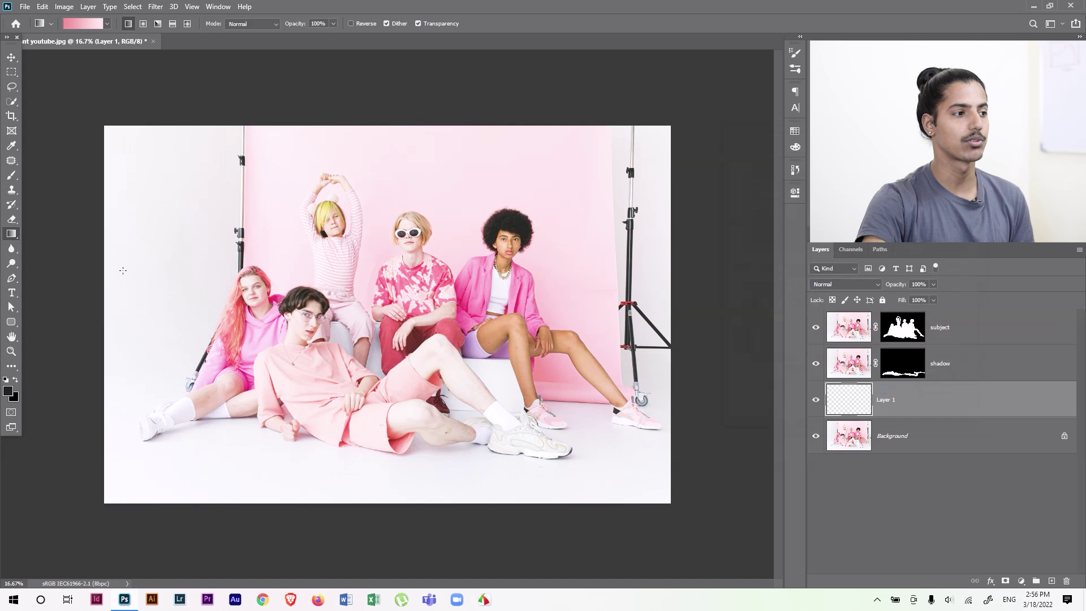
Fill Layer 1 with a linear pink gradient, dark on the left to light on the right, redrawing it from outside the canvas for a softer transition
{"action": "left_click_drag", "start_coordinate": [541, 274], "coordinate": [632, 269]}
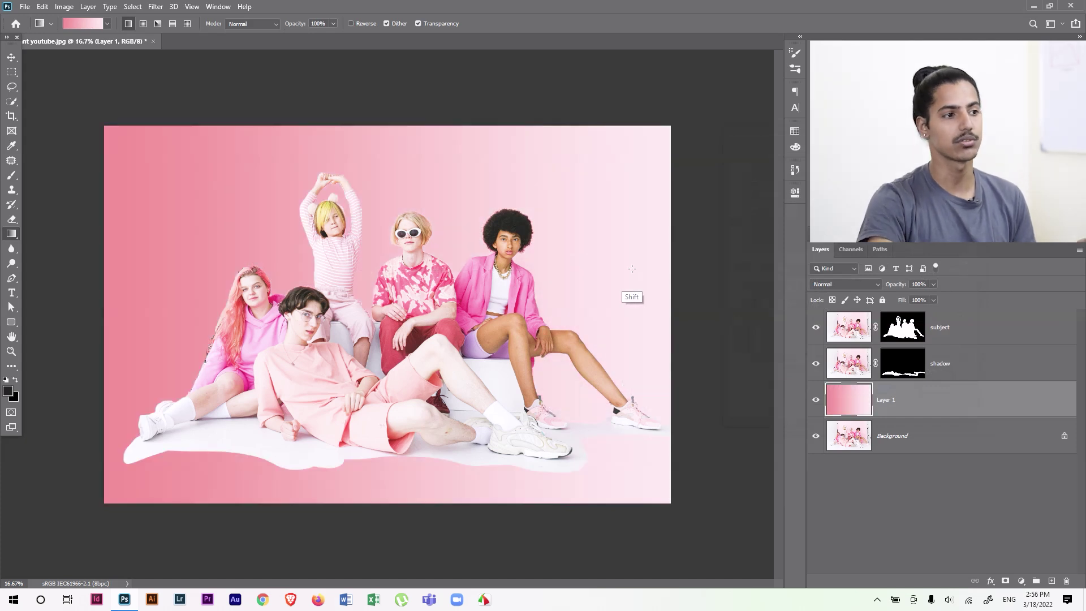
{"action": "left_click_drag", "start_coordinate": [396, 293], "coordinate": [347, 279]}
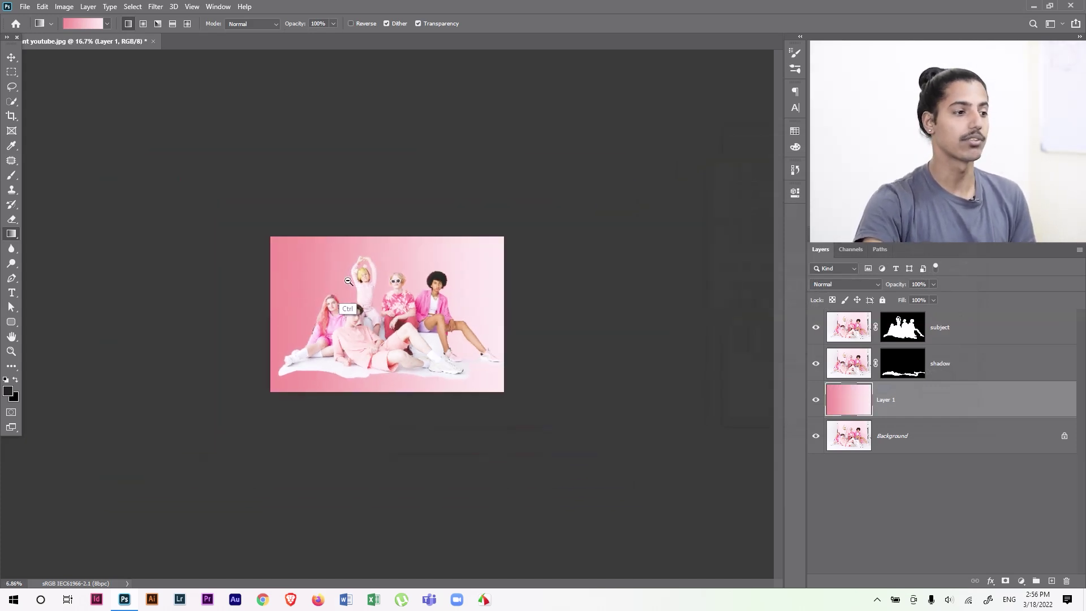
{"action": "left_click_drag", "start_coordinate": [584, 336], "coordinate": [642, 311]}
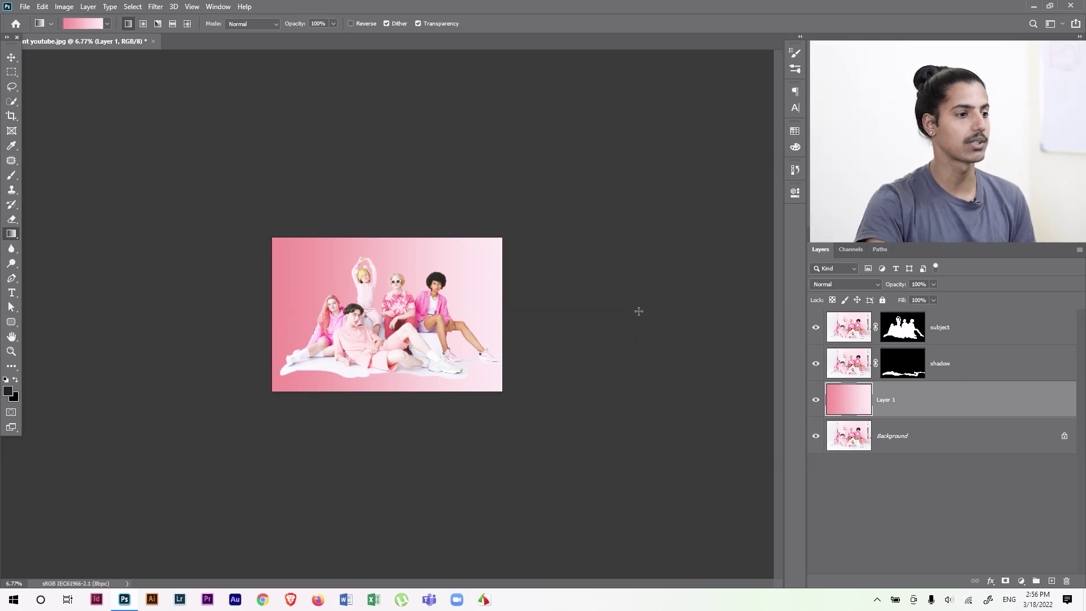
{"action": "left_click_drag", "start_coordinate": [575, 300], "coordinate": [554, 299]}
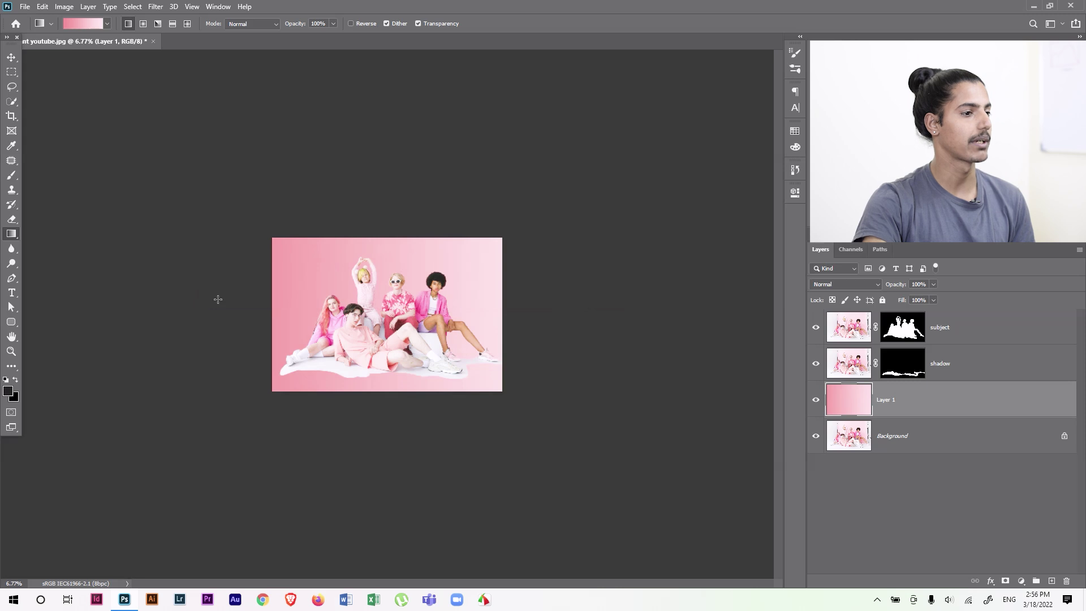
{"action": "left_click_drag", "start_coordinate": [160, 311], "coordinate": [635, 328]}
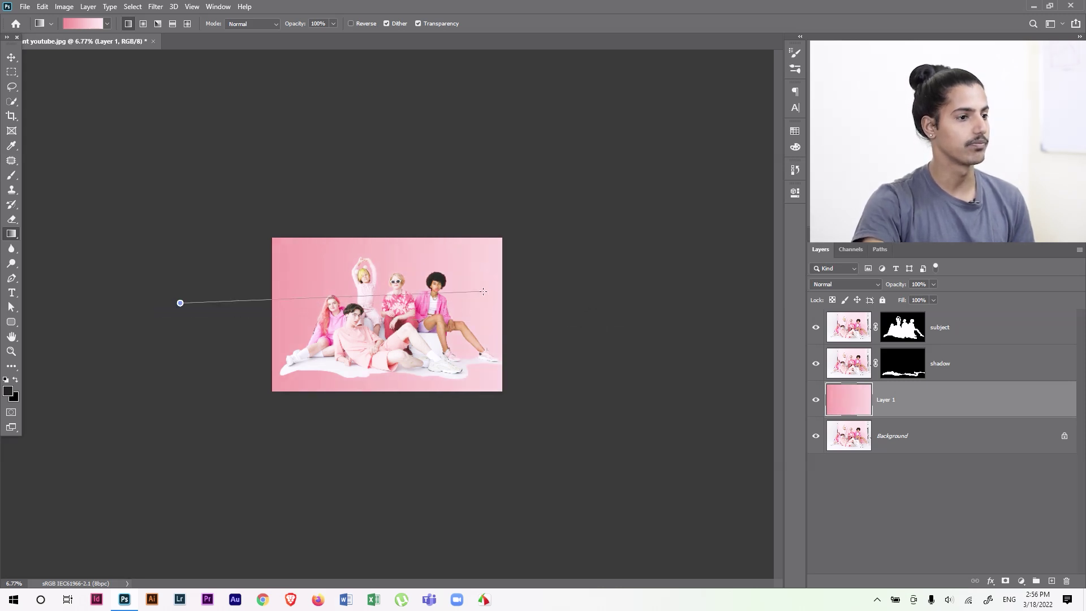
{"action": "left_click_drag", "start_coordinate": [499, 294], "coordinate": [482, 329]}
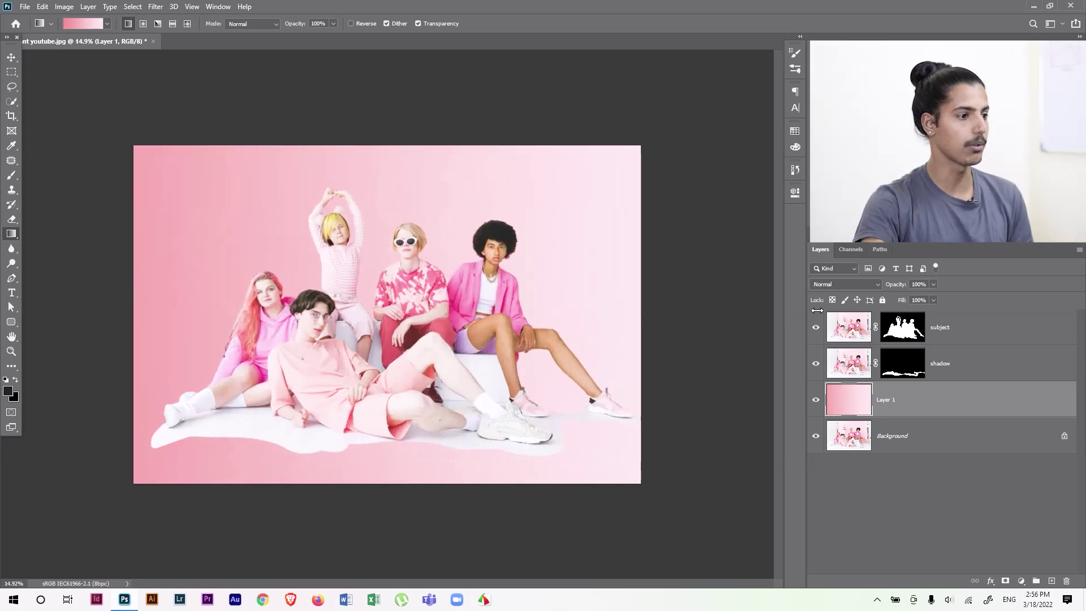
Set the blend mode of the shadow layer to Darken
{"action": "left_click", "coordinate": [1035, 374]}
{"action": "left_click", "coordinate": [346, 452], "text": "ctrl"}
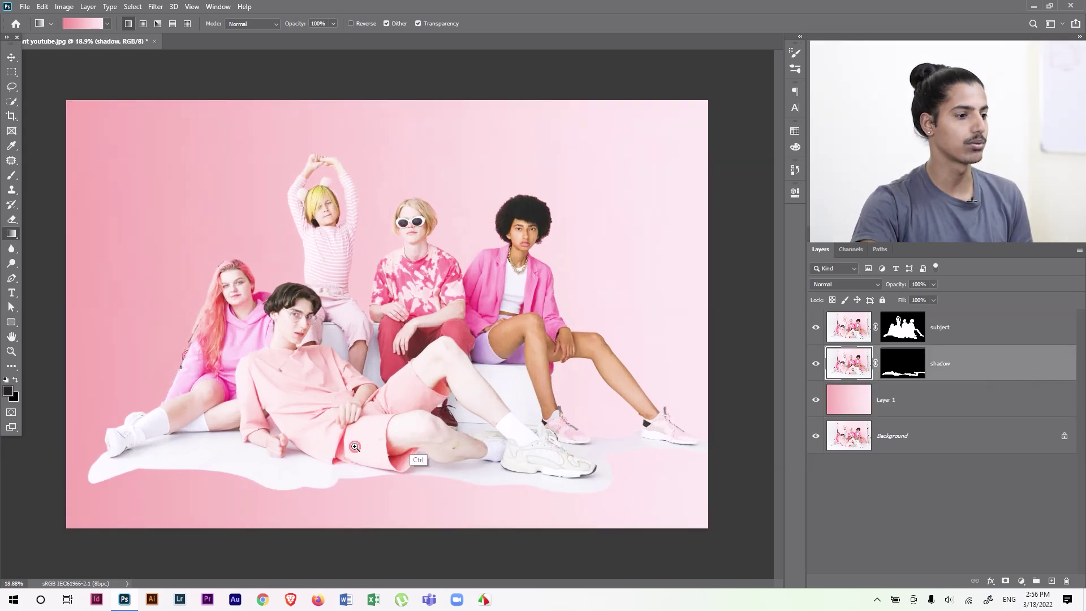
{"action": "left_click", "coordinate": [353, 413], "text": "ctrl"}
{"action": "left_click_drag", "start_coordinate": [379, 455], "coordinate": [450, 354]}
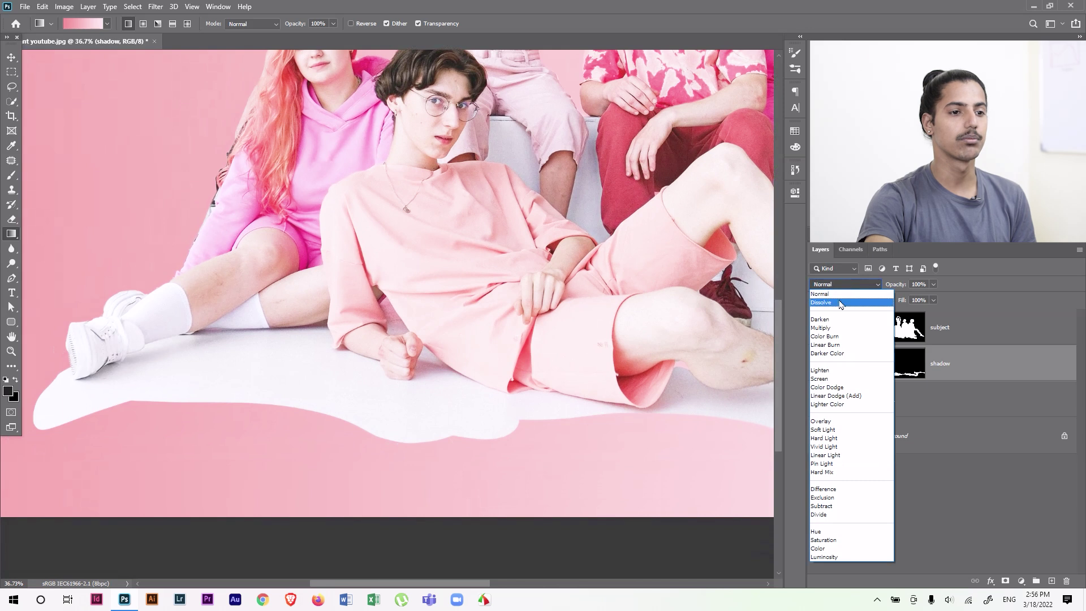
{"action": "left_click", "coordinate": [860, 286]}
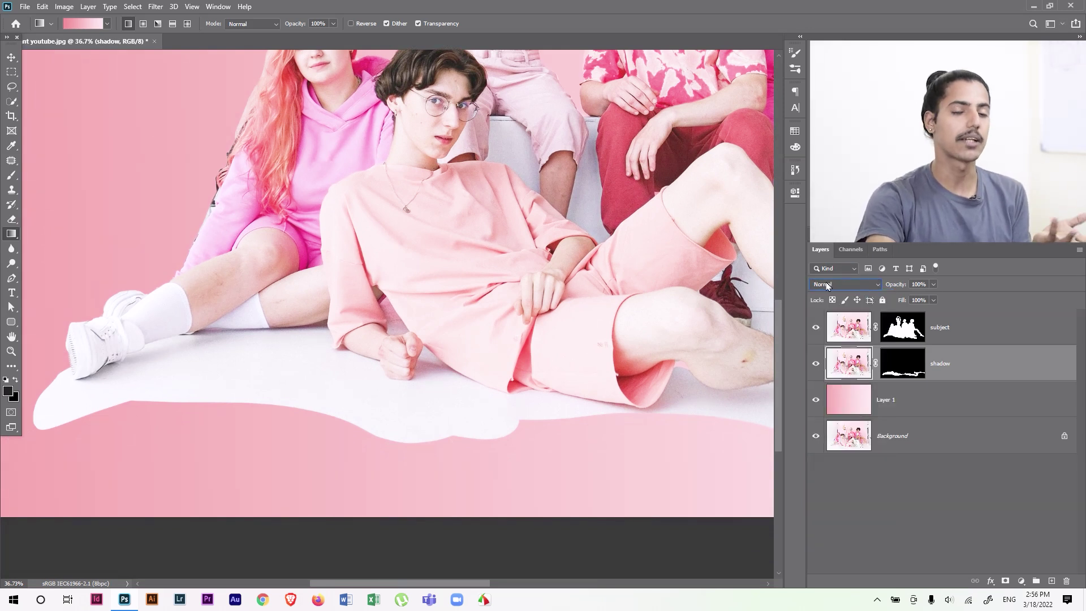
{"action": "left_click", "coordinate": [862, 284]}
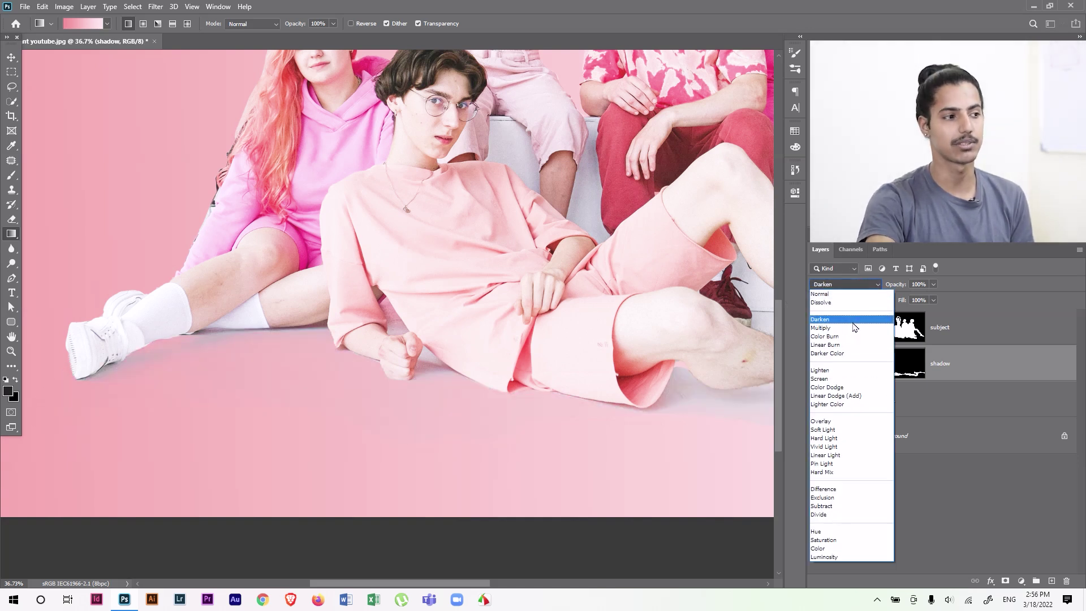
{"action": "left_click", "coordinate": [854, 322]}
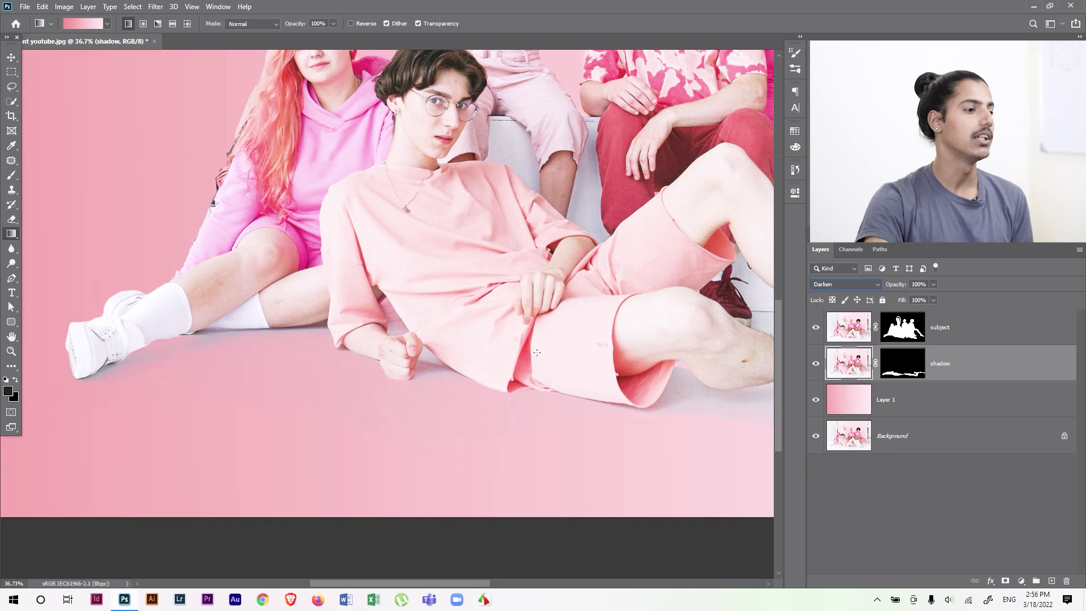
Check the floor shadows along the people's legs and shoes, and desaturate the shadow layer's image
{"action": "scroll", "coordinate": [130, 376], "scroll_direction": "up", "scroll_amount": 3}
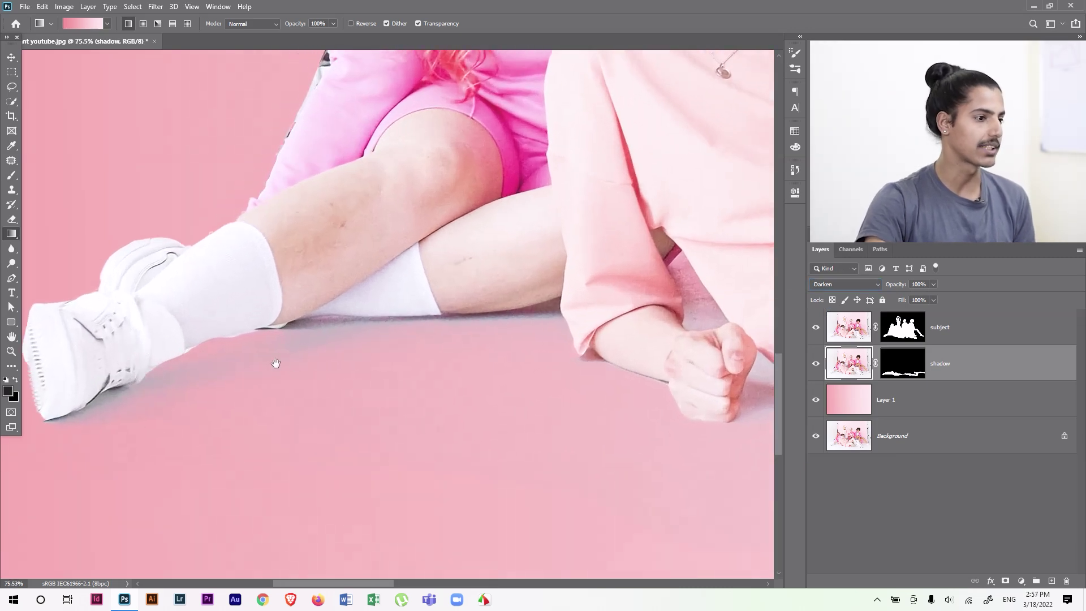
{"action": "left_click_drag", "start_coordinate": [260, 359], "coordinate": [165, 341]}
{"action": "left_click_drag", "start_coordinate": [405, 354], "coordinate": [138, 330]}
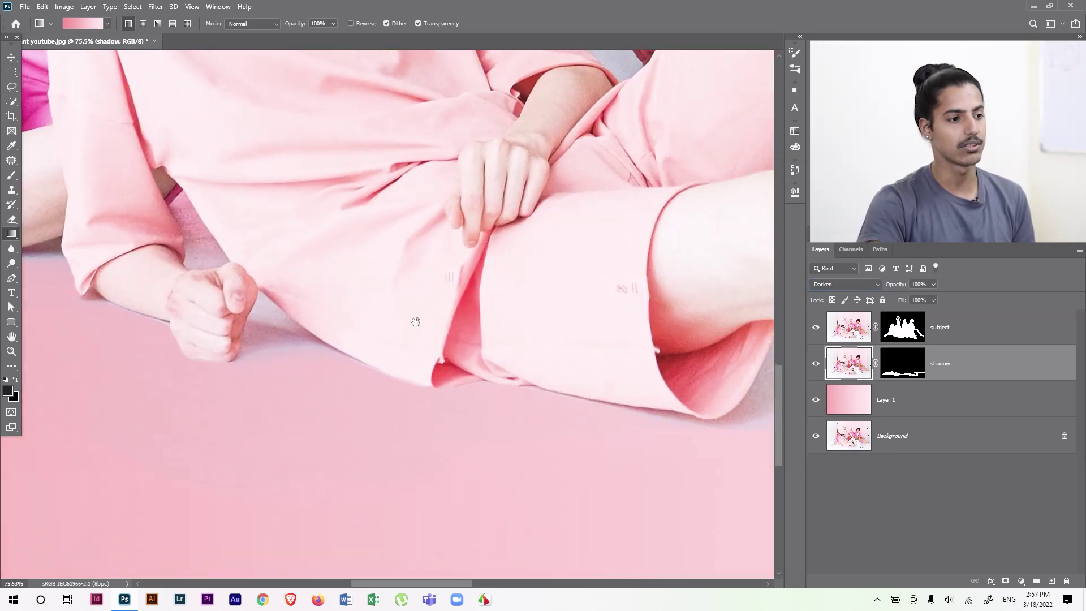
{"action": "left_click_drag", "start_coordinate": [410, 317], "coordinate": [179, 317]}
{"action": "left_click_drag", "start_coordinate": [542, 314], "coordinate": [174, 318]}
{"action": "left_click_drag", "start_coordinate": [488, 317], "coordinate": [205, 309]}
{"action": "scroll", "coordinate": [204, 309], "scroll_direction": "down", "scroll_amount": 3}
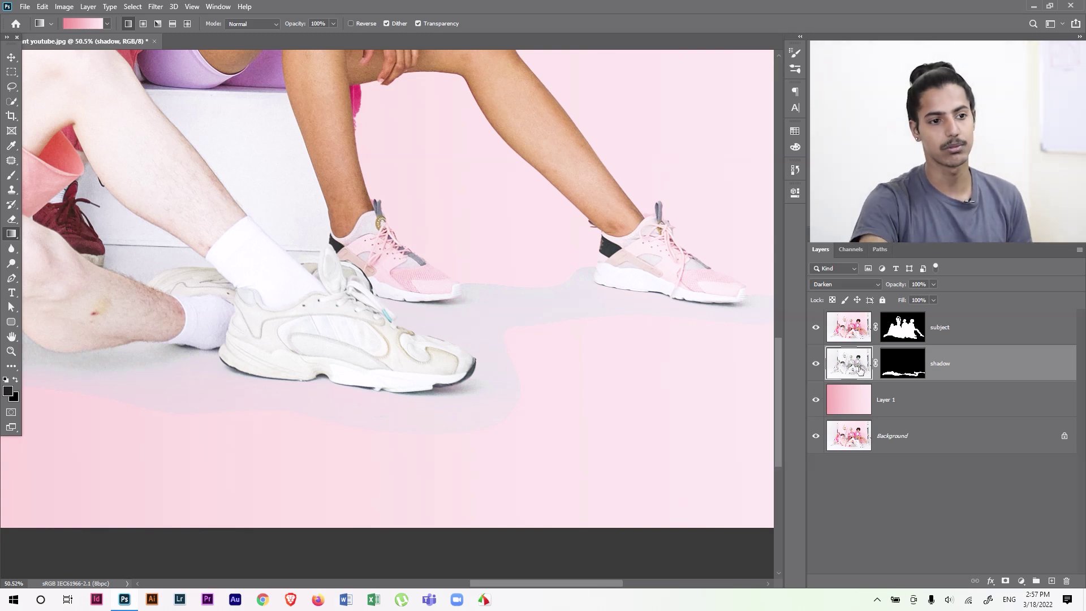
{"action": "scroll", "coordinate": [602, 372], "scroll_direction": "down", "scroll_amount": 1}
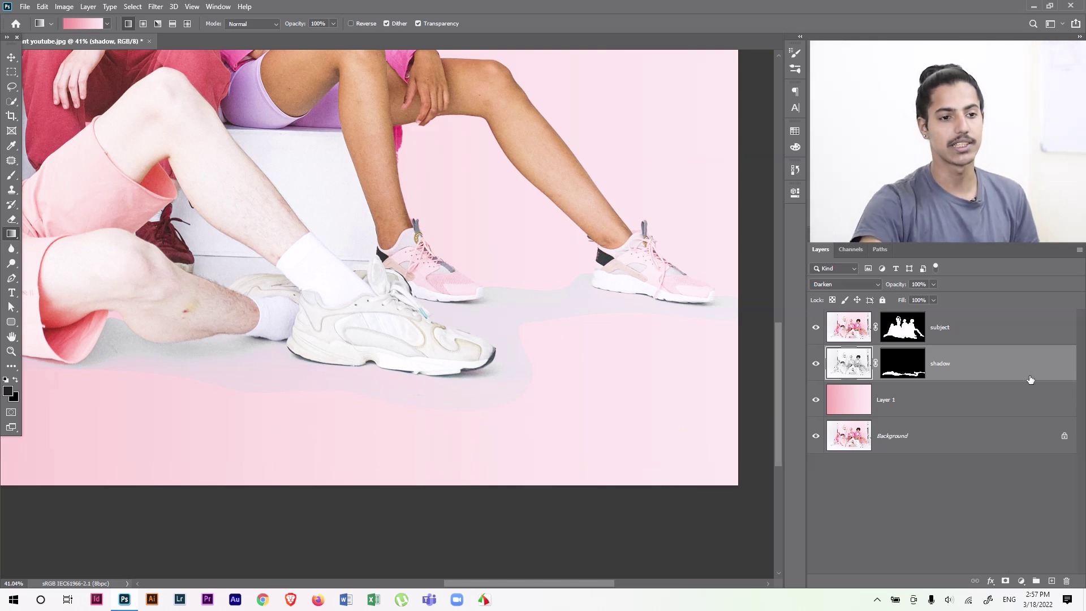
Add a Curves adjustment layer above the shadow layer and clip it to that layer
{"action": "left_click", "coordinate": [1021, 581]}
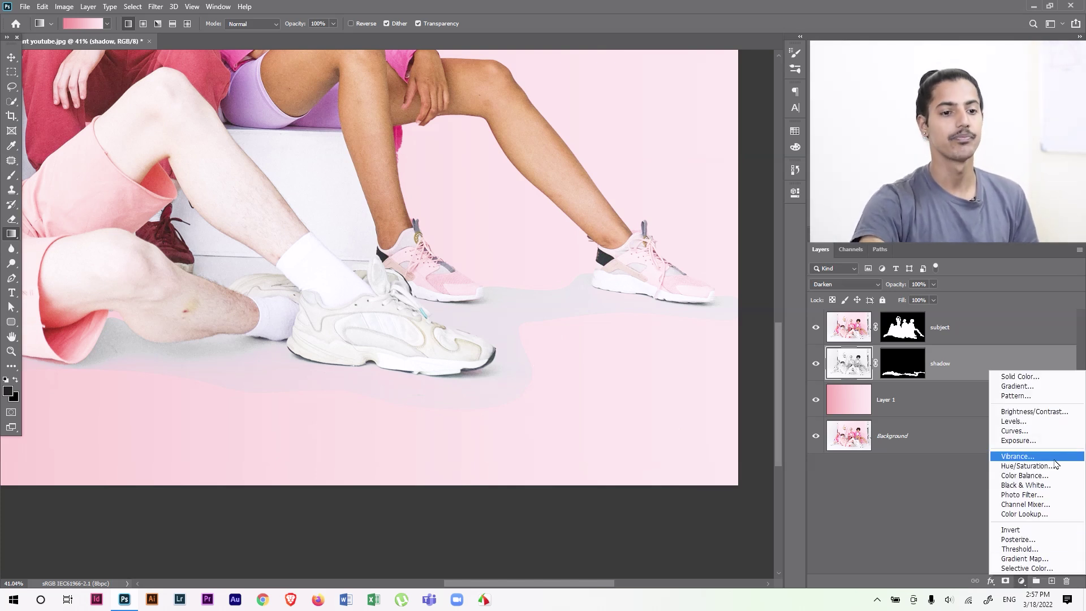
{"action": "left_click", "coordinate": [1055, 431]}
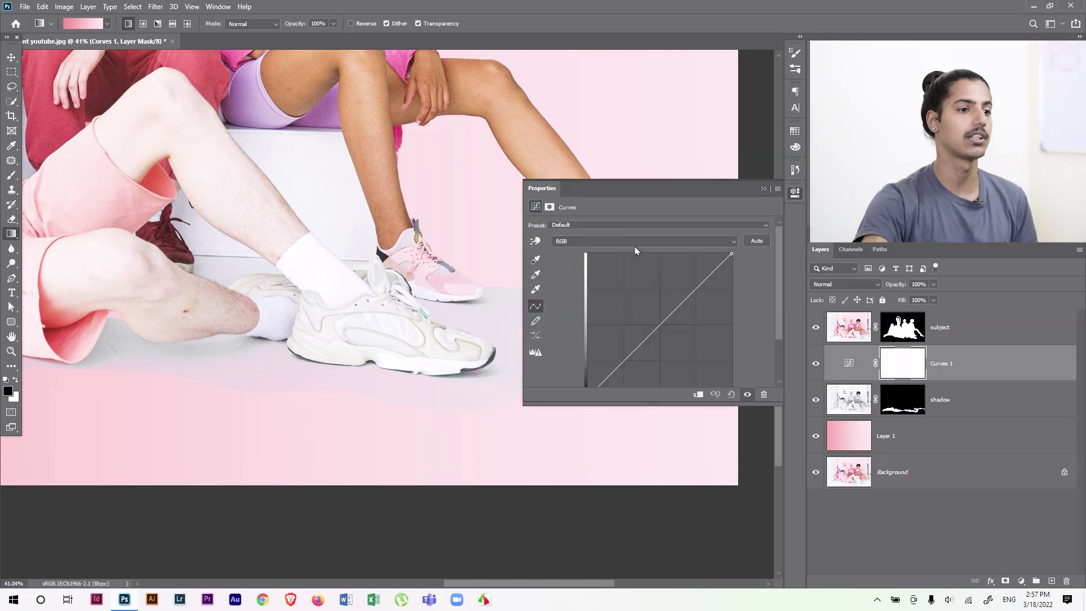
{"action": "scroll", "coordinate": [396, 331], "scroll_direction": "down", "scroll_amount": 5}
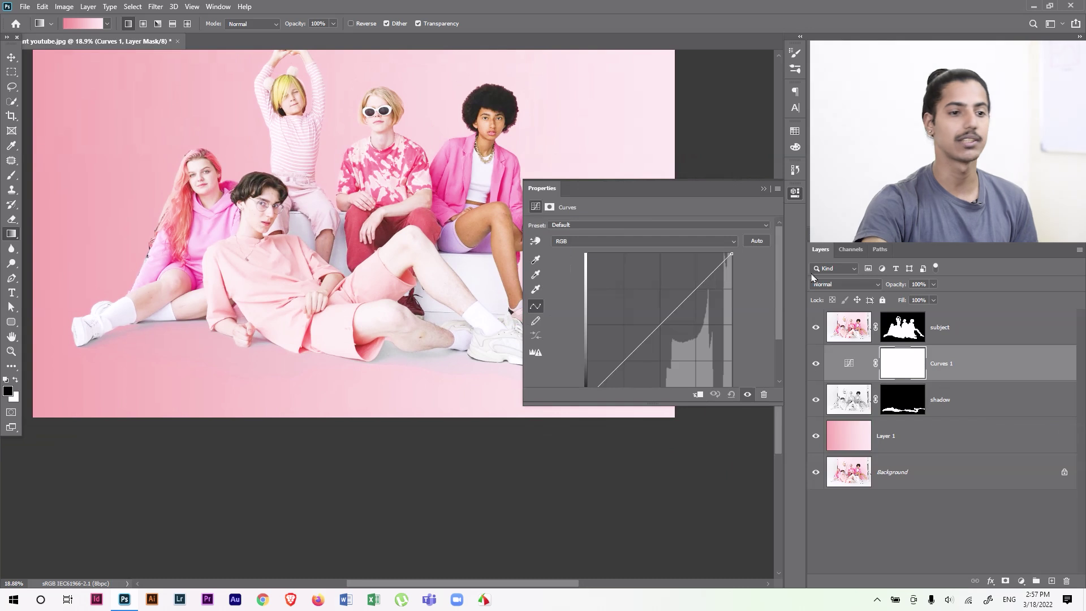
{"action": "left_click_drag", "start_coordinate": [699, 198], "coordinate": [683, 352]}
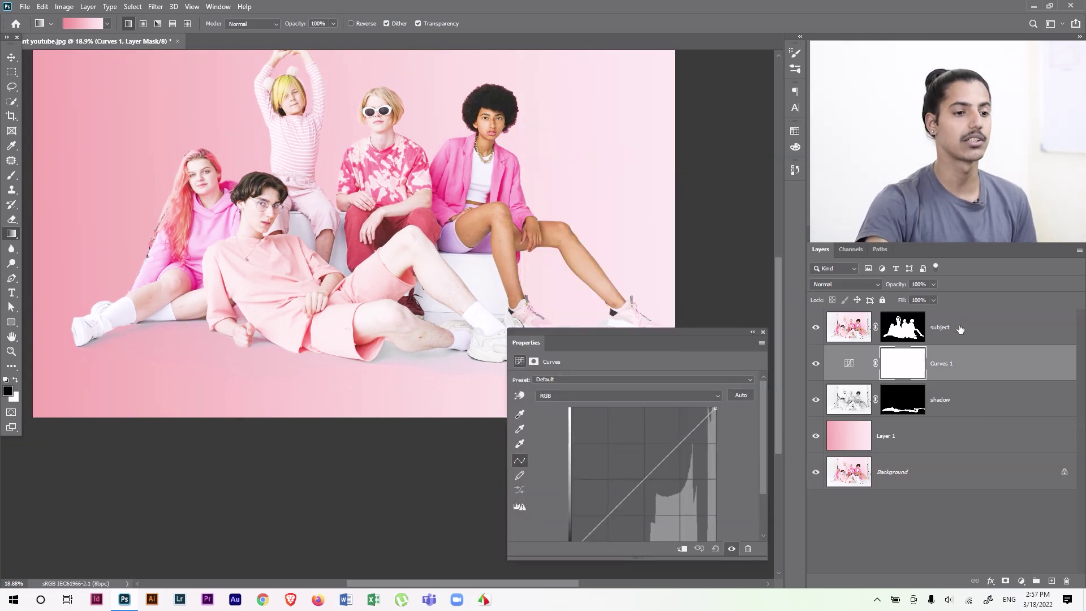
{"action": "left_click", "coordinate": [1022, 379], "text": "alt"}
Brighten the shadow layer's highlights by moving the Curves white point to input 230, output 255
{"action": "left_click_drag", "start_coordinate": [702, 338], "coordinate": [853, 118]}
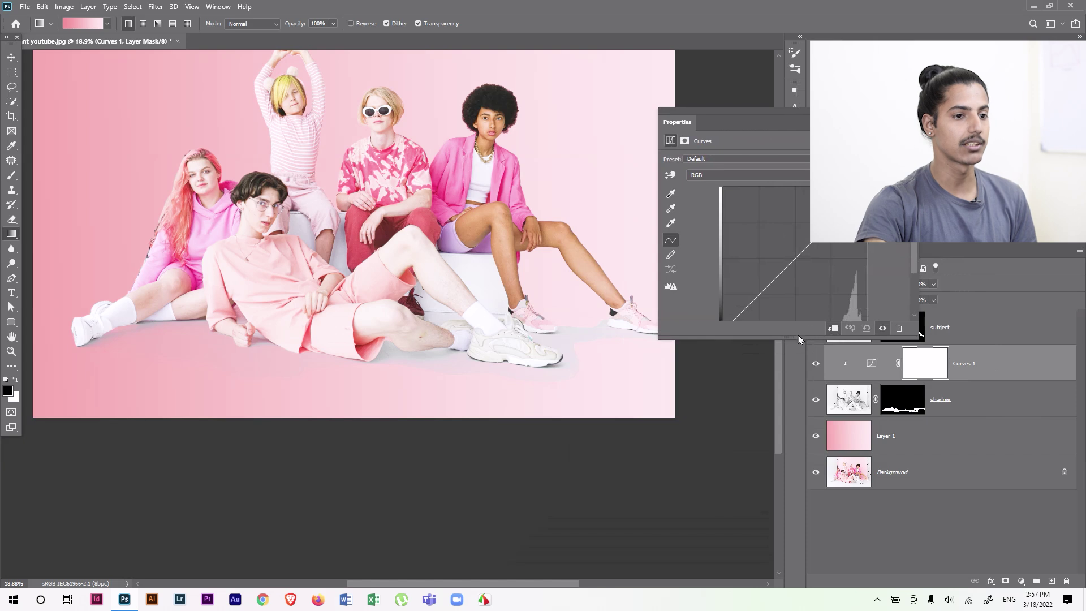
{"action": "left_click_drag", "start_coordinate": [784, 337], "coordinate": [778, 370]}
{"action": "left_click_drag", "start_coordinate": [869, 339], "coordinate": [856, 342]}
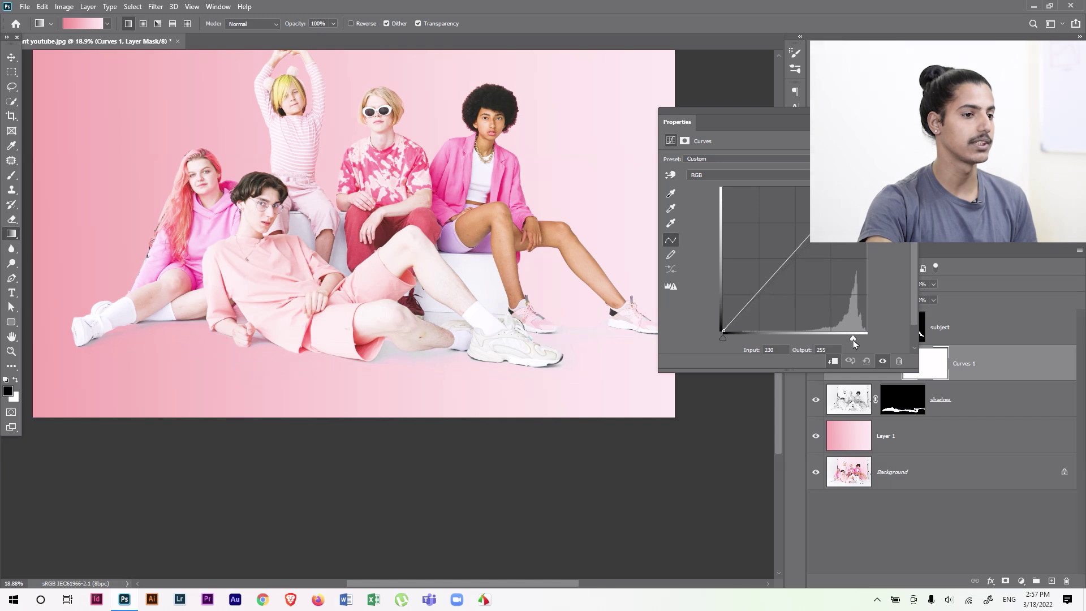
{"action": "left_click_drag", "start_coordinate": [722, 331], "coordinate": [724, 355]}
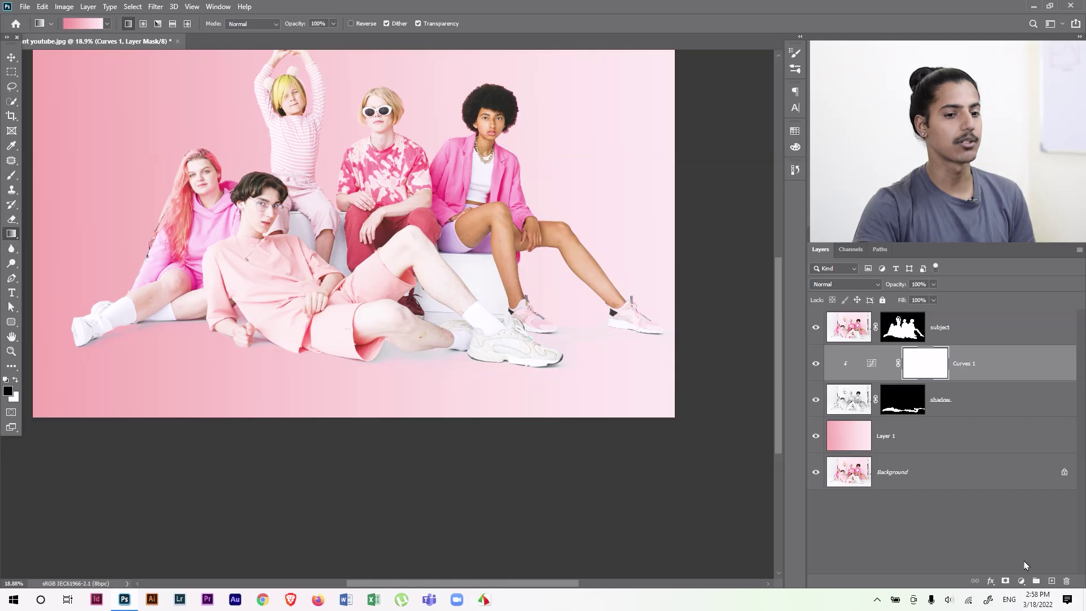
Add a Hue/Saturation adjustment layer above Curves 1, enable Colorize, and clip it to the shadow layer
{"action": "left_click", "coordinate": [1017, 581]}
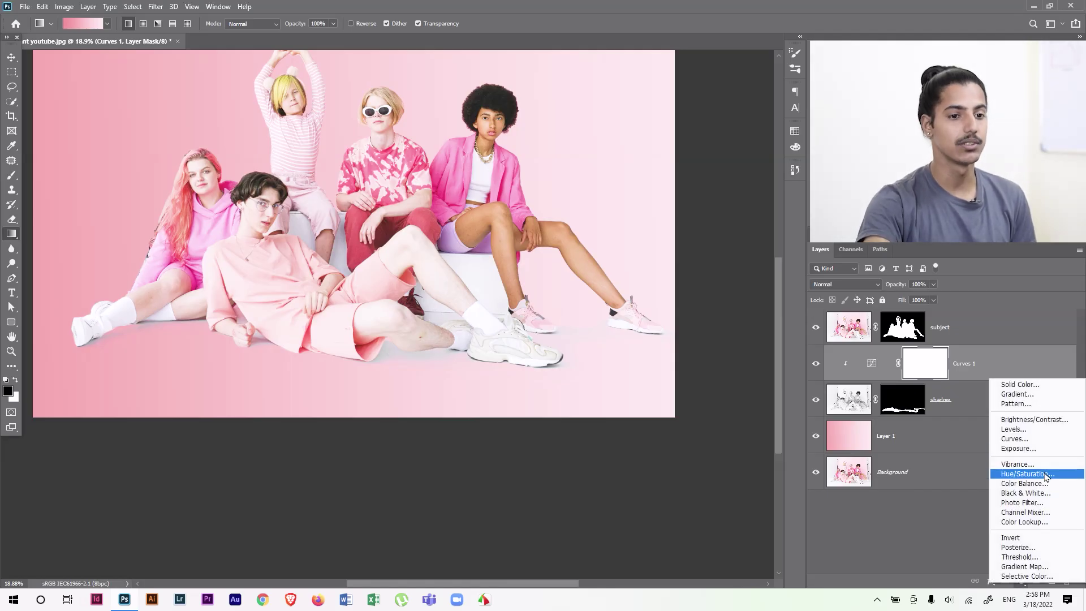
{"action": "left_click", "coordinate": [1044, 475]}
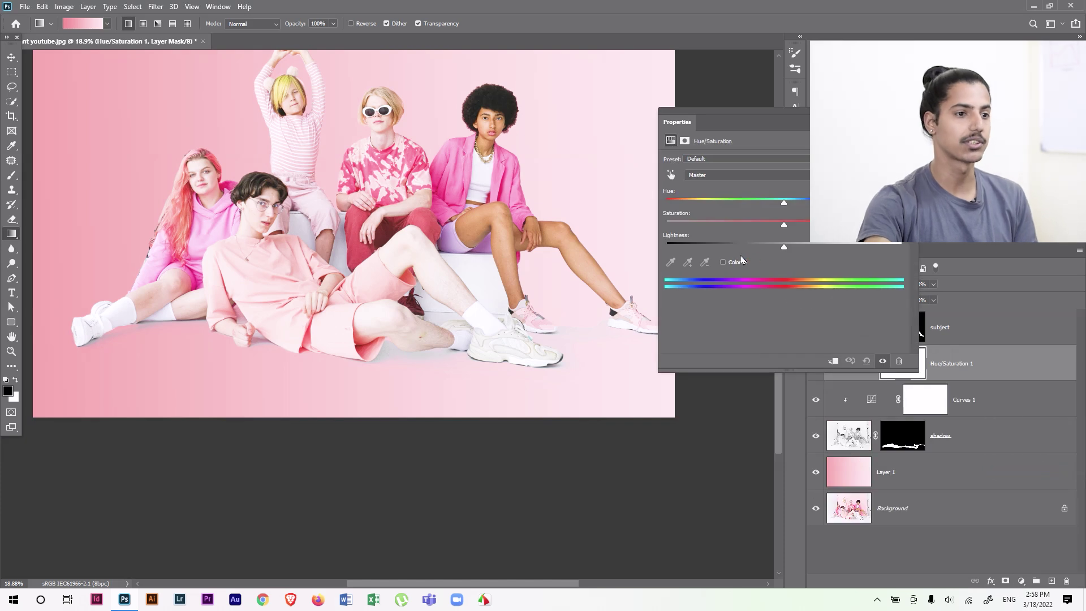
{"action": "left_click", "coordinate": [736, 262]}
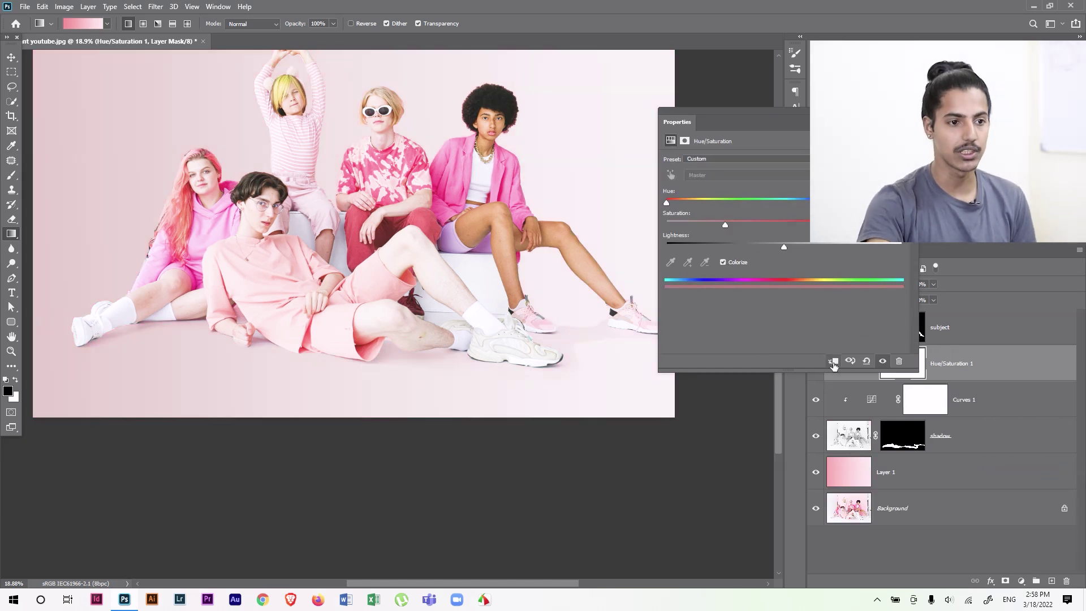
{"action": "left_click", "coordinate": [835, 362]}
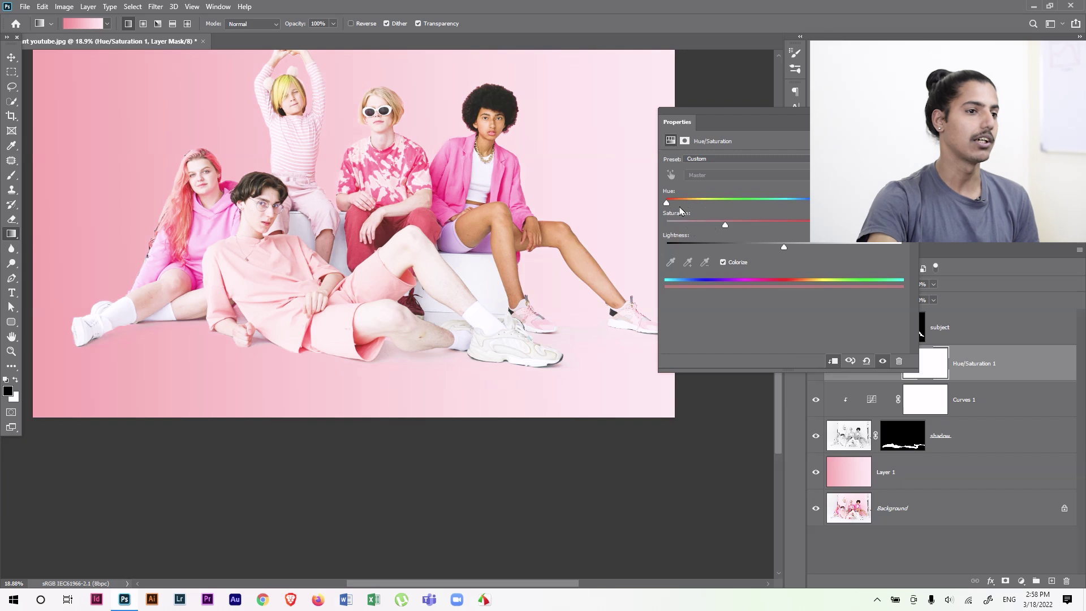
Raise the saturation of the colorized Hue/Saturation adjustment to about the middle of its range, keeping the hue red, and check the tinted shadows
{"action": "left_click_drag", "start_coordinate": [667, 204], "coordinate": [883, 226]}
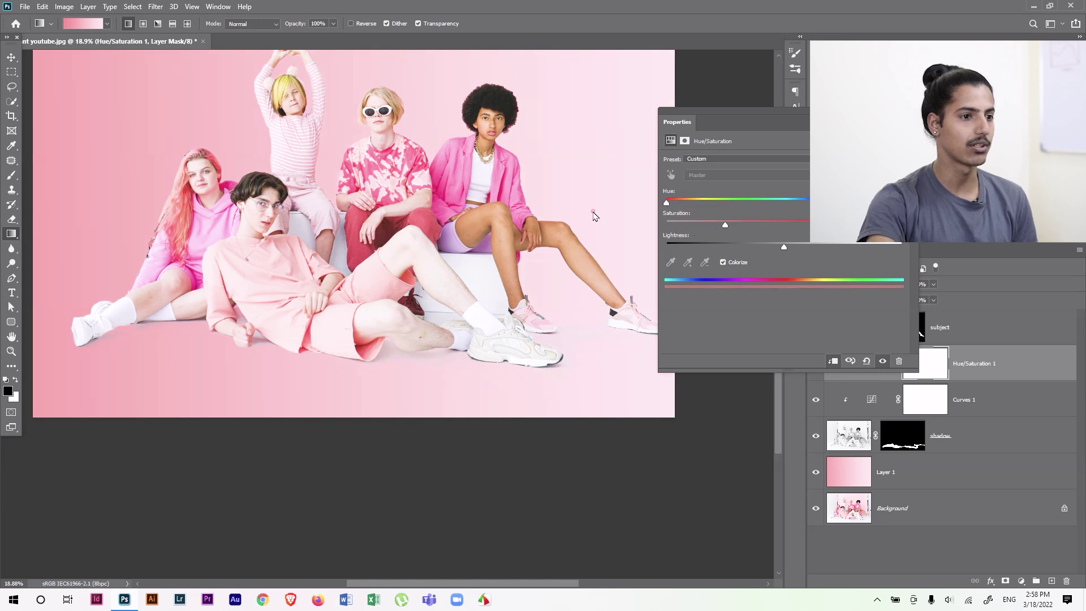
{"action": "left_click_drag", "start_coordinate": [735, 227], "coordinate": [788, 236]}
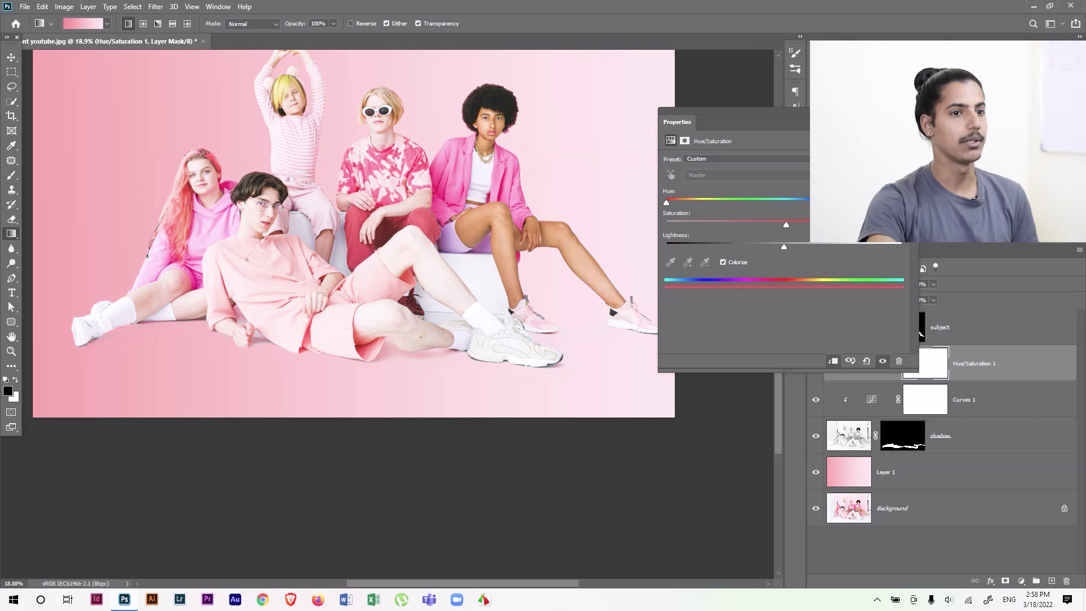
{"action": "left_click", "coordinate": [913, 112]}
{"action": "left_click_drag", "start_coordinate": [48, 368], "coordinate": [254, 324]}
{"action": "scroll", "coordinate": [254, 323], "scroll_direction": "down", "scroll_amount": 4}
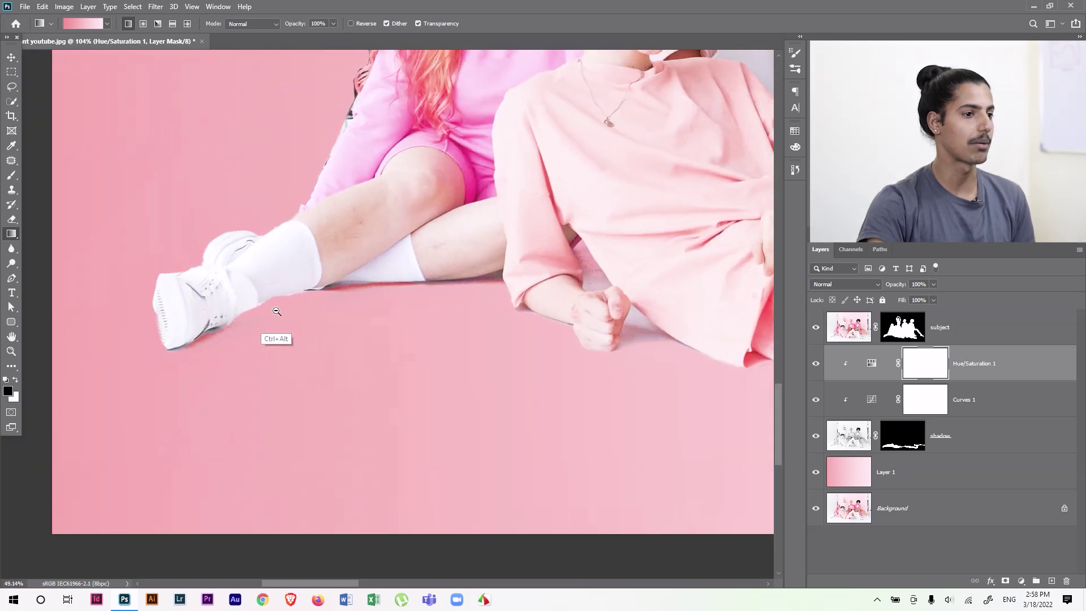
Inspect the tinted floor shadows beneath the seated girl's legs and the reclining figure's fist, toggling the subject layer's visibility to compare
{"action": "left_click_drag", "start_coordinate": [314, 316], "coordinate": [210, 349]}
{"action": "left_click_drag", "start_coordinate": [364, 330], "coordinate": [148, 266]}
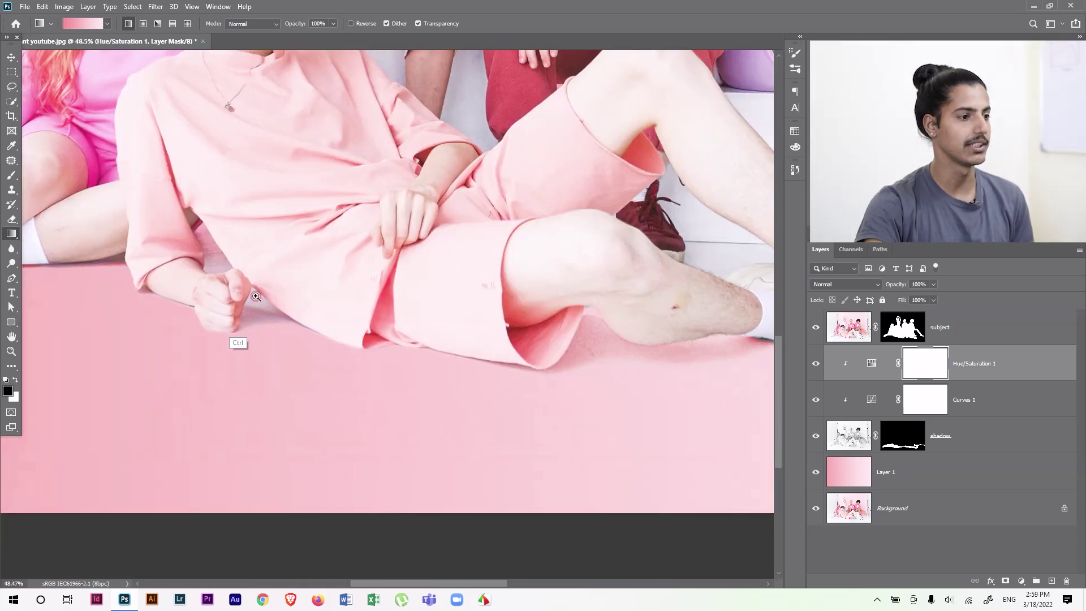
{"action": "left_click_drag", "start_coordinate": [247, 328], "coordinate": [275, 328]}
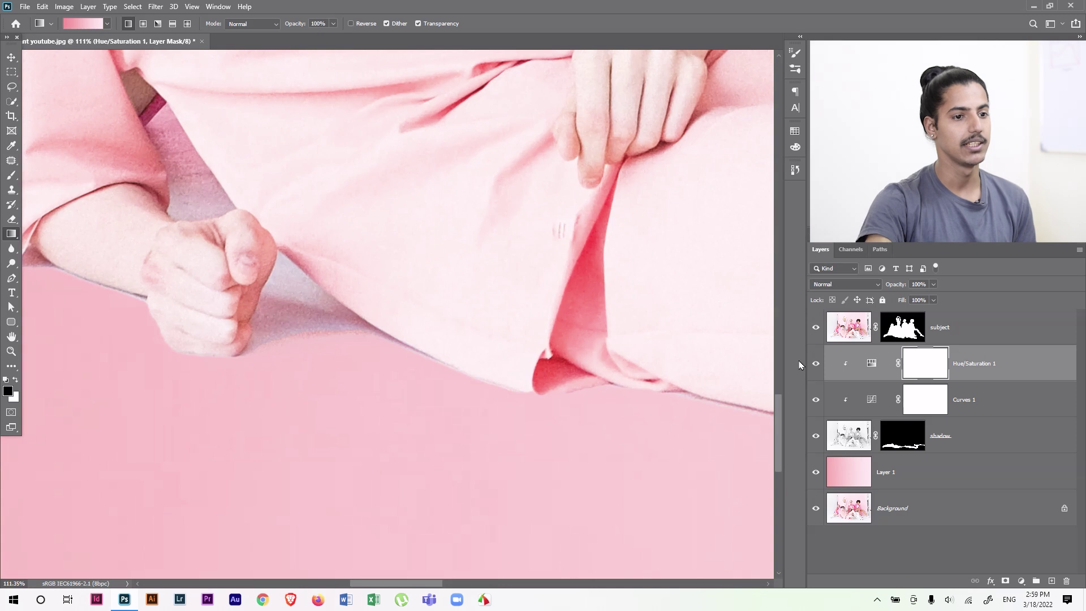
{"action": "left_click", "coordinate": [827, 335]}
{"action": "left_click", "coordinate": [817, 329]}
{"action": "left_click", "coordinate": [817, 328]}
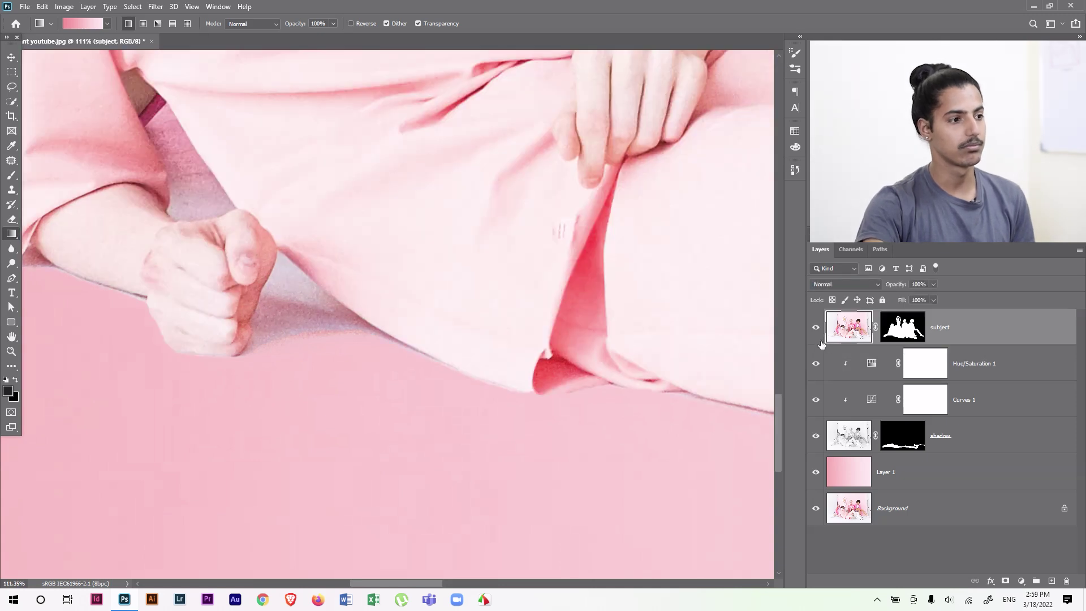
Paint black on the shadow layer's mask with a smaller soft brush to clean the floor between the sneakers
{"action": "left_click", "coordinate": [900, 445]}
{"action": "left_click_drag", "start_coordinate": [631, 395], "coordinate": [271, 338]}
{"action": "left_click_drag", "start_coordinate": [521, 335], "coordinate": [240, 384]}
{"action": "scroll", "coordinate": [638, 357], "scroll_direction": "up", "scroll_amount": 4}
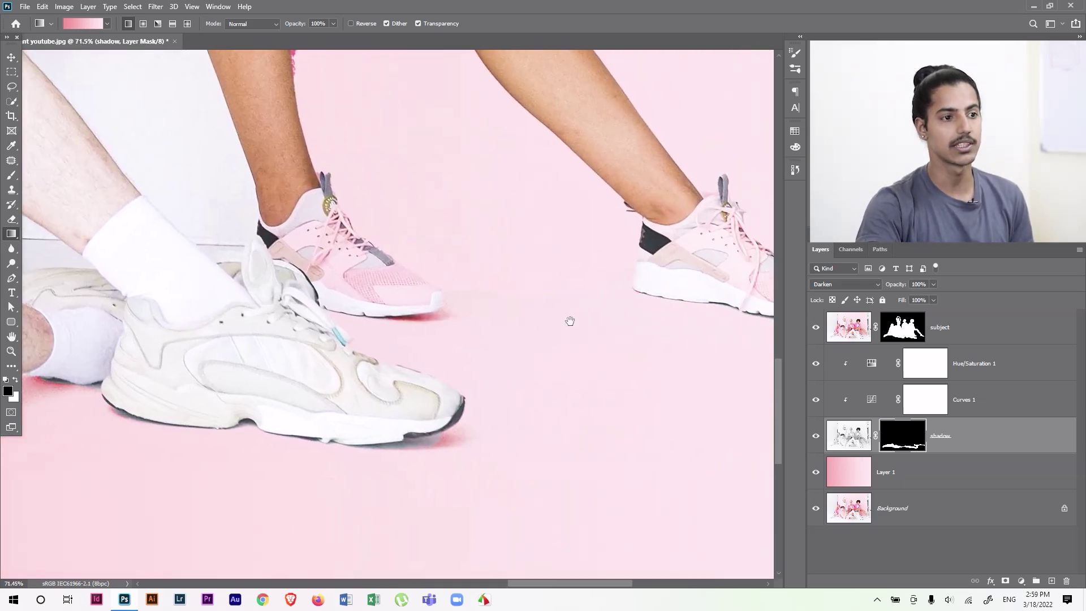
{"action": "key", "text": "b"}
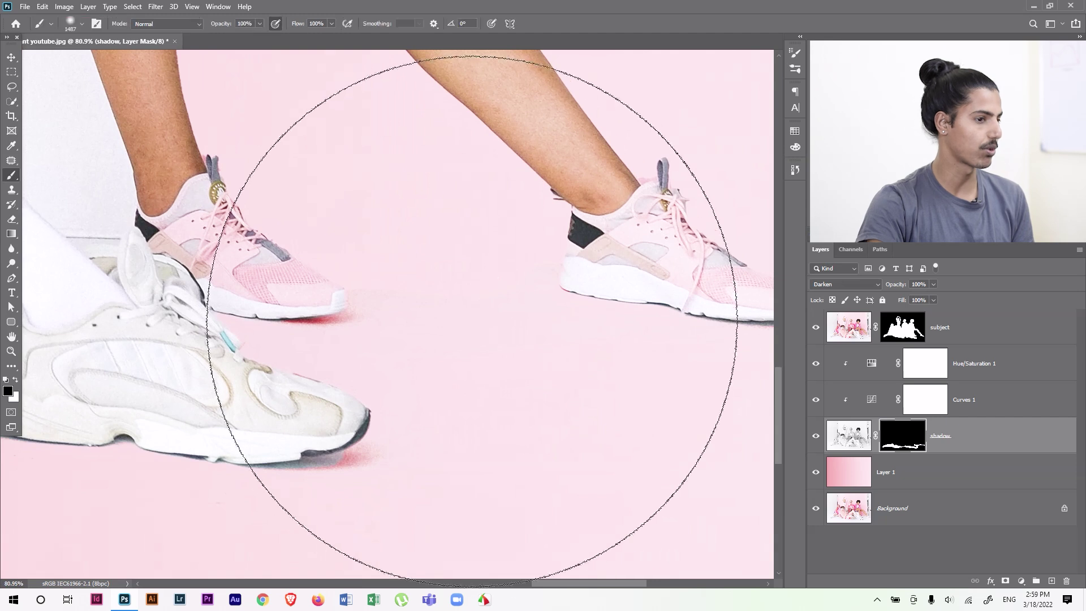
{"action": "mouse_move", "coordinate": [516, 332]}
{"action": "left_mouse_down"}
{"action": "mouse_move", "coordinate": [315, 327]}
{"action": "mouse_move", "coordinate": [347, 327]}
{"action": "mouse_move", "coordinate": [366, 359]}
{"action": "left_mouse_up"}
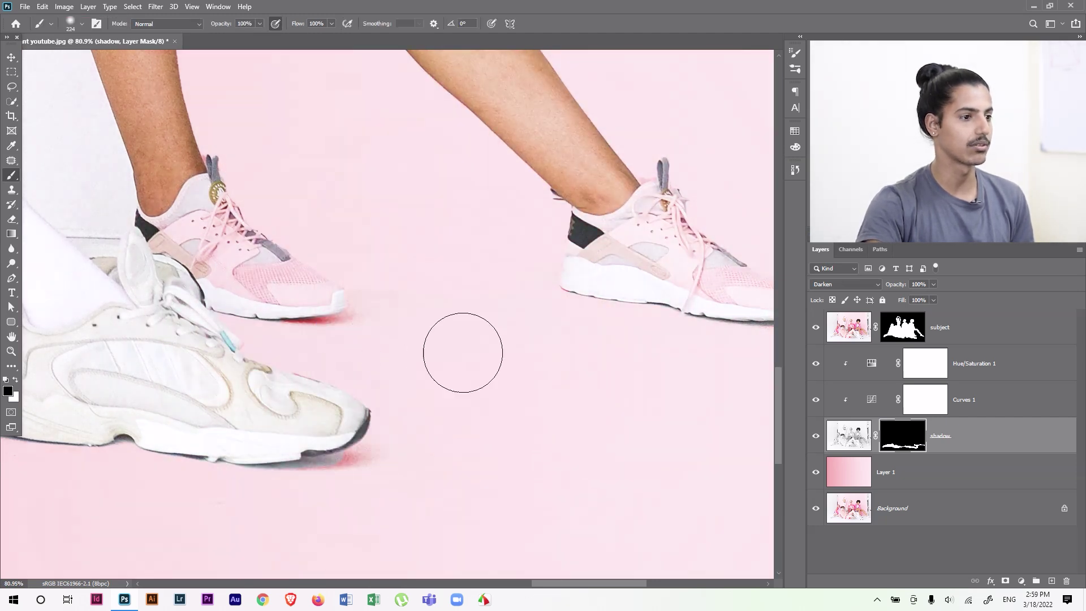
{"action": "left_click_drag", "start_coordinate": [497, 344], "coordinate": [566, 393]}
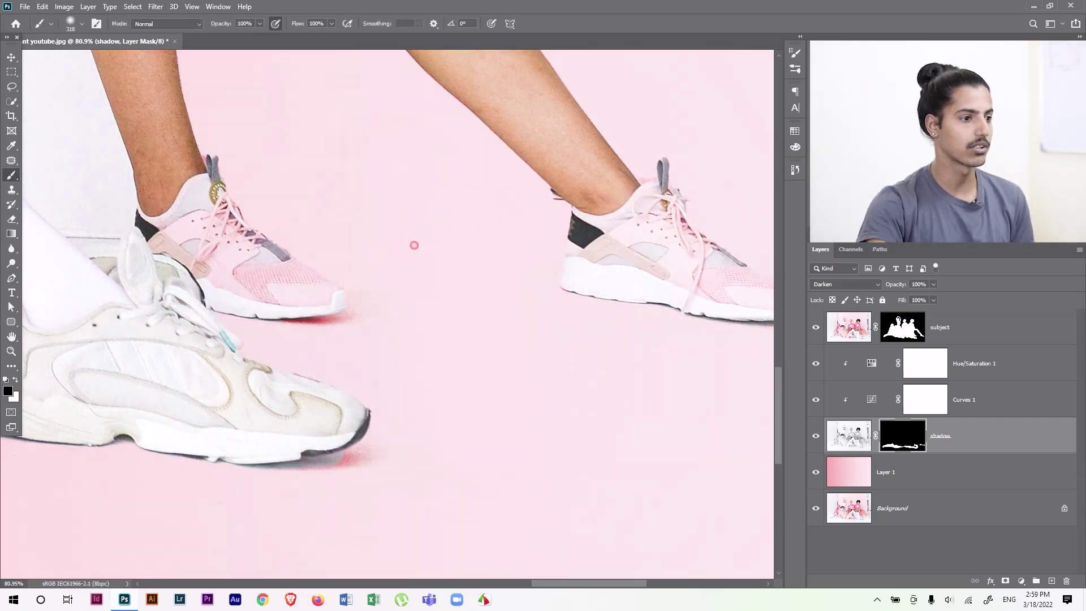
{"action": "left_click_drag", "start_coordinate": [444, 286], "coordinate": [466, 277]}
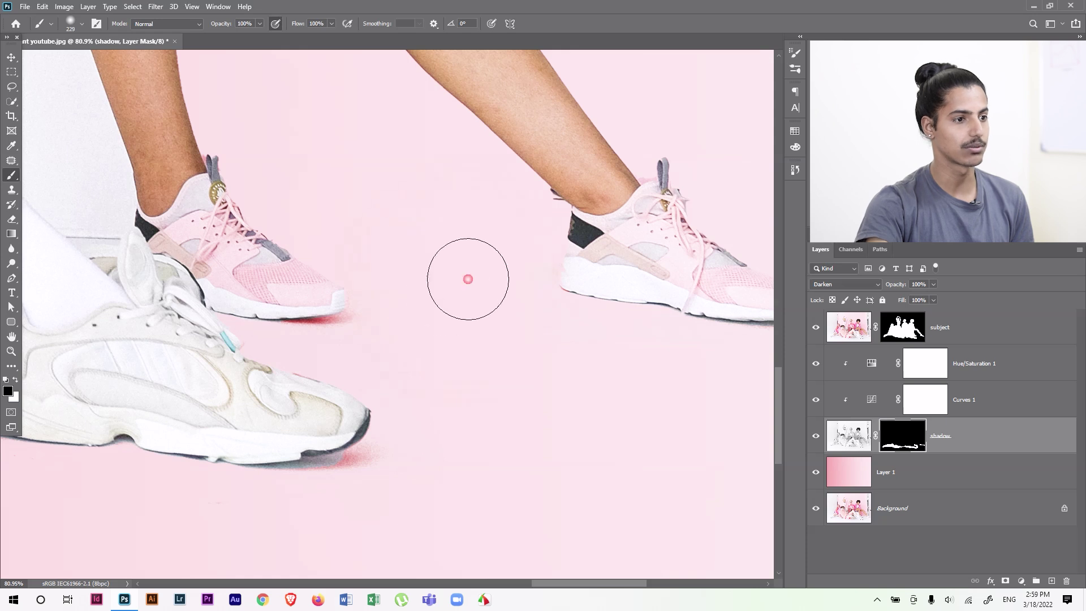
Clean up the shadow mask around the outermost pink sneaker with the black brush and check the whole composition
{"action": "left_click_drag", "start_coordinate": [577, 374], "coordinate": [413, 337]}
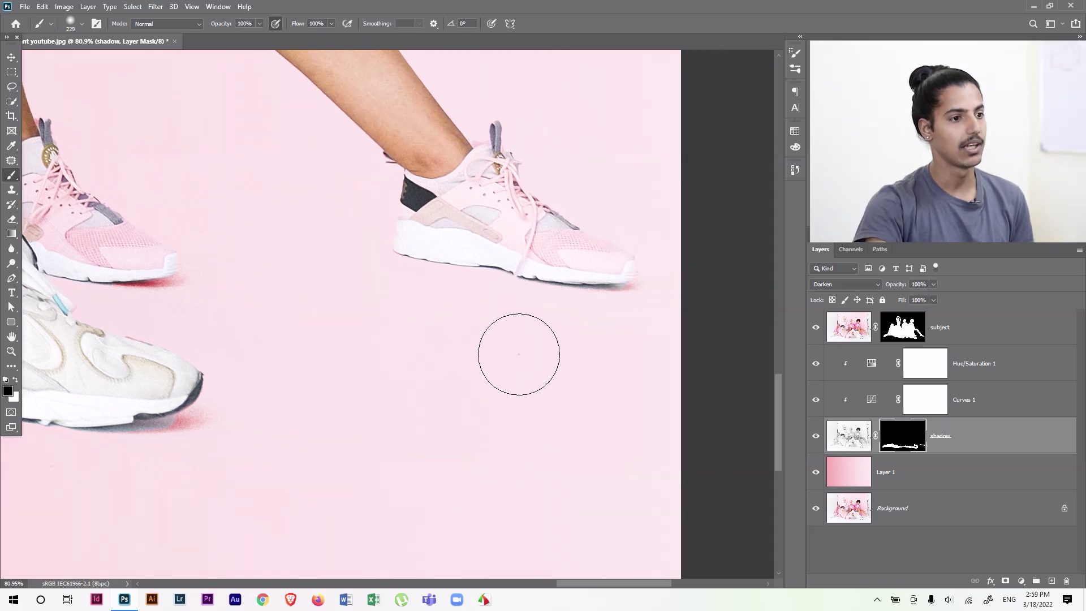
{"action": "scroll", "coordinate": [650, 300], "scroll_direction": "up", "scroll_amount": 3}
{"action": "left_click_drag", "start_coordinate": [642, 296], "coordinate": [620, 296]}
{"action": "scroll", "coordinate": [478, 381], "scroll_direction": "down", "scroll_amount": 3}
{"action": "scroll", "coordinate": [449, 357], "scroll_direction": "down", "scroll_amount": 5}
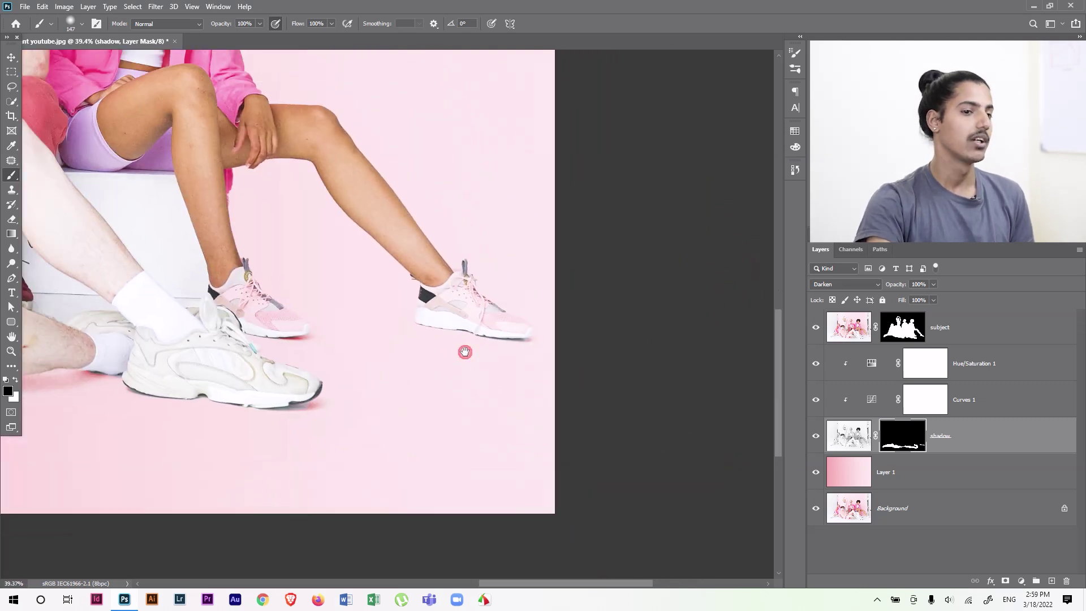
{"action": "scroll", "coordinate": [453, 356], "scroll_direction": "down", "scroll_amount": 2}
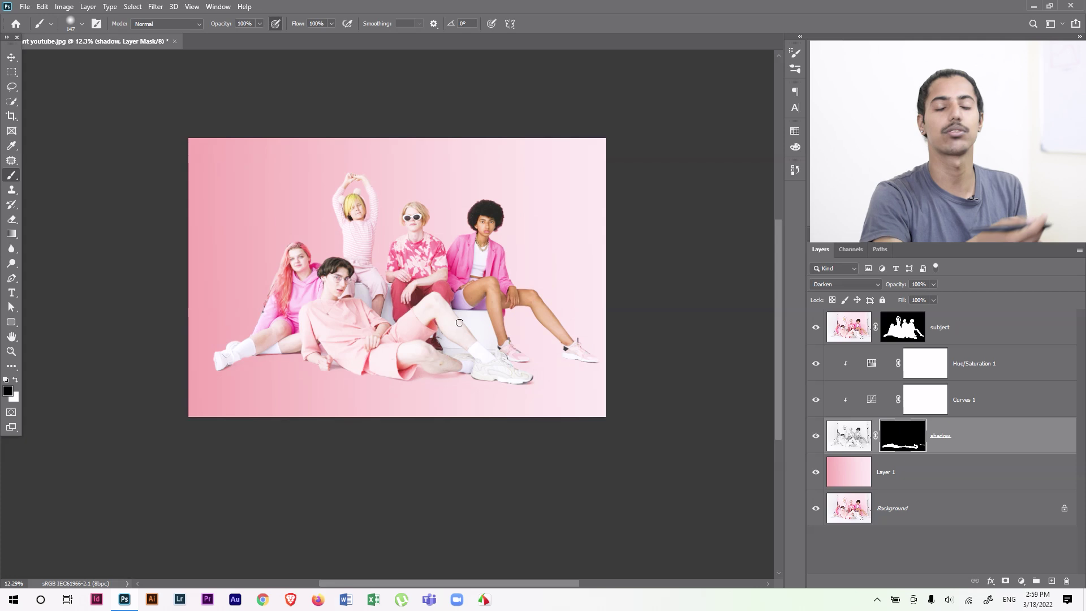
Add a new empty layer directly above the pink gradient layer, Layer 1
{"action": "left_click", "coordinate": [976, 480]}
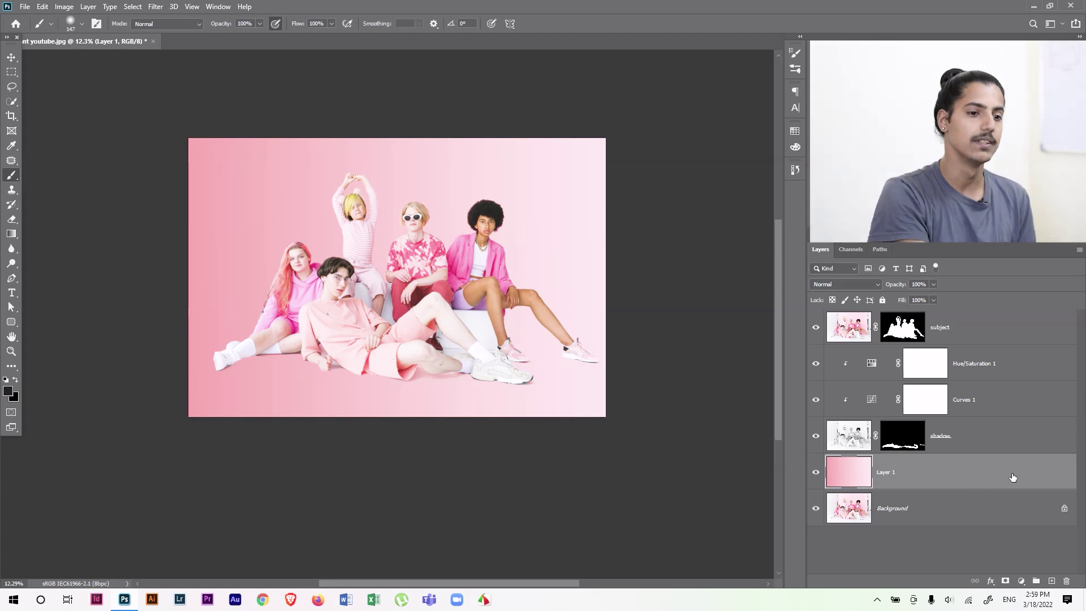
{"action": "key", "text": "ctrl+shift+n"}
{"action": "key", "text": "Return"}
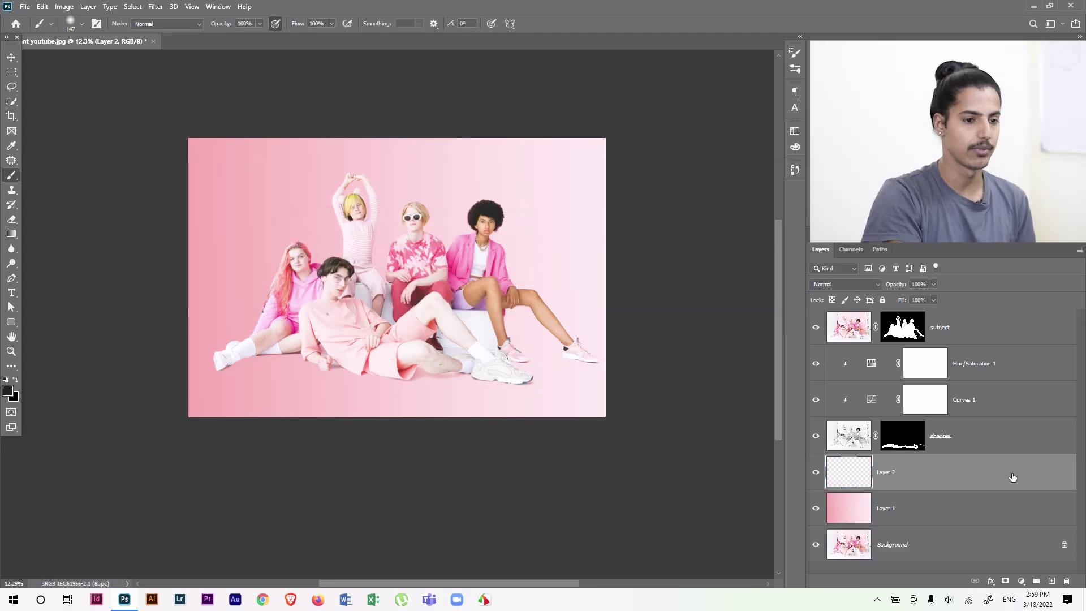
Fill Layer 2 with a vertical black-to-white Basics gradient, black below and white above, with a short transition behind the group
{"action": "left_click", "coordinate": [12, 234]}
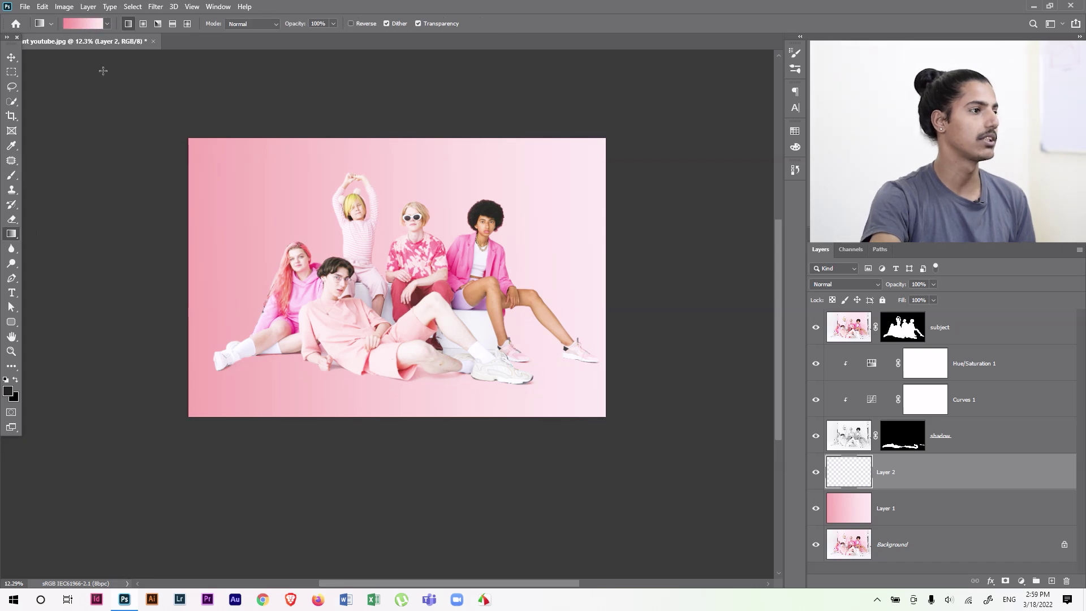
{"action": "left_click", "coordinate": [88, 26]}
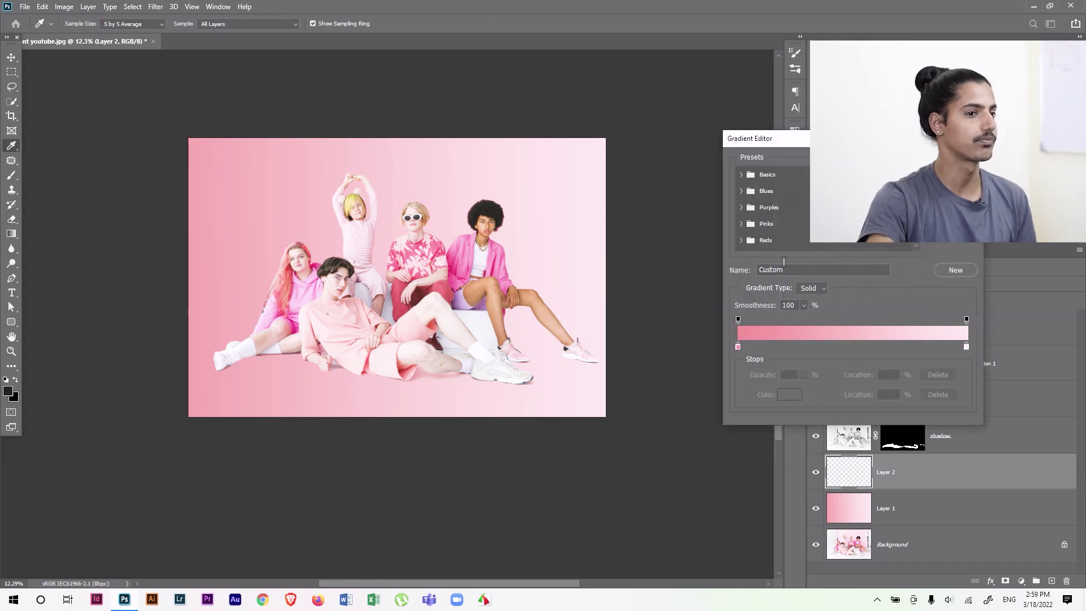
{"action": "left_click", "coordinate": [742, 176]}
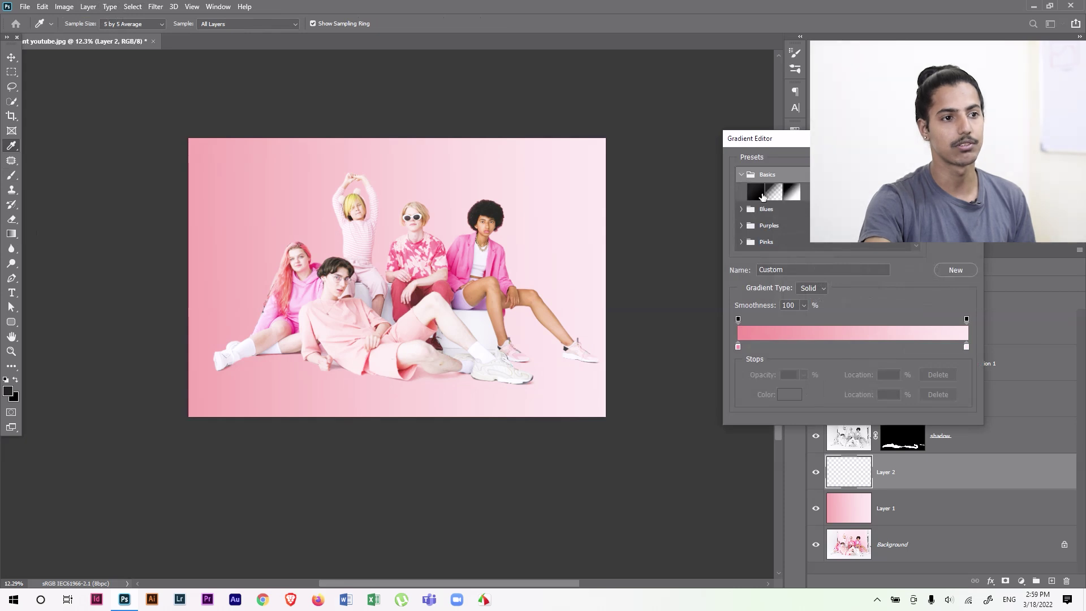
{"action": "left_click", "coordinate": [793, 193]}
{"action": "key", "text": "Return"}
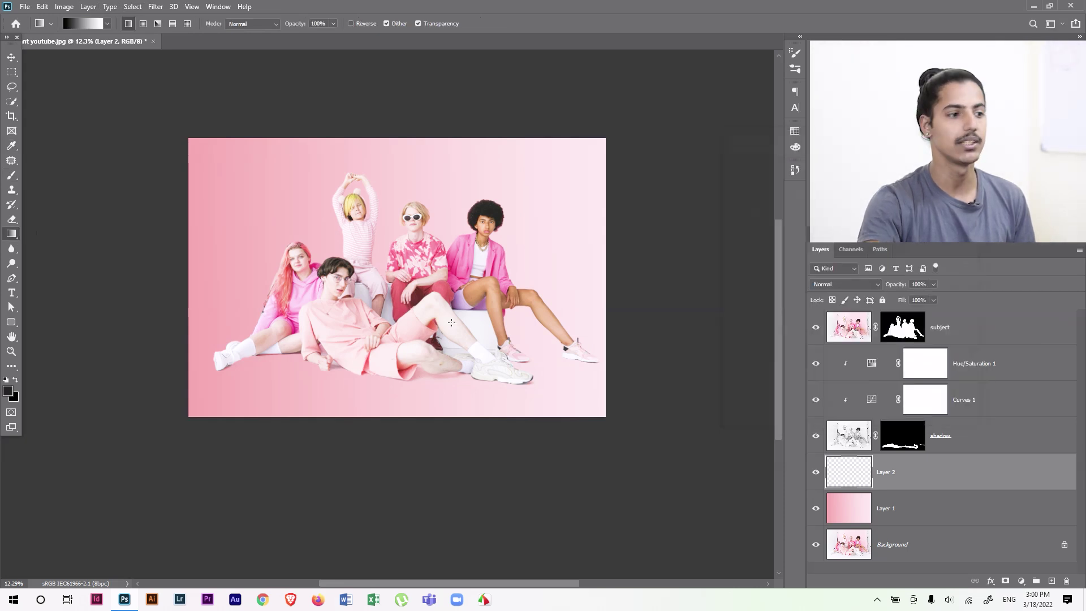
{"action": "left_click_drag", "start_coordinate": [353, 382], "coordinate": [356, 326]}
{"action": "left_click_drag", "start_coordinate": [266, 363], "coordinate": [304, 313]}
{"action": "left_click_drag", "start_coordinate": [356, 335], "coordinate": [352, 308]}
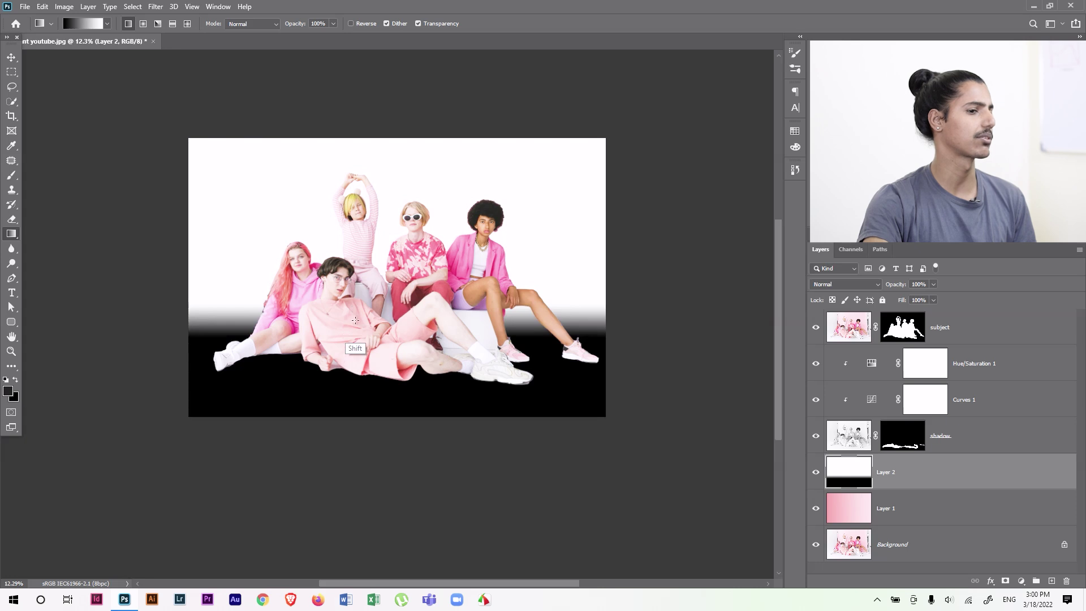
Set Layer 2's blend mode to Screen and lower its opacity to 56%
{"action": "left_click", "coordinate": [863, 284]}
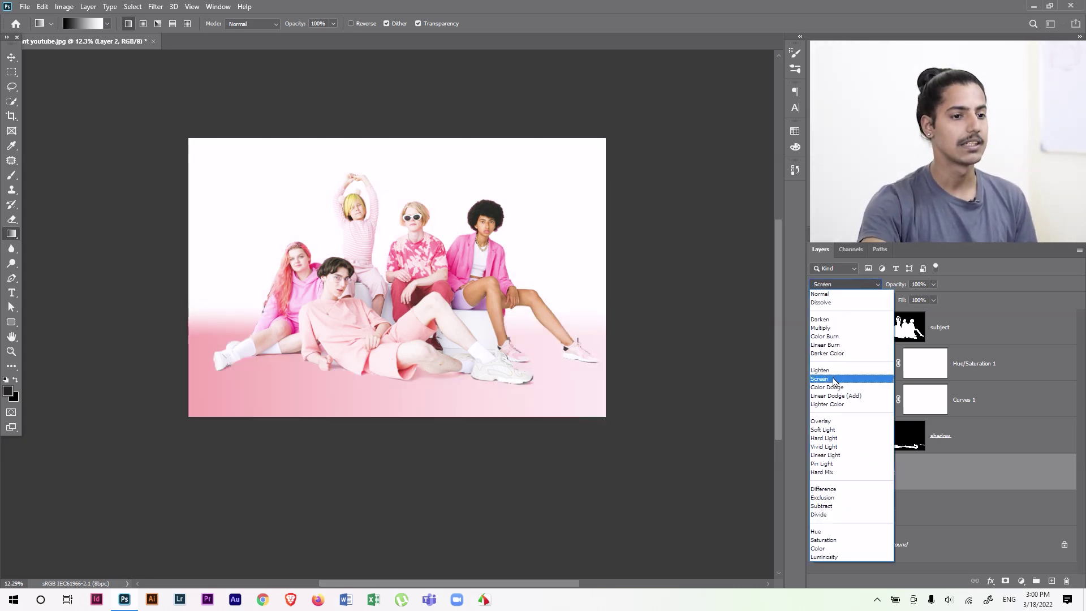
{"action": "left_click", "coordinate": [834, 380]}
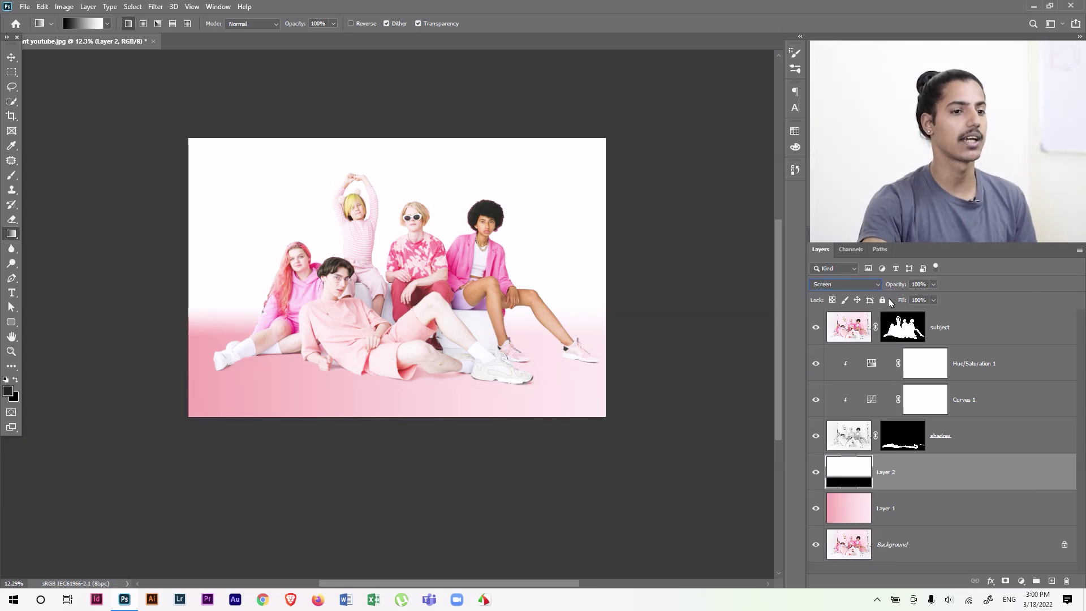
{"action": "left_click_drag", "start_coordinate": [909, 289], "coordinate": [872, 287]}
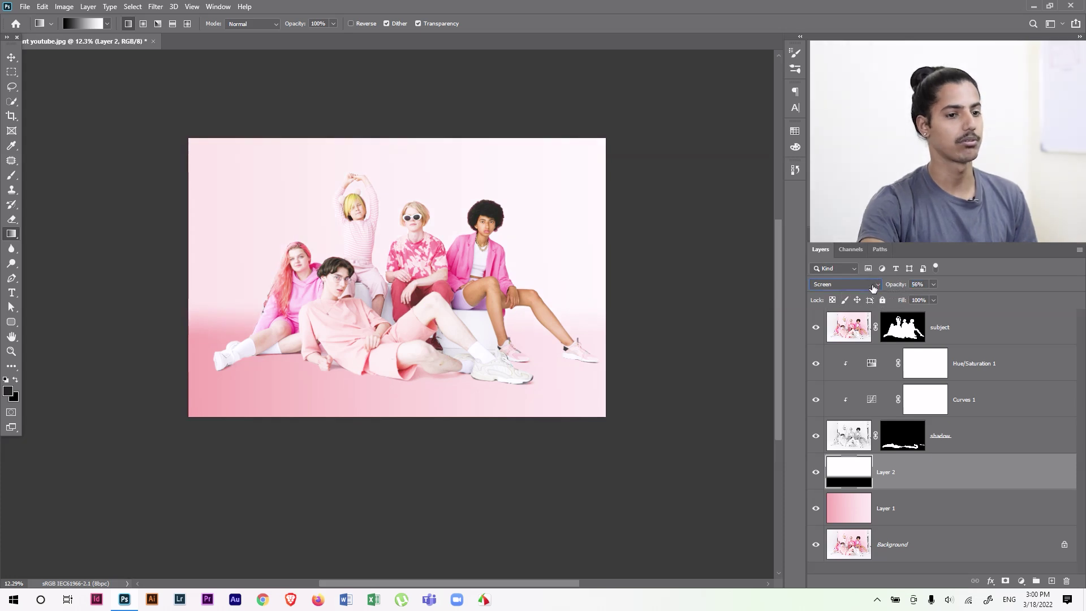
Invert Layer 2 so the floor is lightened instead of the wall, and reduce its opacity to 44%
{"action": "key", "text": "ctrl+i"}
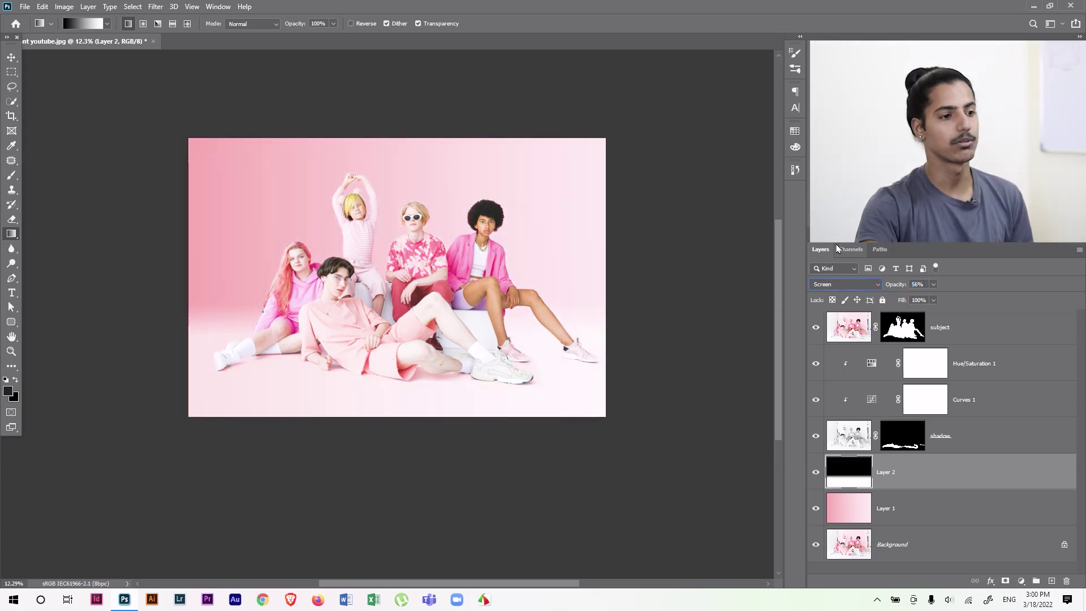
{"action": "left_click_drag", "start_coordinate": [903, 285], "coordinate": [894, 285]}
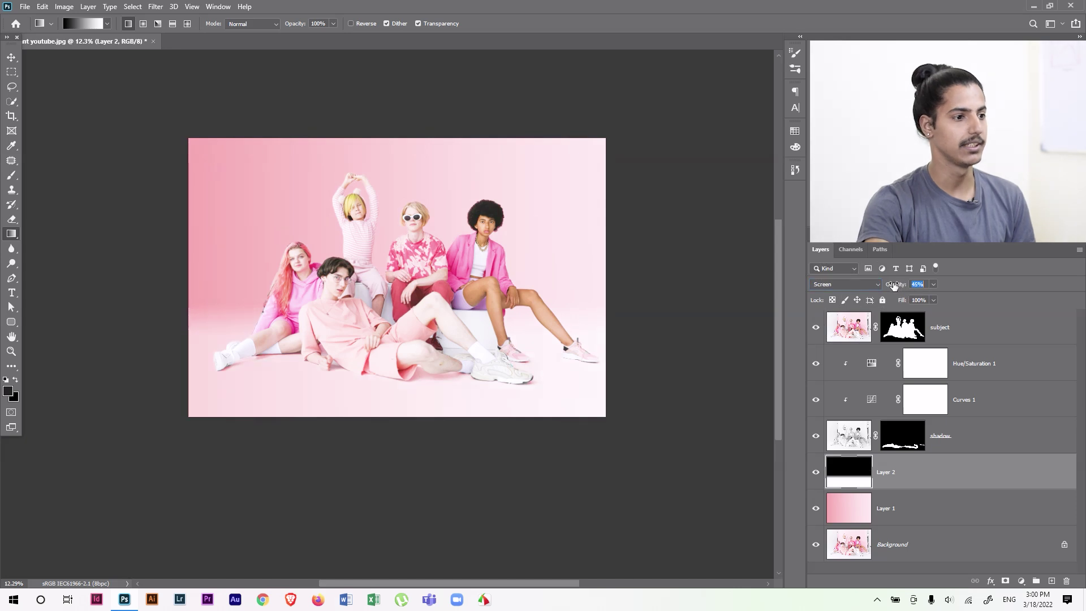
{"action": "left_click_drag", "start_coordinate": [894, 285], "coordinate": [892, 286]}
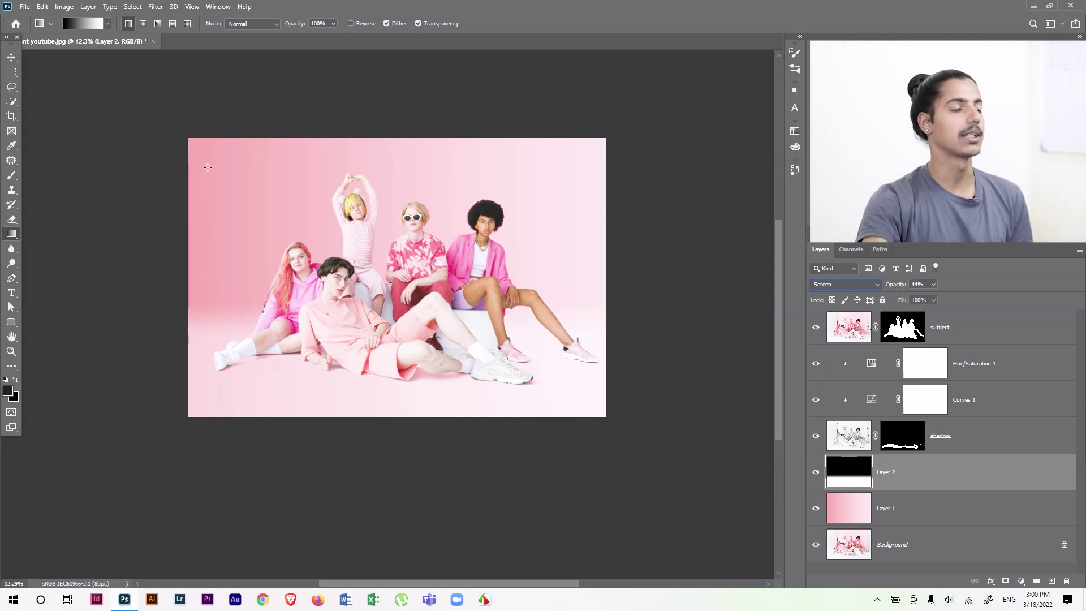
Paint black on the subject layer's mask with a small brush to remove the white fringe beneath the child's raised hands and inner forearm
{"action": "left_click_drag", "start_coordinate": [216, 226], "coordinate": [358, 283]}
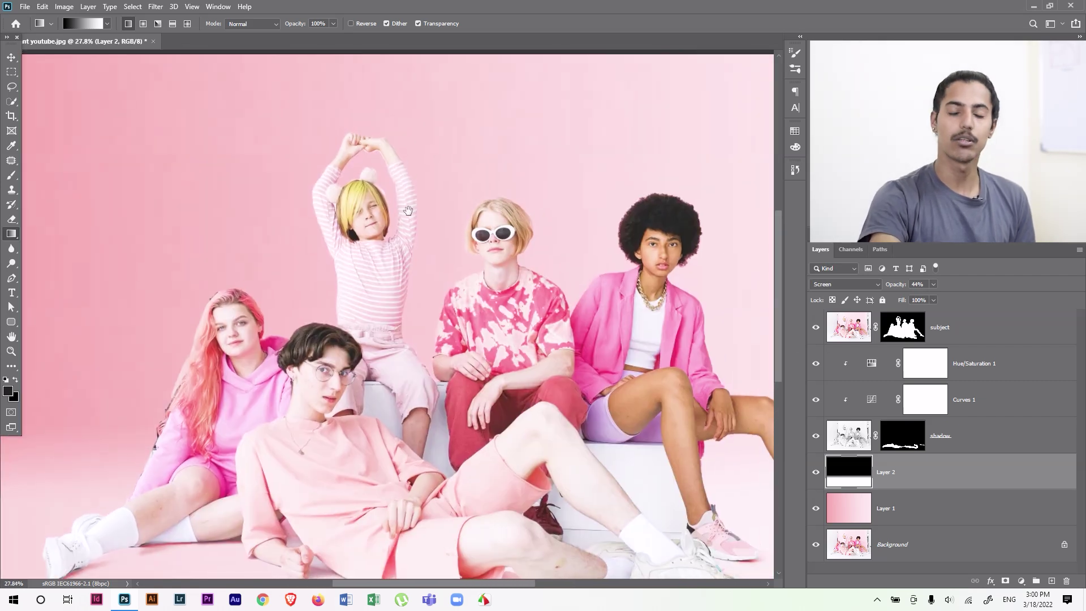
{"action": "left_click_drag", "start_coordinate": [448, 192], "coordinate": [431, 207]}
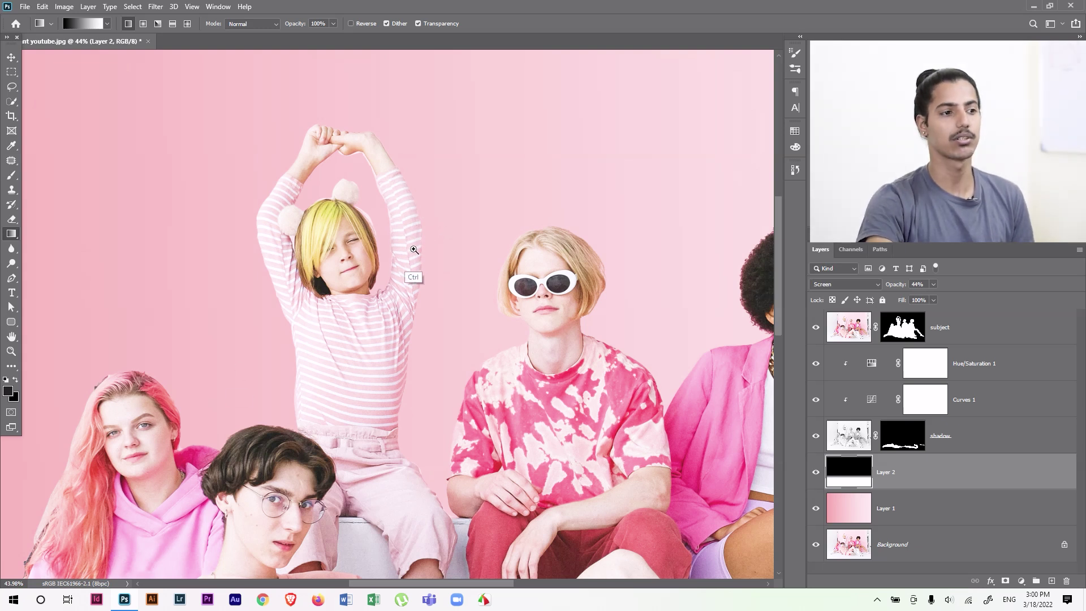
{"action": "left_click_drag", "start_coordinate": [317, 174], "coordinate": [419, 214]}
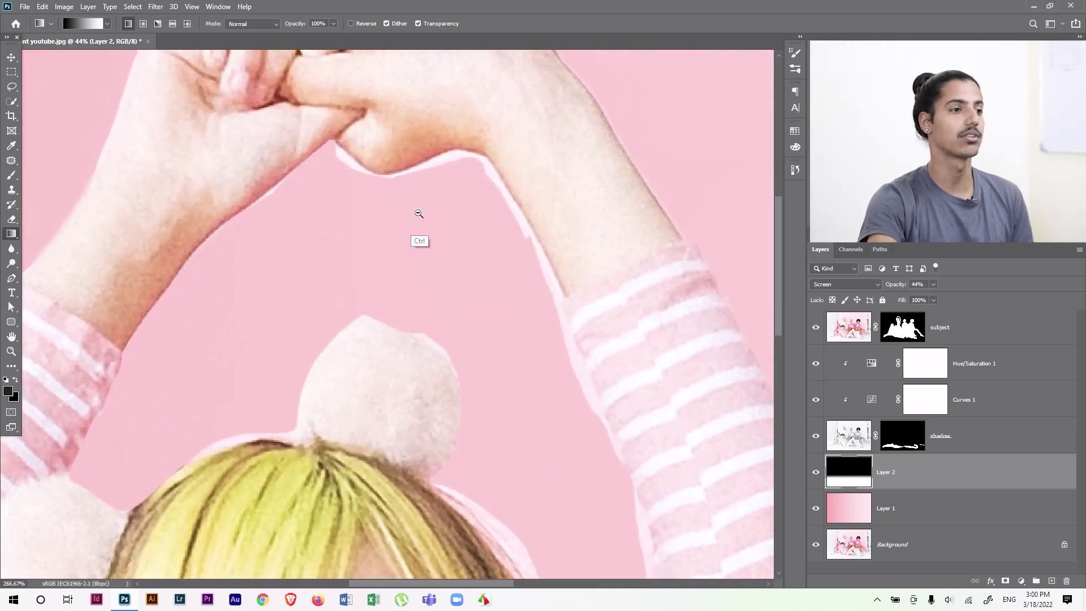
{"action": "left_click", "coordinate": [906, 329]}
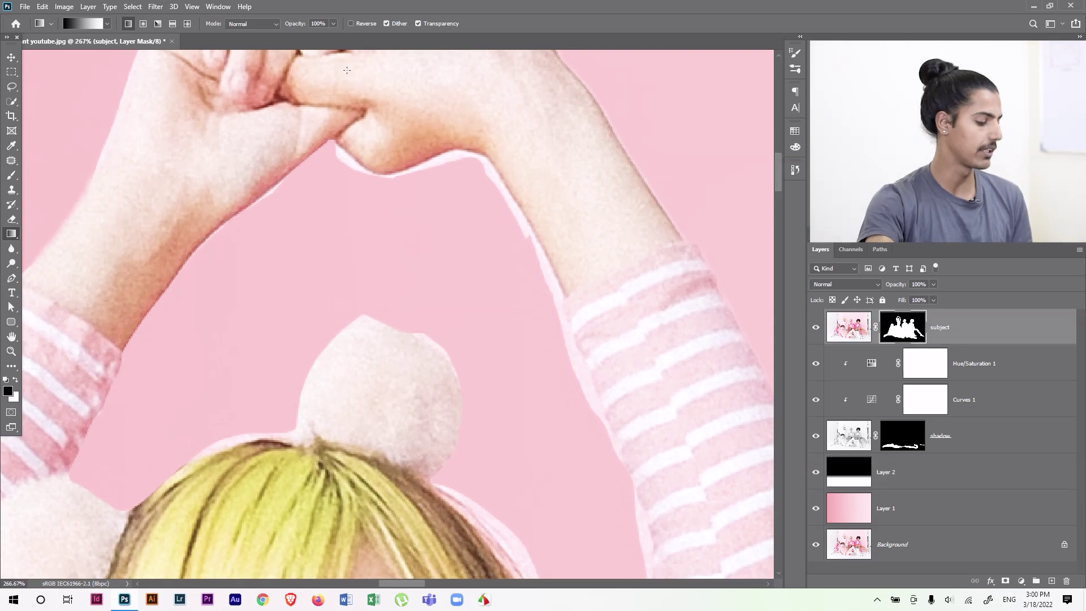
{"action": "key", "text": "b"}
{"action": "mouse_move", "coordinate": [377, 177]}
{"action": "left_mouse_down"}
{"action": "mouse_move", "coordinate": [315, 186]}
{"action": "mouse_move", "coordinate": [332, 157]}
{"action": "mouse_move", "coordinate": [356, 168]}
{"action": "left_mouse_up"}
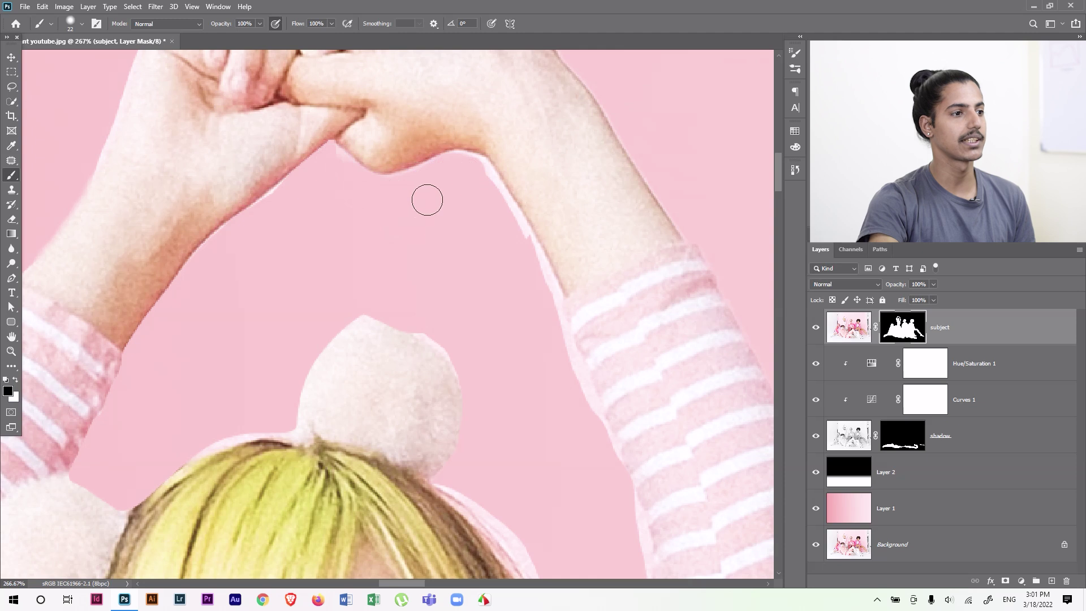
{"action": "mouse_move", "coordinate": [481, 183]}
{"action": "left_mouse_down"}
{"action": "mouse_move", "coordinate": [509, 245]}
{"action": "mouse_move", "coordinate": [516, 233]}
{"action": "mouse_move", "coordinate": [533, 286]}
{"action": "left_mouse_up"}
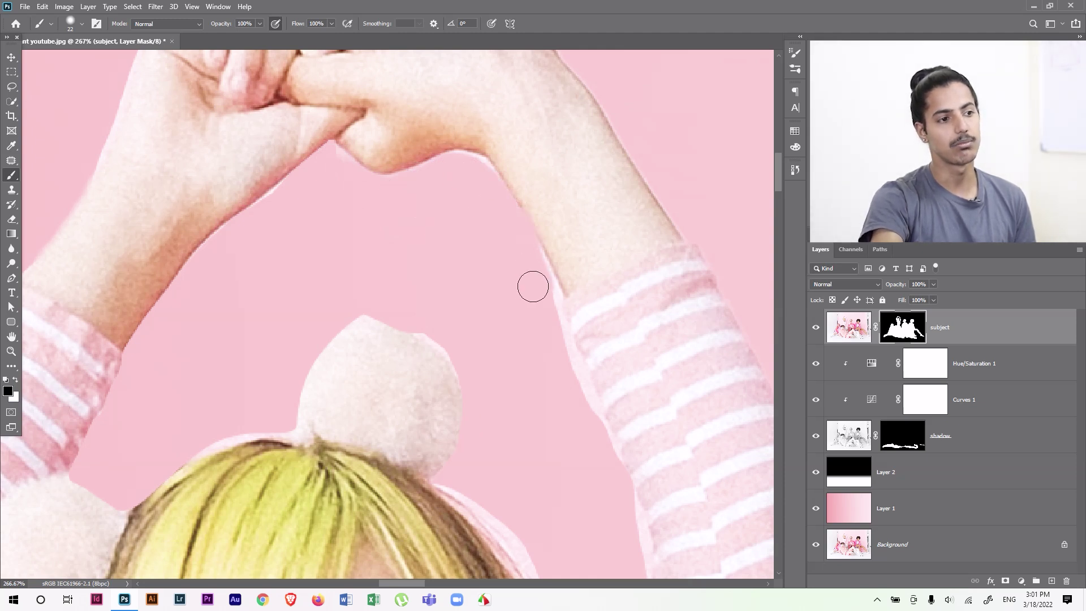
{"action": "scroll", "coordinate": [396, 295], "scroll_direction": "down", "scroll_amount": 5}
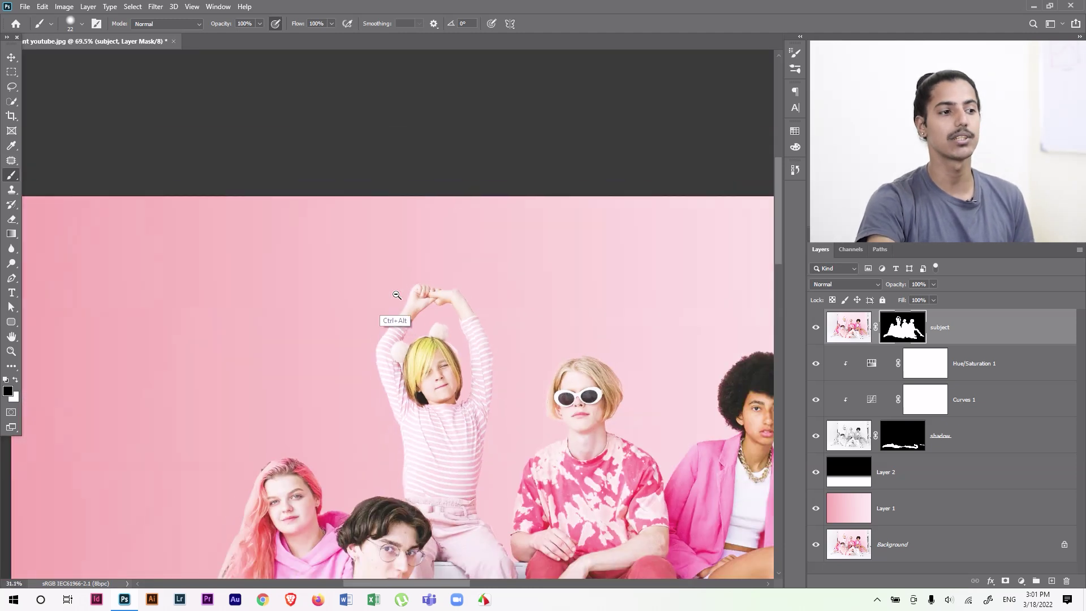
{"action": "scroll", "coordinate": [376, 267], "scroll_direction": "up", "scroll_amount": 6}
{"action": "left_click_drag", "start_coordinate": [382, 338], "coordinate": [368, 239]}
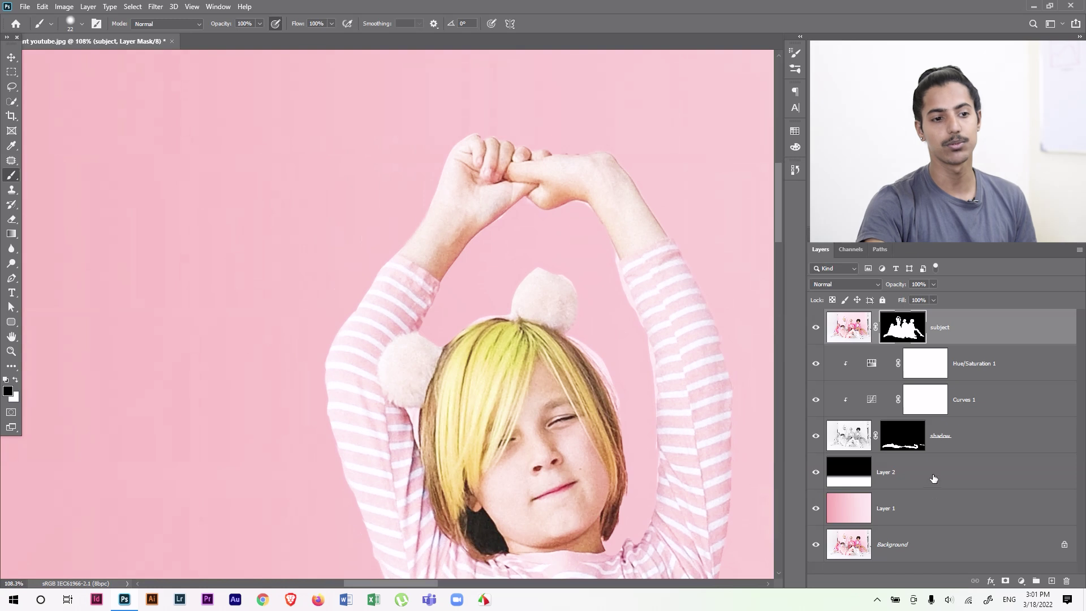
Add a new empty layer directly above Layer 2
{"action": "left_click", "coordinate": [960, 512]}
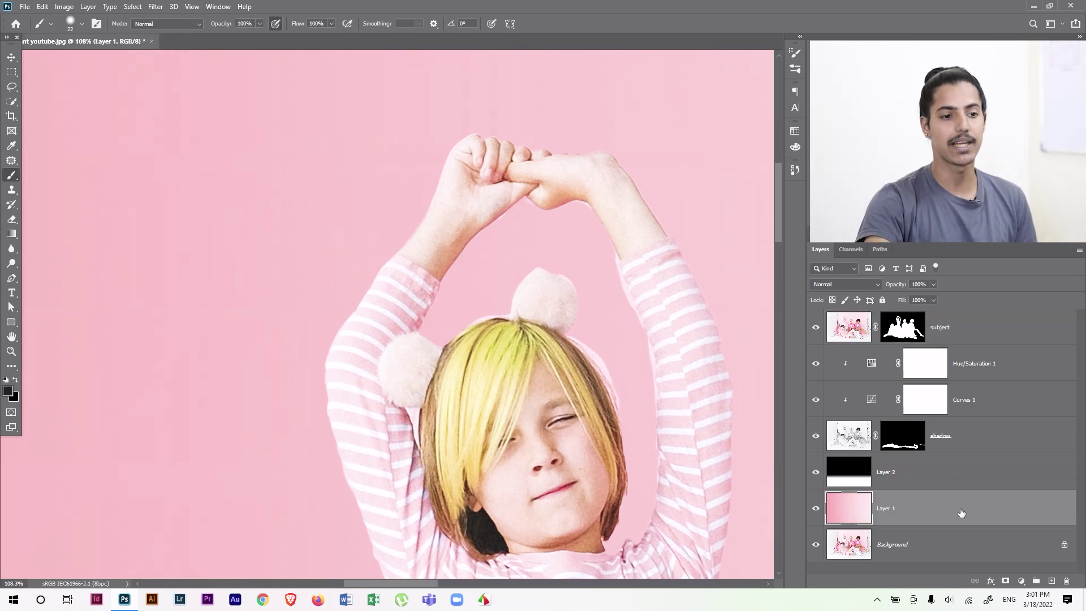
{"action": "left_click", "coordinate": [921, 470]}
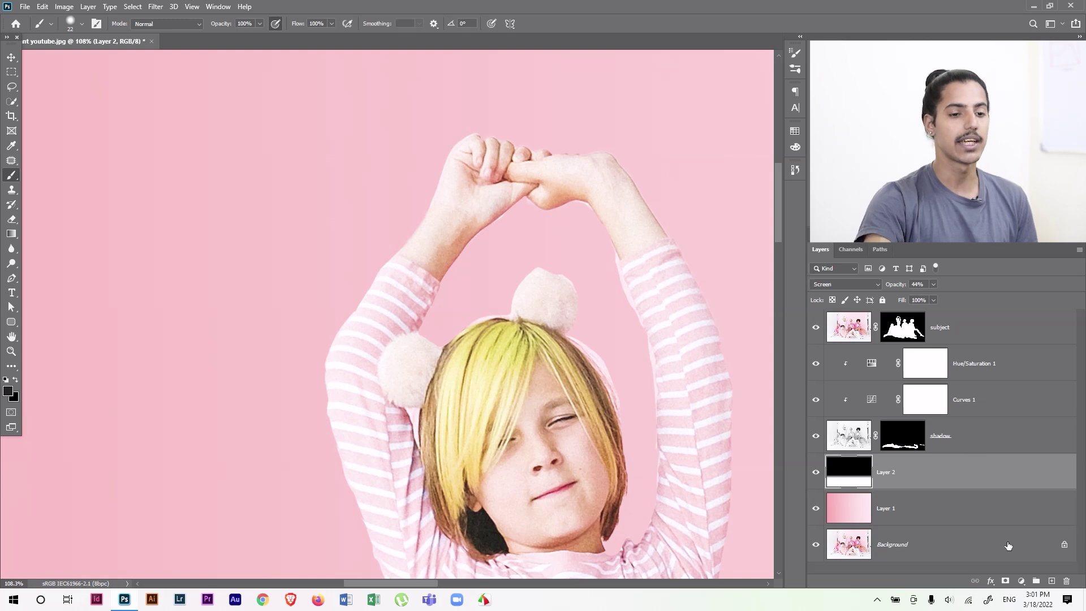
{"action": "key", "text": "ctrl+shift+n"}
{"action": "key", "text": "Return"}
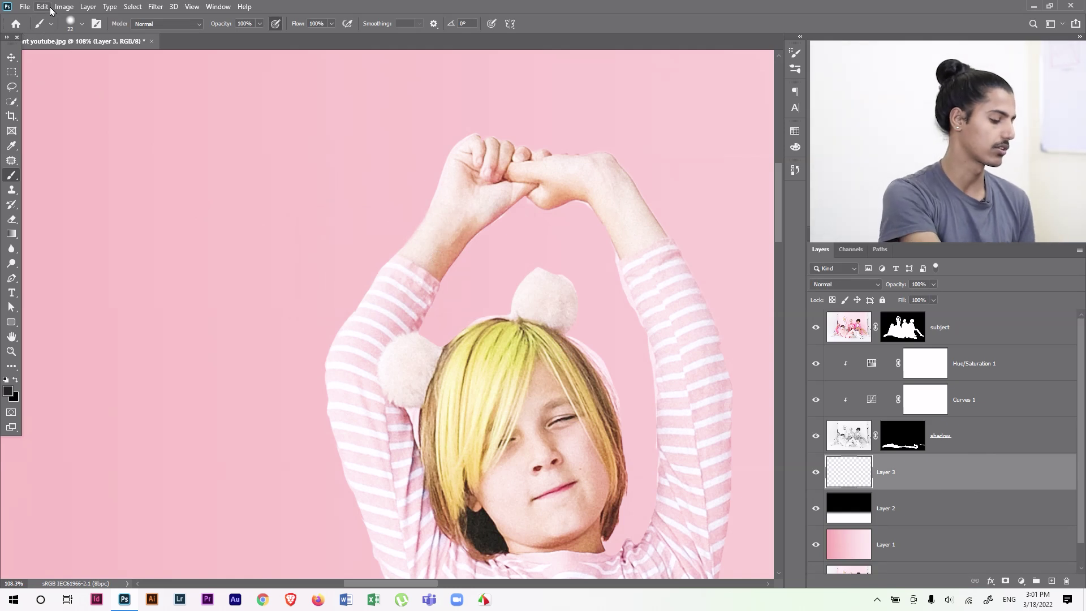
{"action": "key", "text": "shift+F5"}
{"action": "left_click_drag", "start_coordinate": [460, 284], "coordinate": [456, 237]}
{"action": "left_click", "coordinate": [504, 256]}
{"action": "left_click", "coordinate": [567, 276]}
{"action": "left_click", "coordinate": [567, 276]}
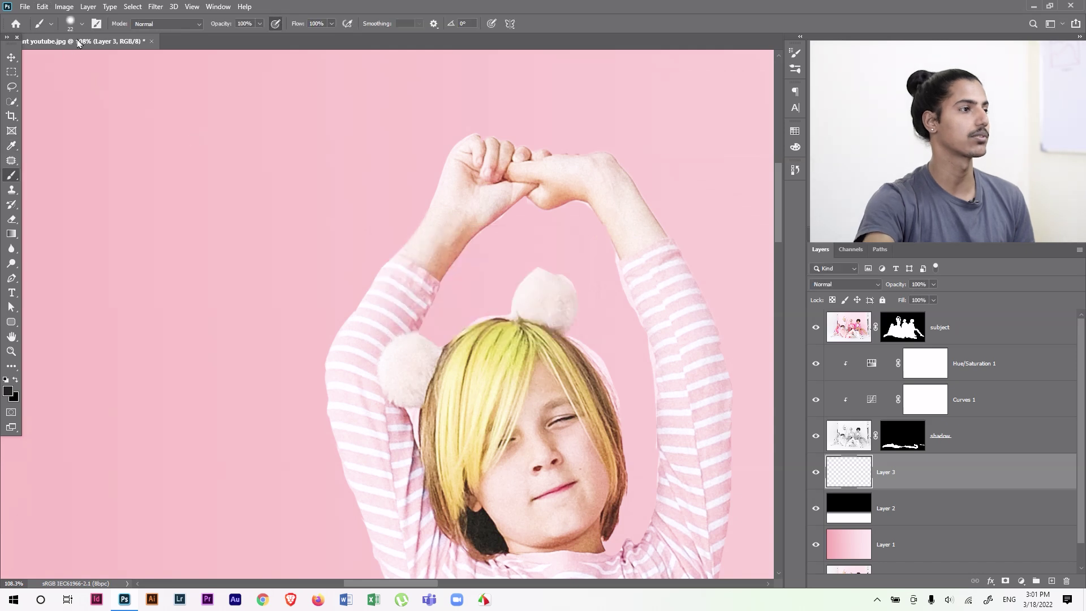
Fill the empty Layer 3 with 50% Gray and set its blend mode to Overlay
{"action": "left_click", "coordinate": [38, 7]}
{"action": "left_click", "coordinate": [79, 180]}
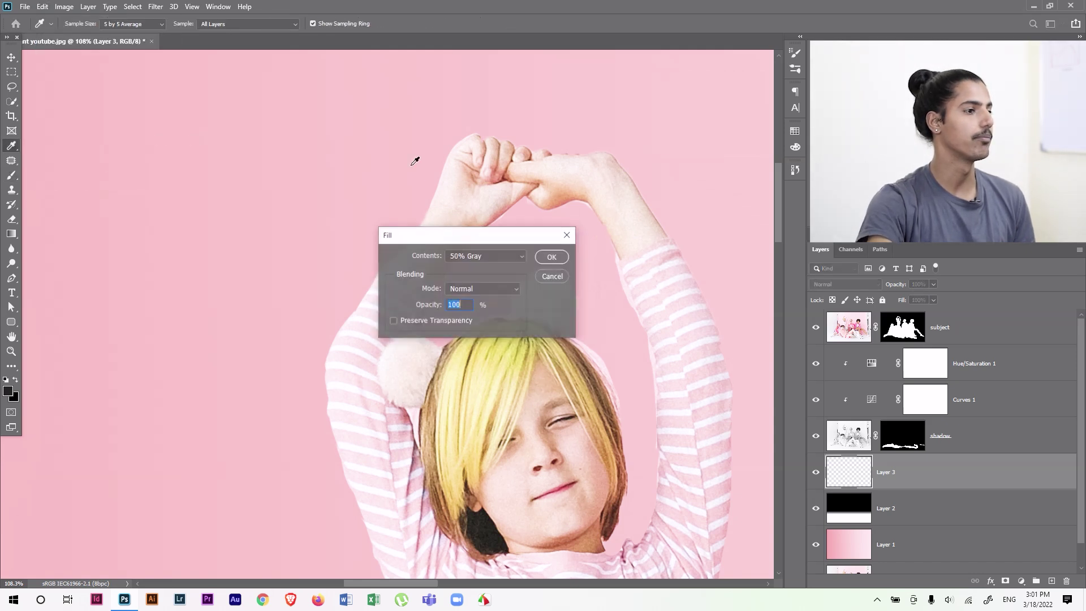
{"action": "left_click", "coordinate": [473, 267]}
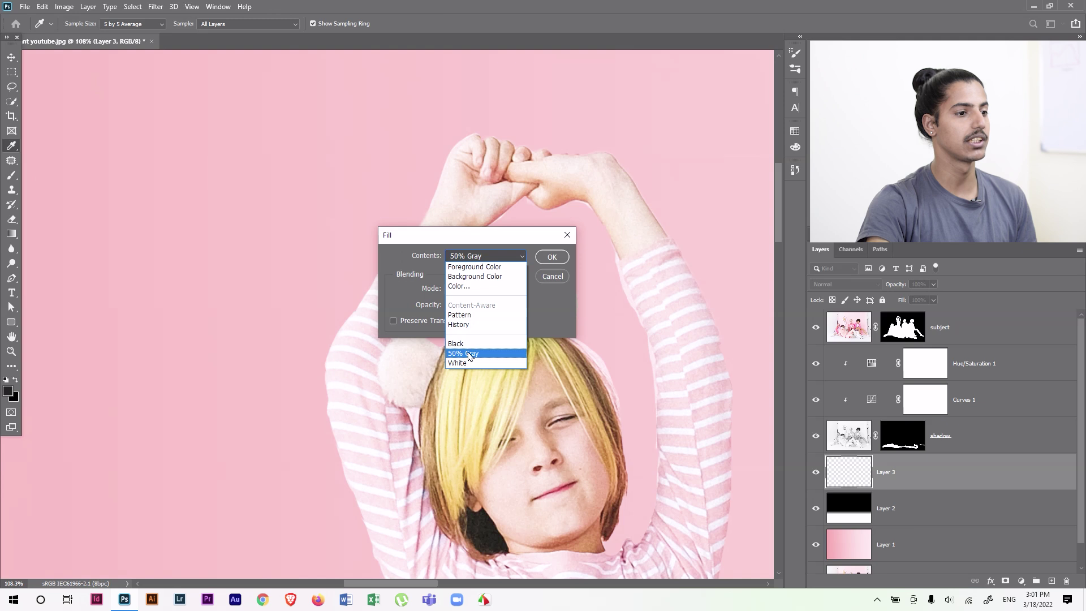
{"action": "left_click", "coordinate": [470, 353]}
{"action": "left_click", "coordinate": [552, 257]}
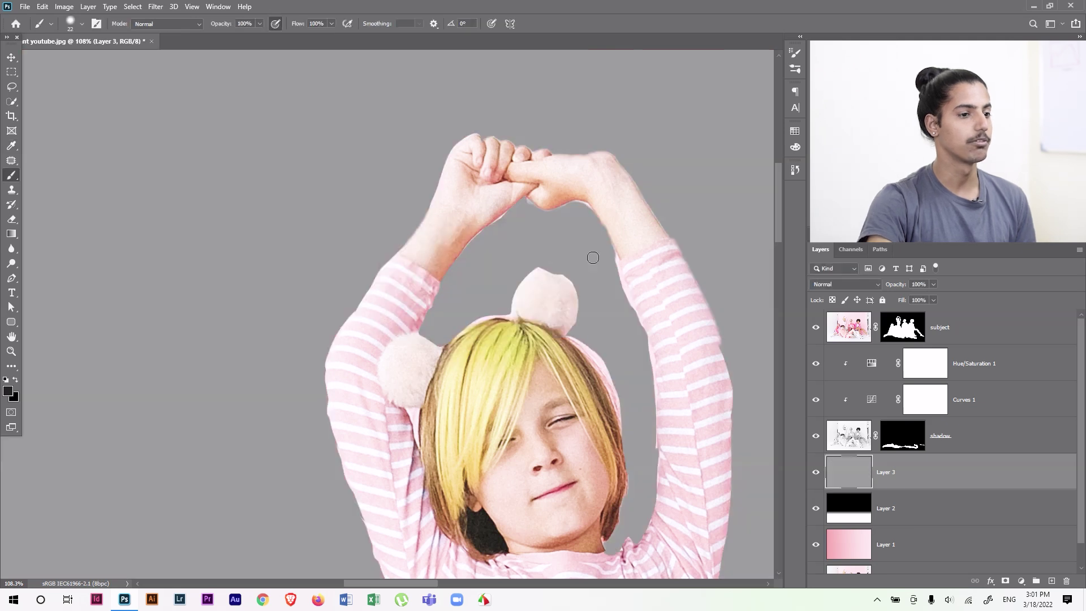
{"action": "left_click", "coordinate": [860, 284]}
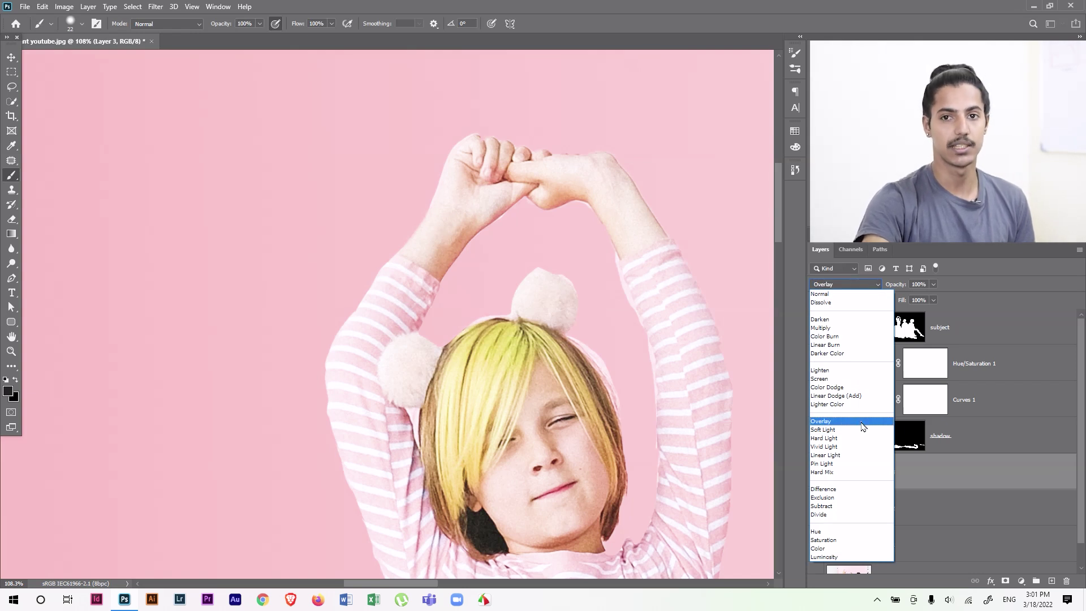
{"action": "left_click", "coordinate": [860, 422]}
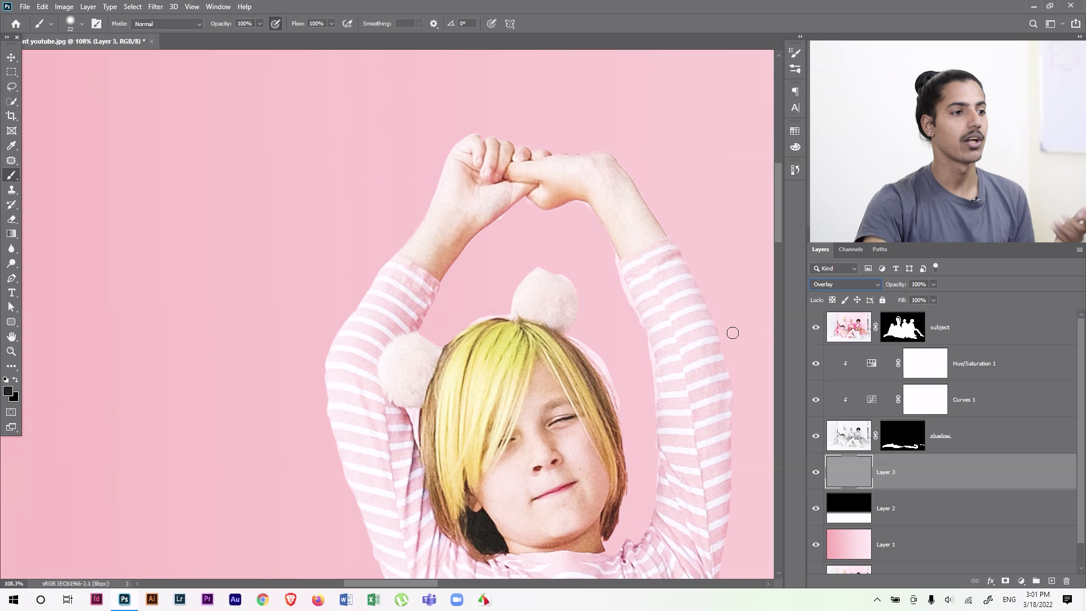
Add monochromatic noise to Layer 3 with an amount of 5.82% and uniform distribution
{"action": "scroll", "coordinate": [396, 256], "scroll_direction": "up", "scroll_amount": 4}
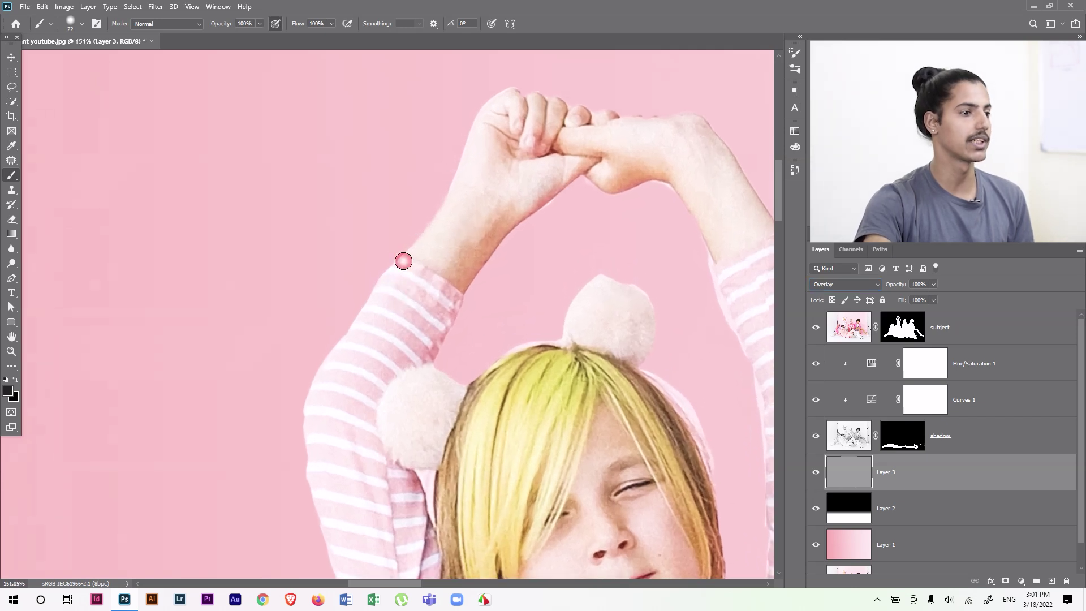
{"action": "left_click", "coordinate": [154, 9]}
{"action": "mouse_move", "coordinate": [236, 167]}
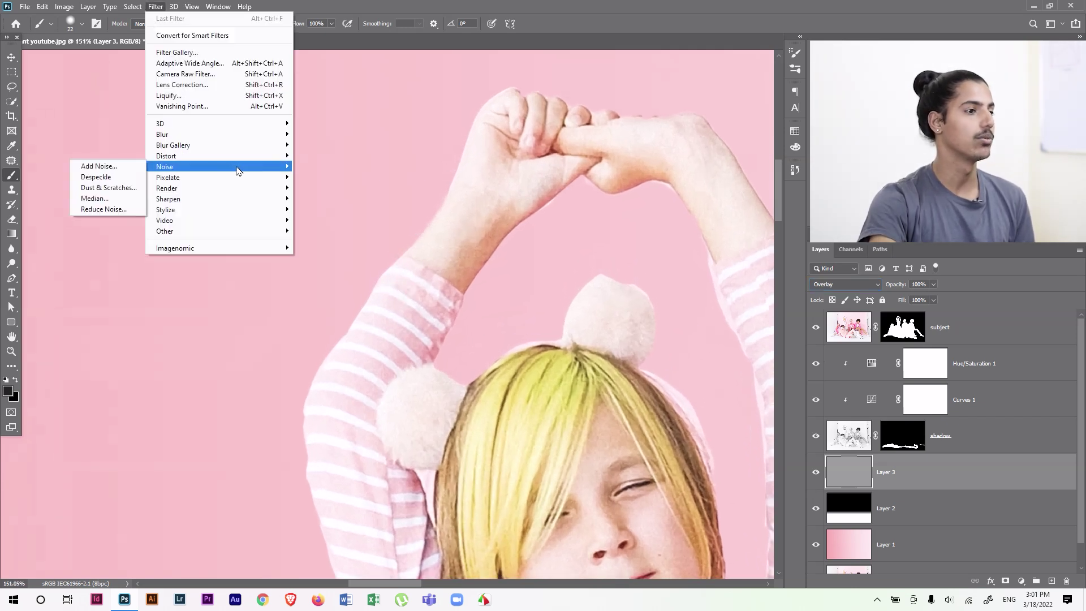
{"action": "left_click", "coordinate": [137, 167]}
{"action": "scroll", "coordinate": [407, 311], "scroll_direction": "up", "scroll_amount": 6}
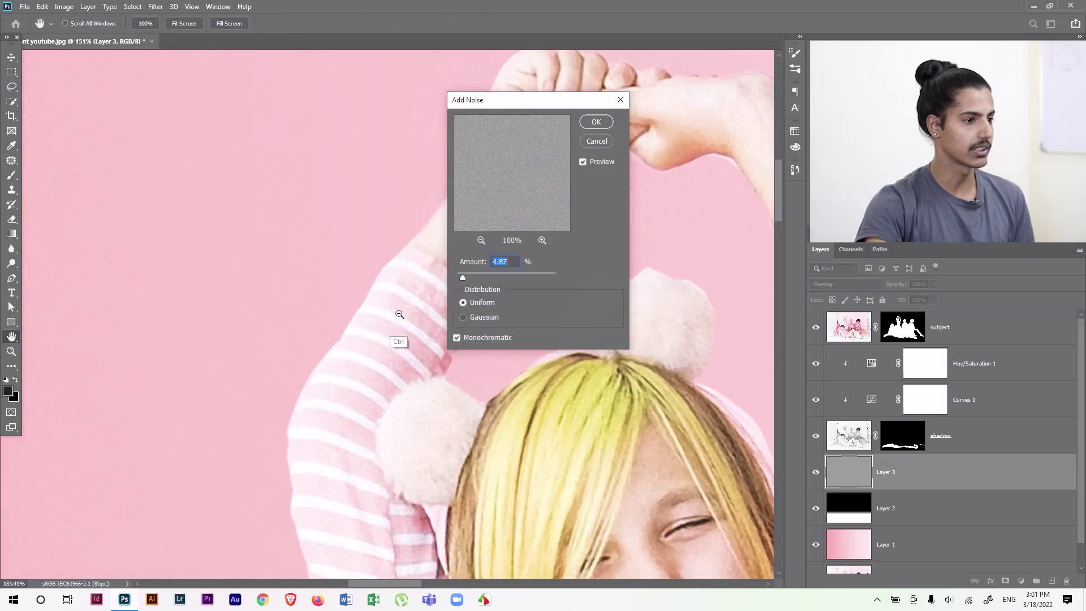
{"action": "mouse_move", "coordinate": [464, 277]}
{"action": "left_mouse_down"}
{"action": "mouse_move", "coordinate": [480, 278]}
{"action": "mouse_move", "coordinate": [468, 279]}
{"action": "left_mouse_up"}
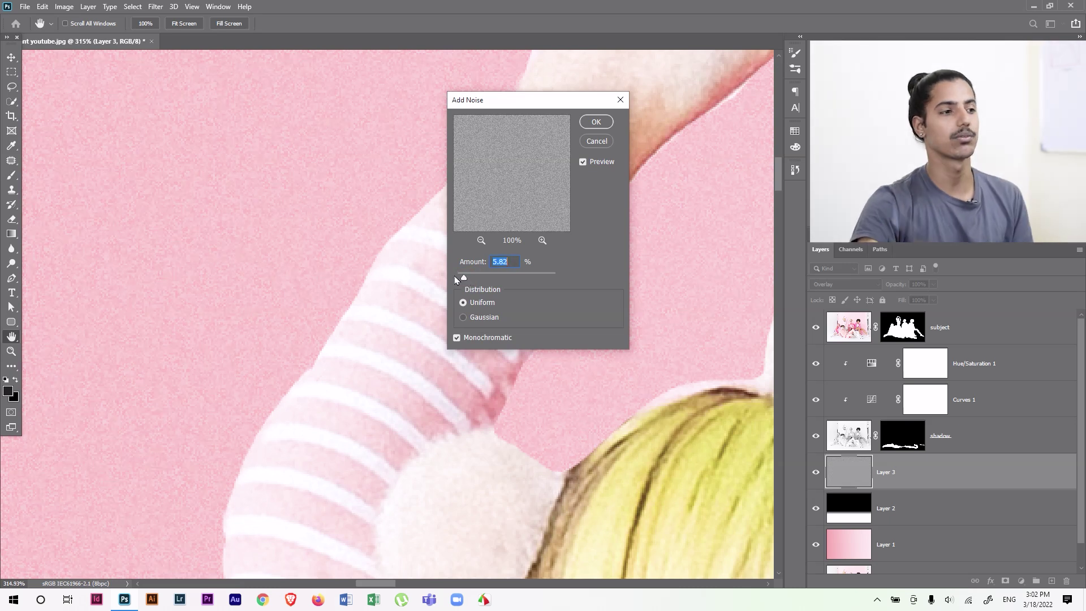
{"action": "left_click", "coordinate": [596, 122]}
{"action": "key", "text": "b"}
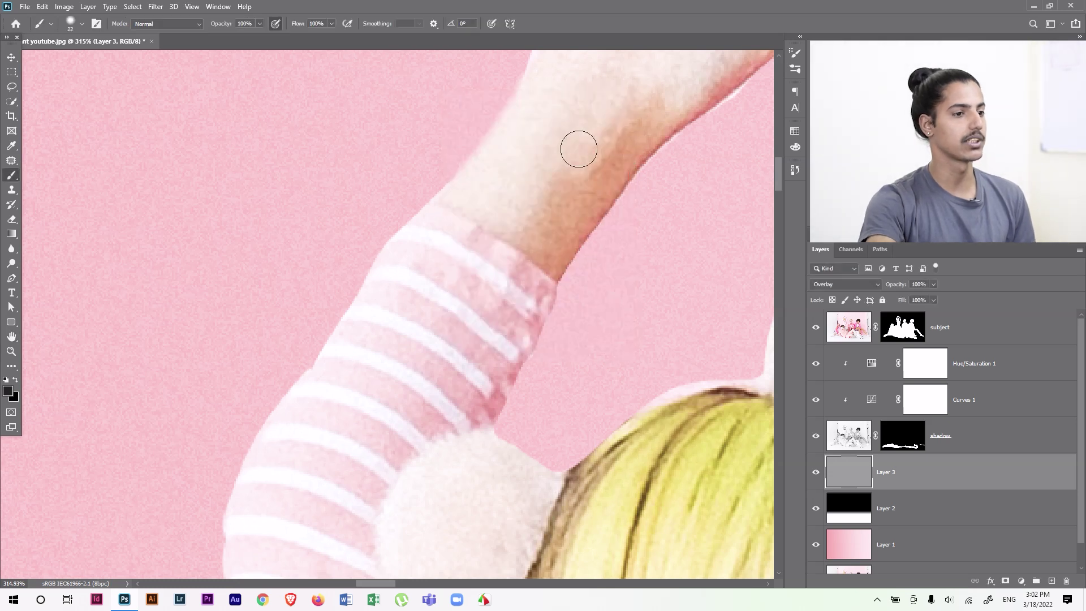
Soften the grain on Layer 3 with a Gaussian Blur of 0.5 pixels radius
{"action": "right_click", "coordinate": [1023, 473]}
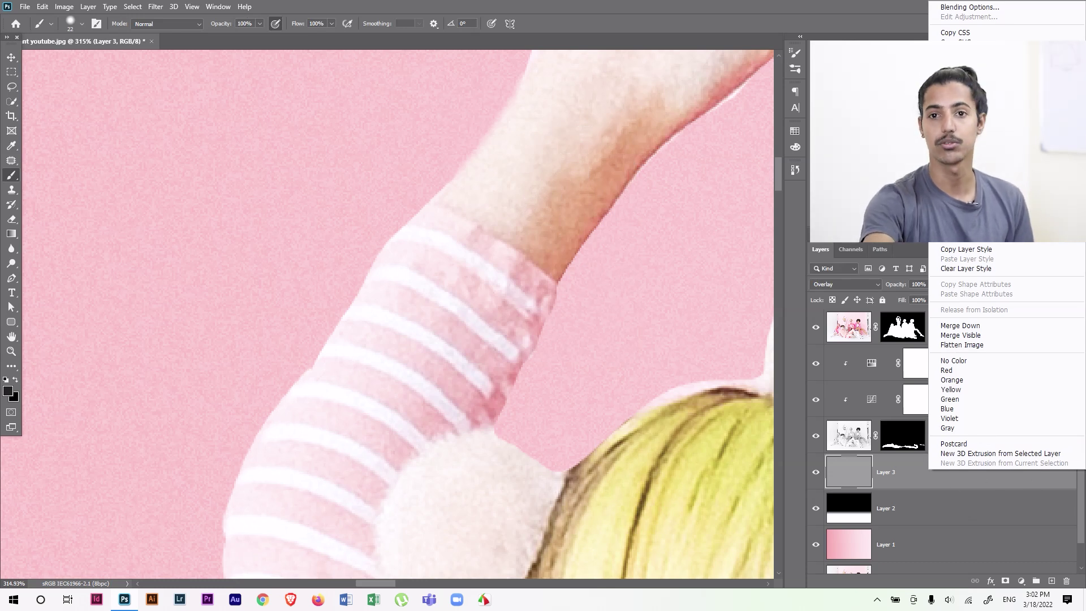
{"action": "left_click", "coordinate": [912, 487]}
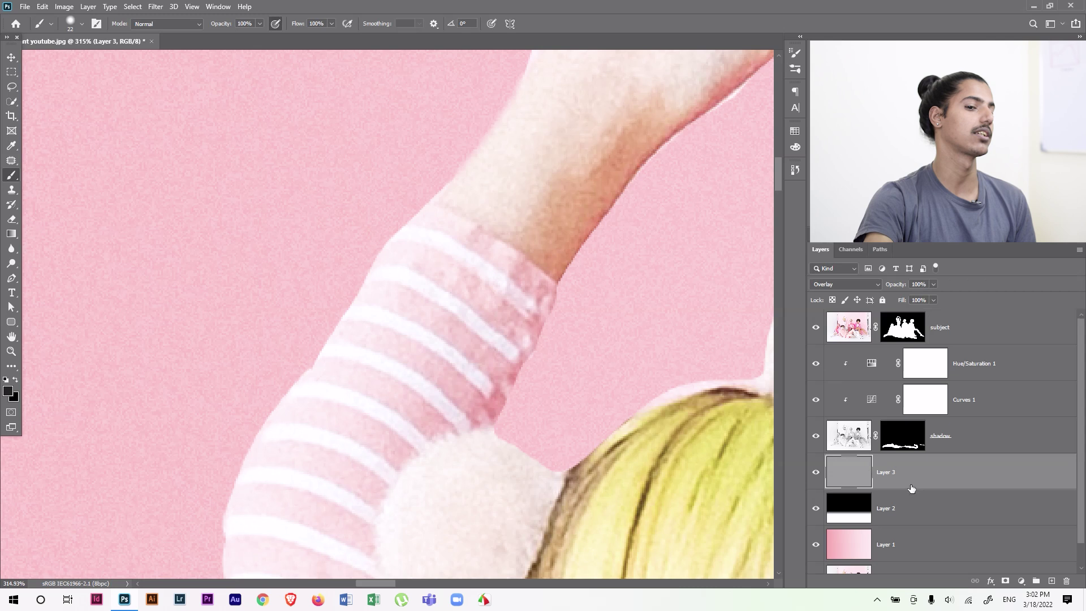
{"action": "left_click", "coordinate": [155, 6]}
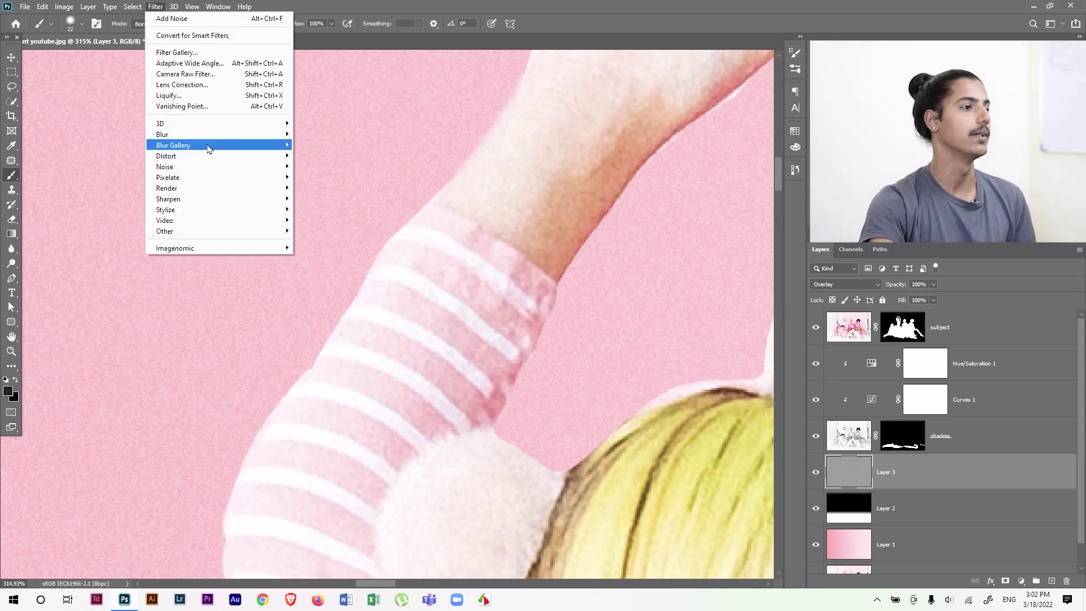
{"action": "mouse_move", "coordinate": [224, 151]}
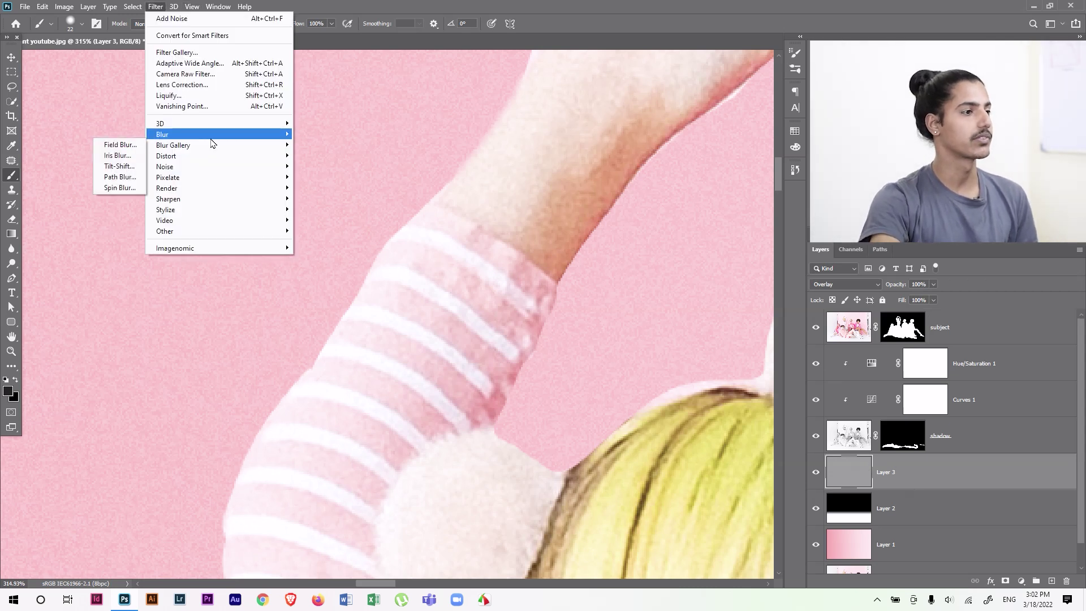
{"action": "left_click", "coordinate": [122, 179]}
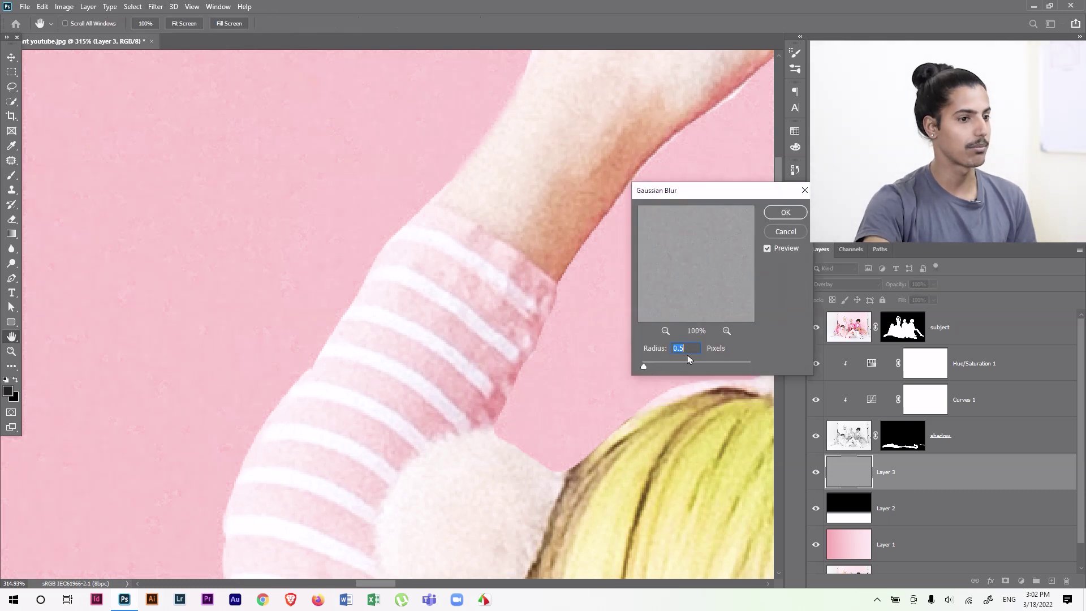
{"action": "left_click", "coordinate": [786, 213]}
Inspect the group's edges and floor shadows, comparing the shadow beneath the outstretched white shoe with the subject layer hidden and shown
{"action": "mouse_move", "coordinate": [594, 347]}
{"action": "left_mouse_down"}
{"action": "mouse_move", "coordinate": [535, 298]}
{"action": "mouse_move", "coordinate": [544, 313]}
{"action": "mouse_move", "coordinate": [468, 267]}
{"action": "left_mouse_up"}
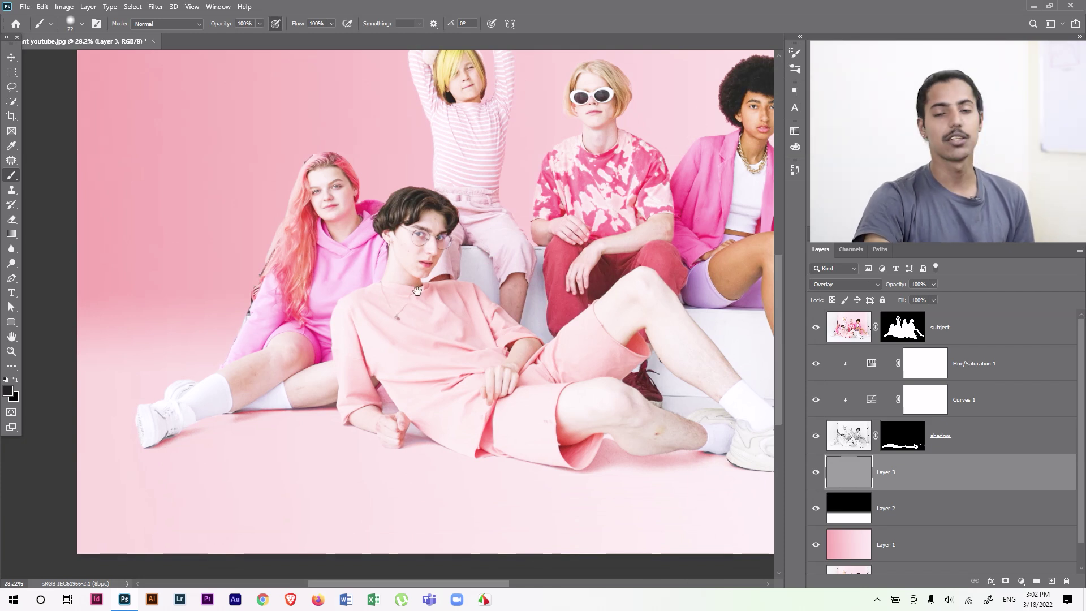
{"action": "left_click_drag", "start_coordinate": [441, 331], "coordinate": [380, 319]}
{"action": "left_click_drag", "start_coordinate": [552, 361], "coordinate": [414, 298]}
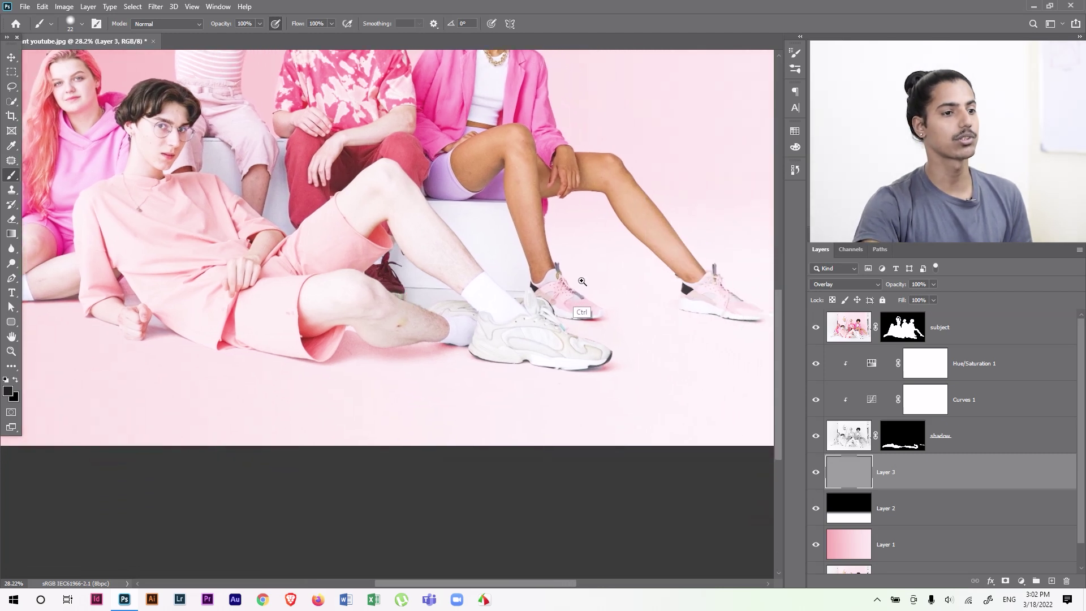
{"action": "left_click_drag", "start_coordinate": [514, 333], "coordinate": [473, 460]}
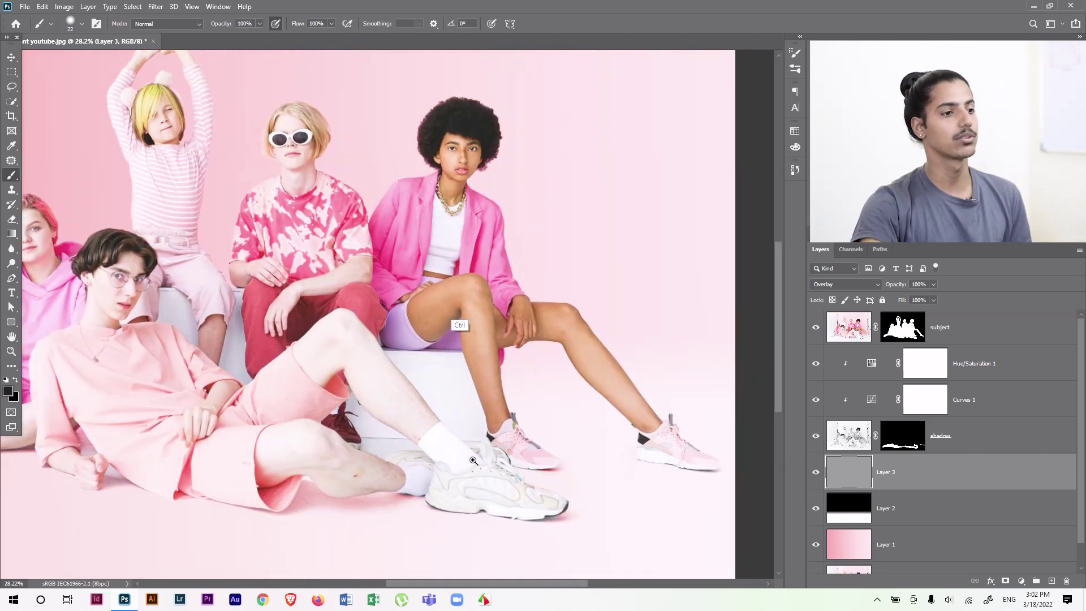
{"action": "scroll", "coordinate": [473, 460], "scroll_direction": "up", "scroll_amount": 2}
{"action": "left_click_drag", "start_coordinate": [488, 143], "coordinate": [479, 194]}
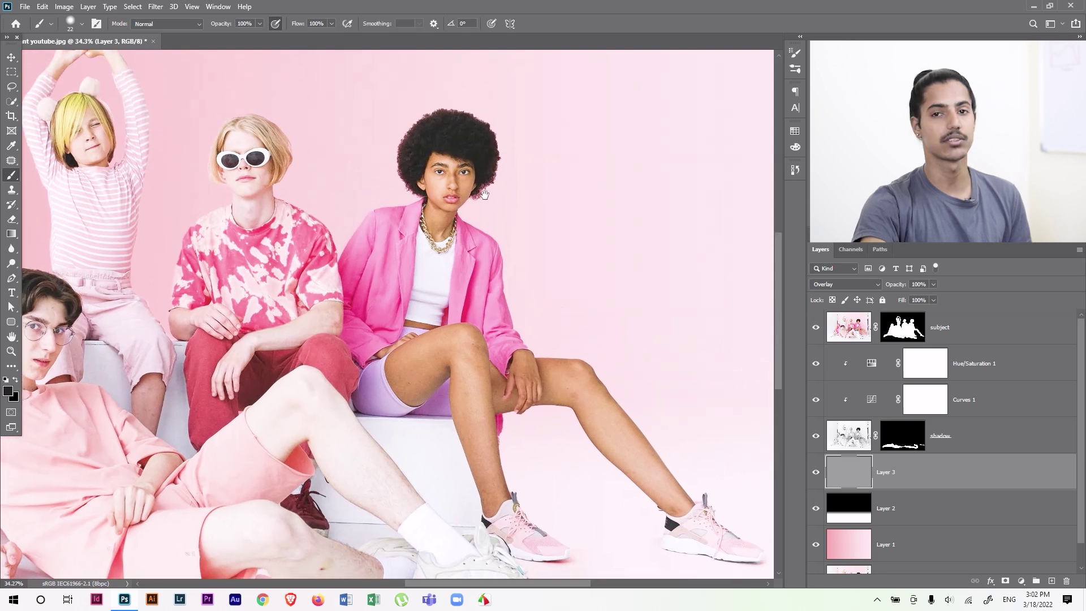
{"action": "left_click_drag", "start_coordinate": [456, 294], "coordinate": [627, 227]}
{"action": "left_click_drag", "start_coordinate": [396, 465], "coordinate": [427, 356]}
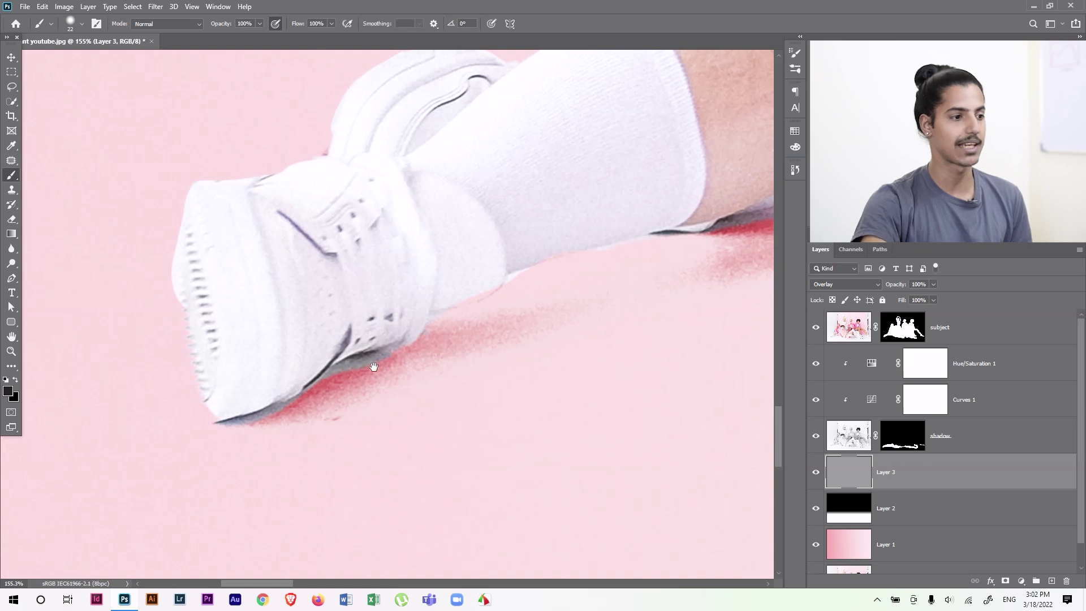
{"action": "left_click_drag", "start_coordinate": [355, 361], "coordinate": [388, 400]}
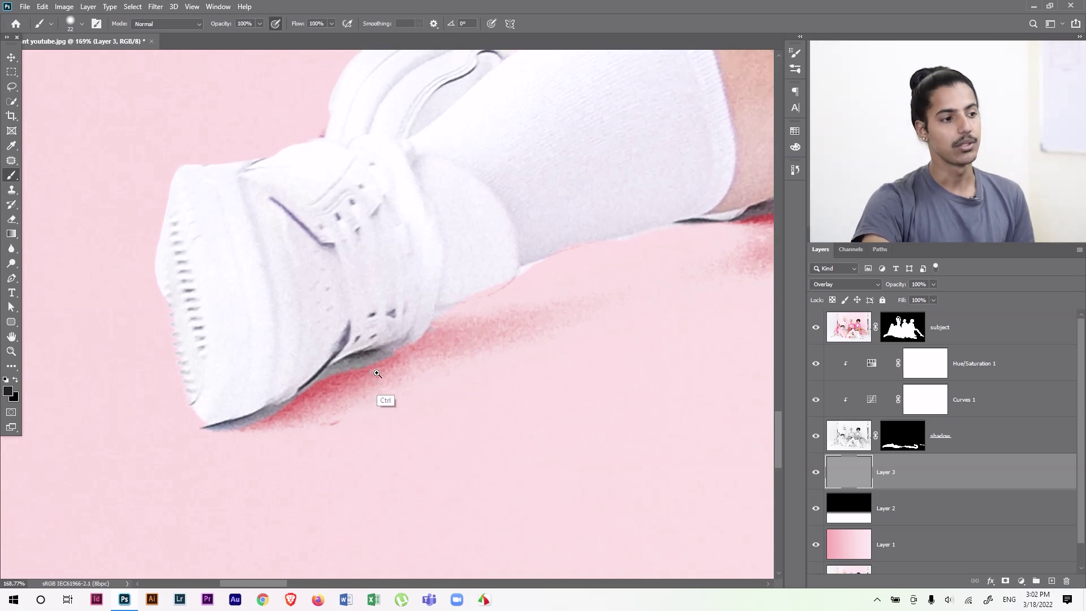
{"action": "left_click", "coordinate": [910, 333]}
{"action": "left_click", "coordinate": [816, 328]}
{"action": "left_click", "coordinate": [816, 328]}
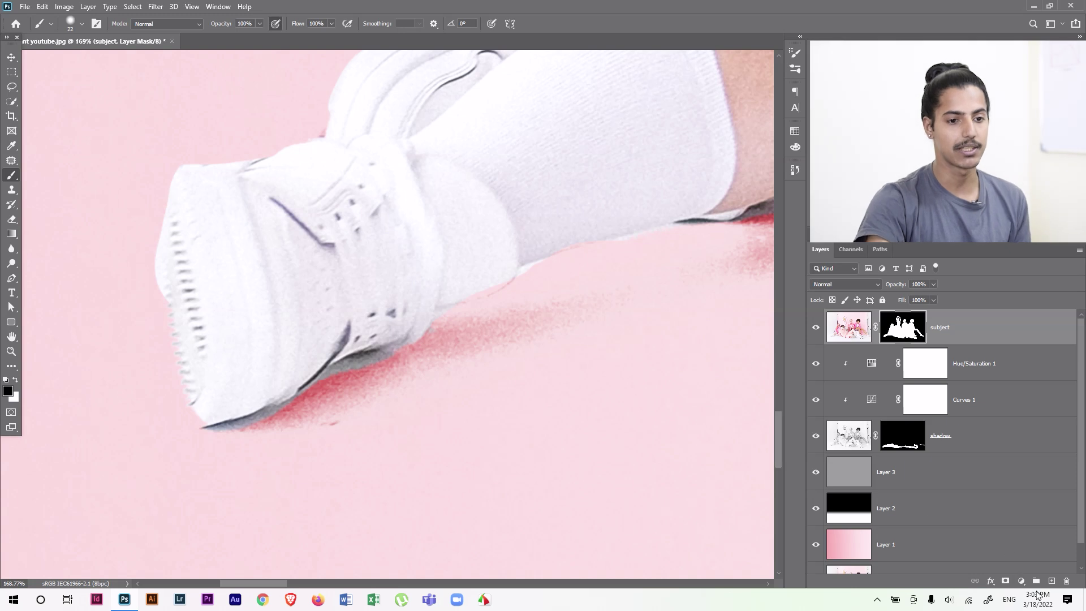
Add a new layer above the subject layer in Color blend mode and sample the reddish-pink shadow colour beneath the white shoe
{"action": "left_click", "coordinate": [1052, 581]}
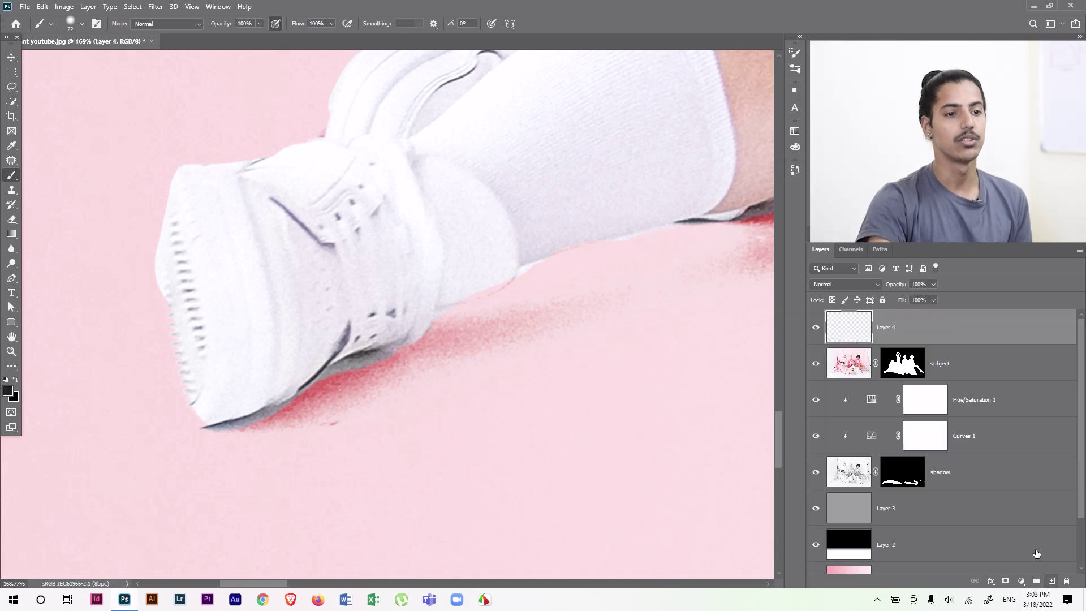
{"action": "left_click", "coordinate": [868, 286]}
{"action": "left_click", "coordinate": [833, 548]}
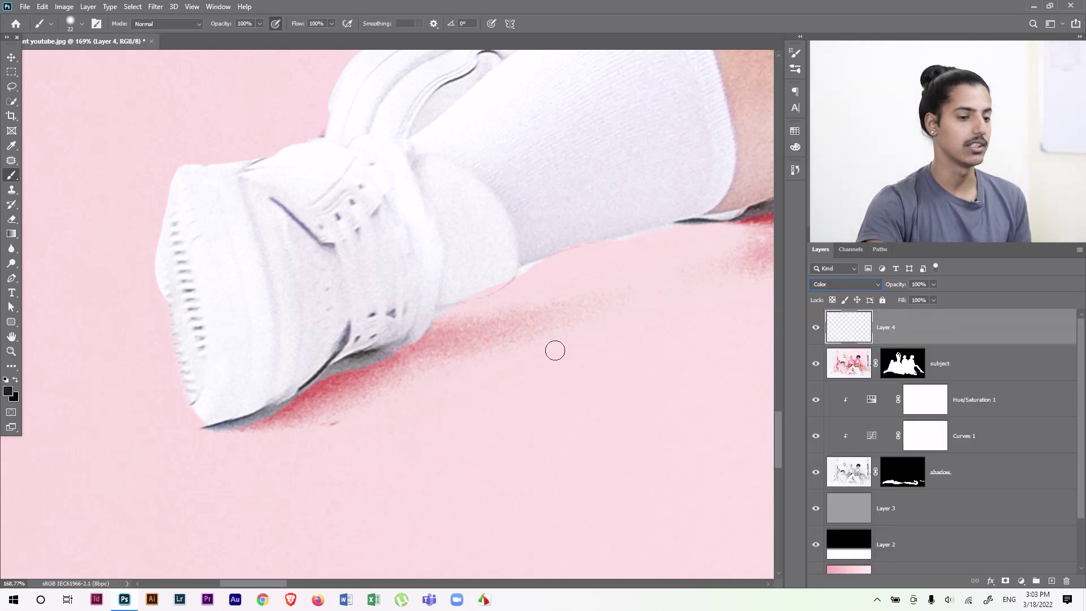
{"action": "left_click", "coordinate": [309, 404], "text": "alt"}
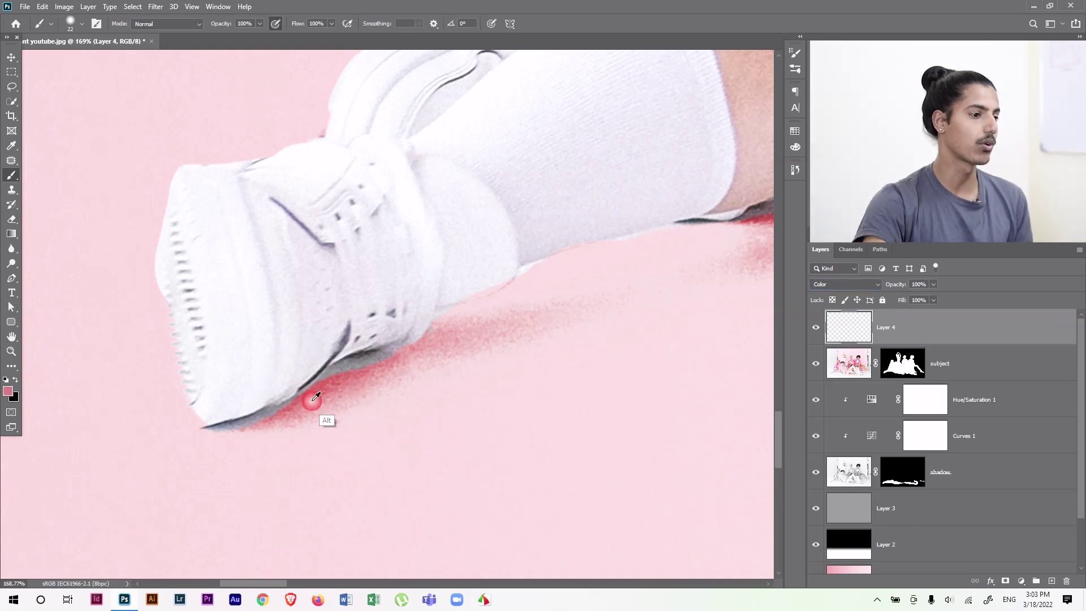
Set the brush size to 39 pixels and its flow to 22%
{"action": "right_click", "coordinate": [339, 378], "text": "alt"}
{"action": "mouse_move", "coordinate": [379, 314]}
{"action": "left_mouse_down"}
{"action": "mouse_move", "coordinate": [389, 310]}
{"action": "mouse_move", "coordinate": [356, 271]}
{"action": "mouse_move", "coordinate": [348, 288]}
{"action": "left_mouse_up"}
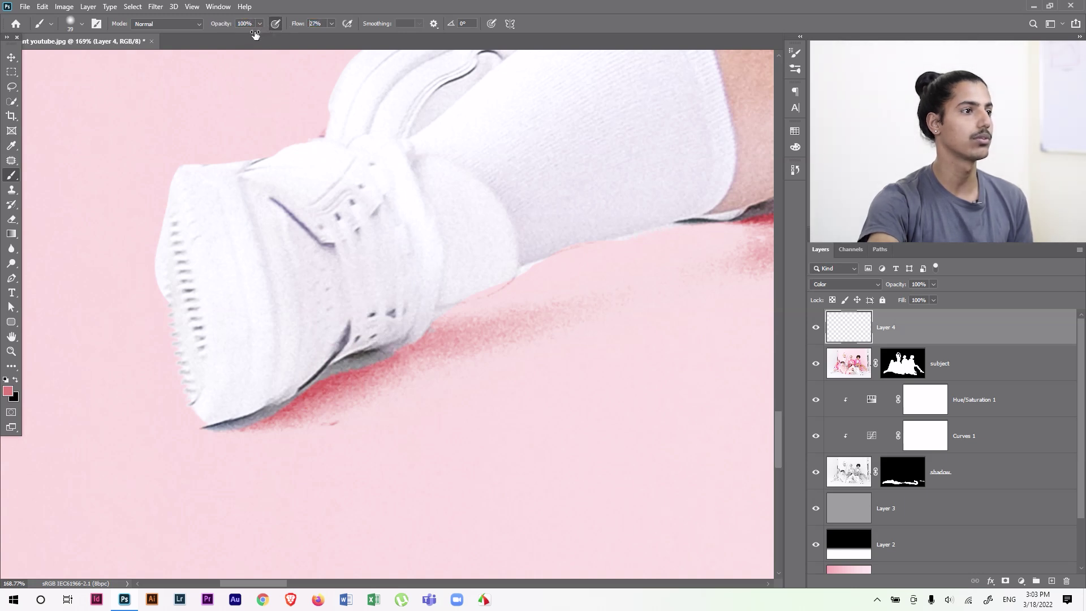
{"action": "type", "text": "22"}
{"action": "key", "text": "Return"}
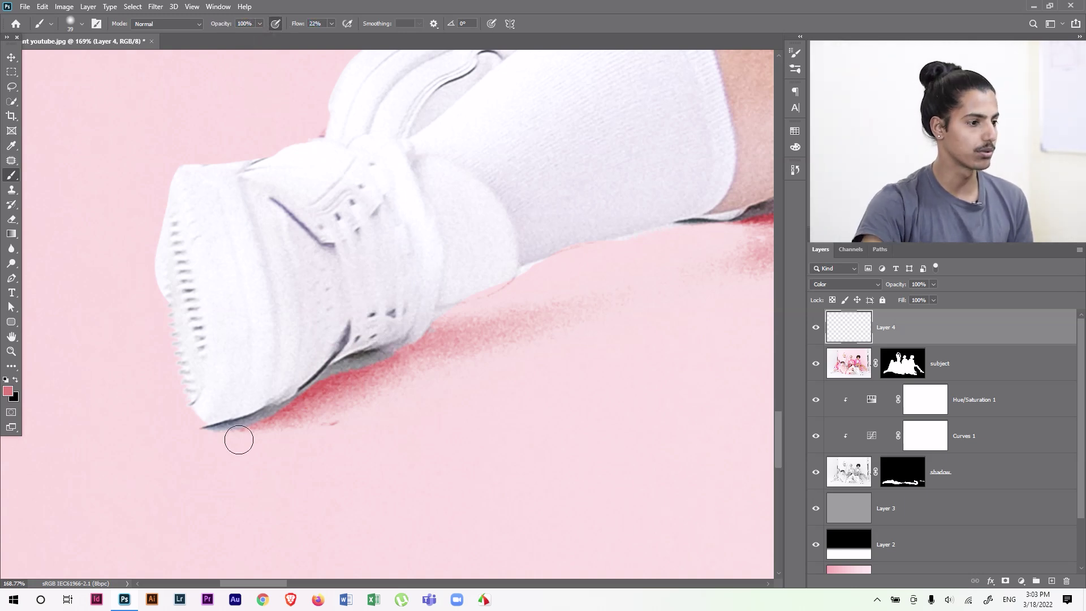
Try painting the sampled pink over the gray shadow edge beneath the white shoe, and delete the tint layer
{"action": "left_click_drag", "start_coordinate": [338, 385], "coordinate": [403, 352]}
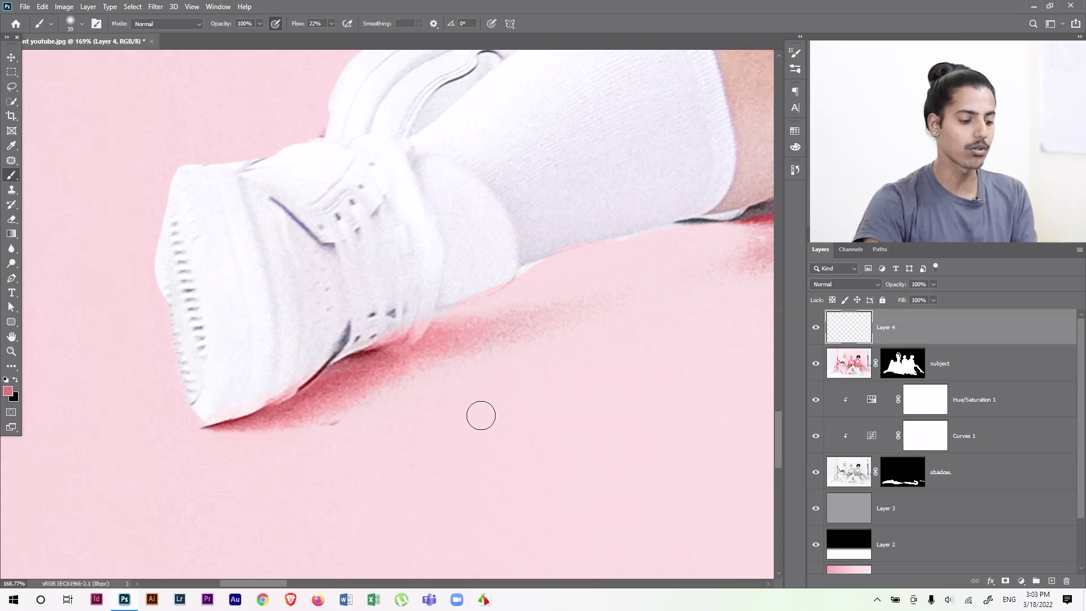
{"action": "key", "text": "Delete"}
Check the shadow with the subject layer hidden, and paint black on the subject mask to remove the gray fringe beneath the white shoe
{"action": "left_click", "coordinate": [816, 328]}
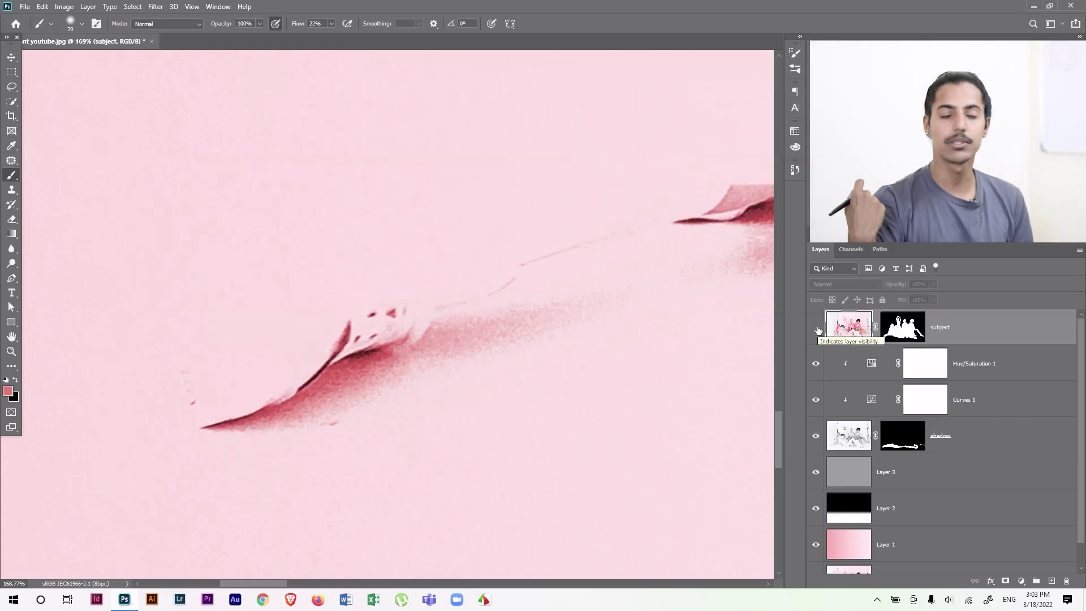
{"action": "left_click", "coordinate": [816, 333]}
{"action": "left_click", "coordinate": [911, 334]}
{"action": "mouse_move", "coordinate": [342, 372]}
{"action": "left_mouse_down"}
{"action": "mouse_move", "coordinate": [249, 444]}
{"action": "mouse_move", "coordinate": [294, 417]}
{"action": "mouse_move", "coordinate": [252, 429]}
{"action": "mouse_move", "coordinate": [286, 424]}
{"action": "mouse_move", "coordinate": [339, 376]}
{"action": "mouse_move", "coordinate": [473, 336]}
{"action": "mouse_move", "coordinate": [511, 298]}
{"action": "mouse_move", "coordinate": [350, 402]}
{"action": "left_mouse_up"}
{"action": "scroll", "coordinate": [362, 368], "scroll_direction": "right", "scroll_amount": 5}
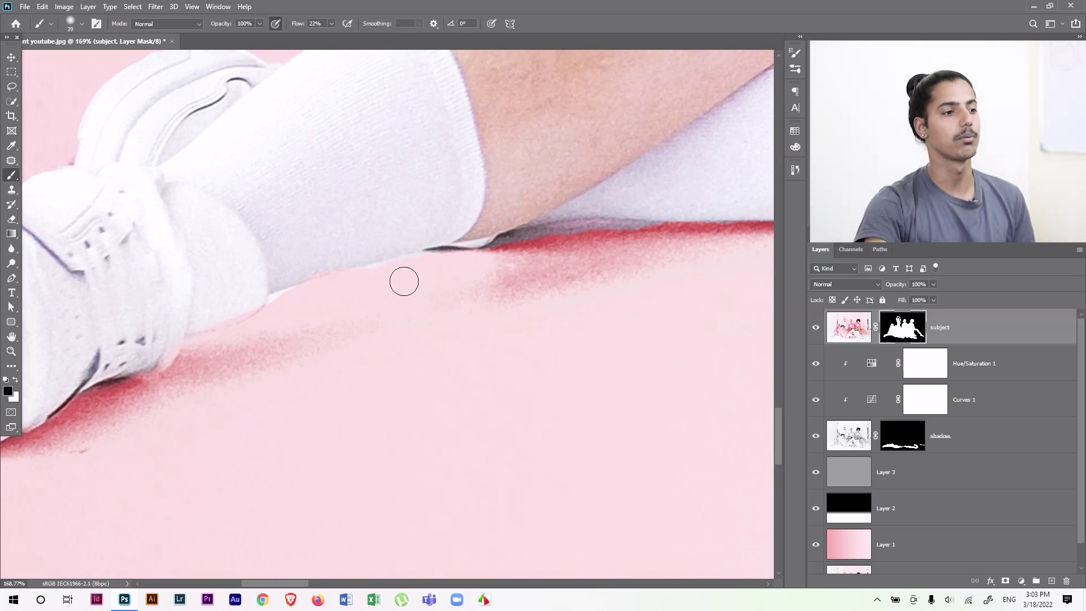
Paint black on the subject layer's mask to remove the gray shadow fringe beneath the sock, bare leg, forearm and fist
{"action": "left_click_drag", "start_coordinate": [655, 244], "coordinate": [400, 267]}
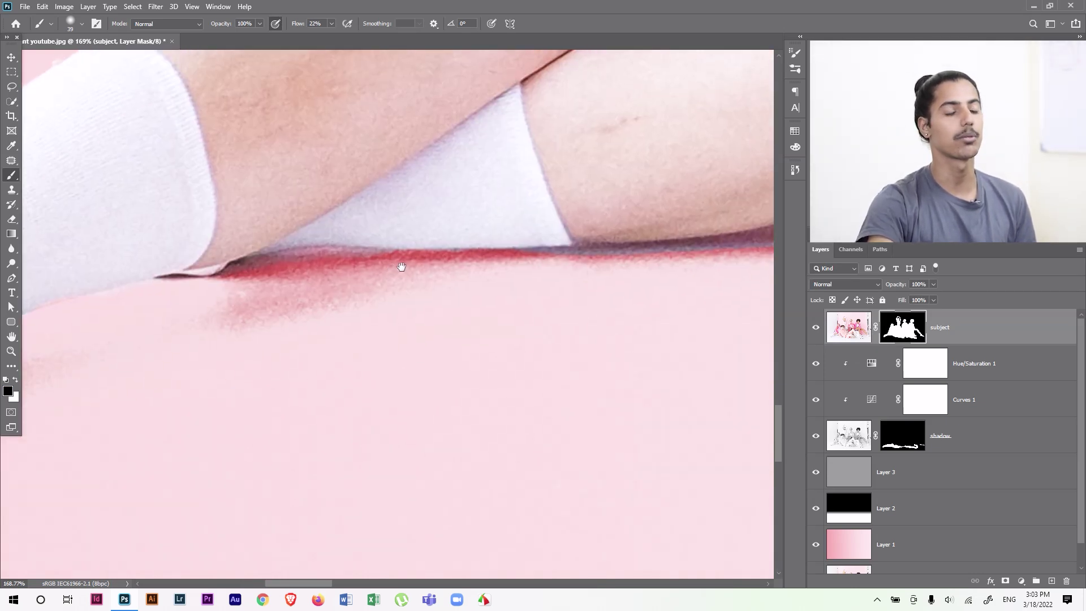
{"action": "left_click_drag", "start_coordinate": [570, 255], "coordinate": [305, 291]}
{"action": "left_click_drag", "start_coordinate": [516, 266], "coordinate": [372, 227]}
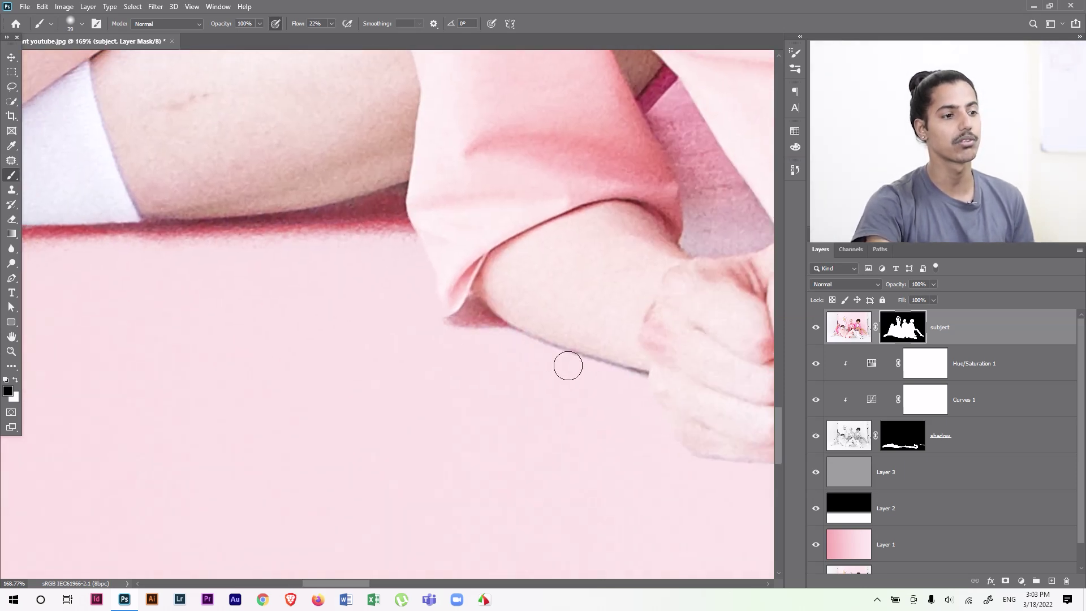
{"action": "left_click_drag", "start_coordinate": [608, 371], "coordinate": [412, 289]}
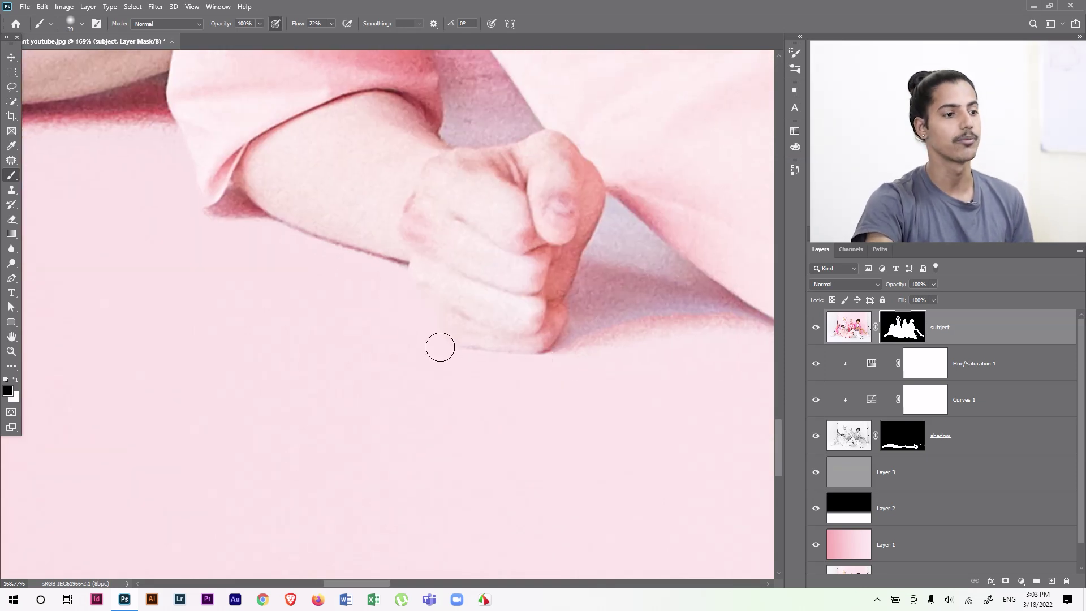
{"action": "mouse_move", "coordinate": [619, 308]}
{"action": "left_mouse_down"}
{"action": "mouse_move", "coordinate": [586, 295]}
{"action": "mouse_move", "coordinate": [625, 218]}
{"action": "mouse_move", "coordinate": [693, 317]}
{"action": "left_mouse_up"}
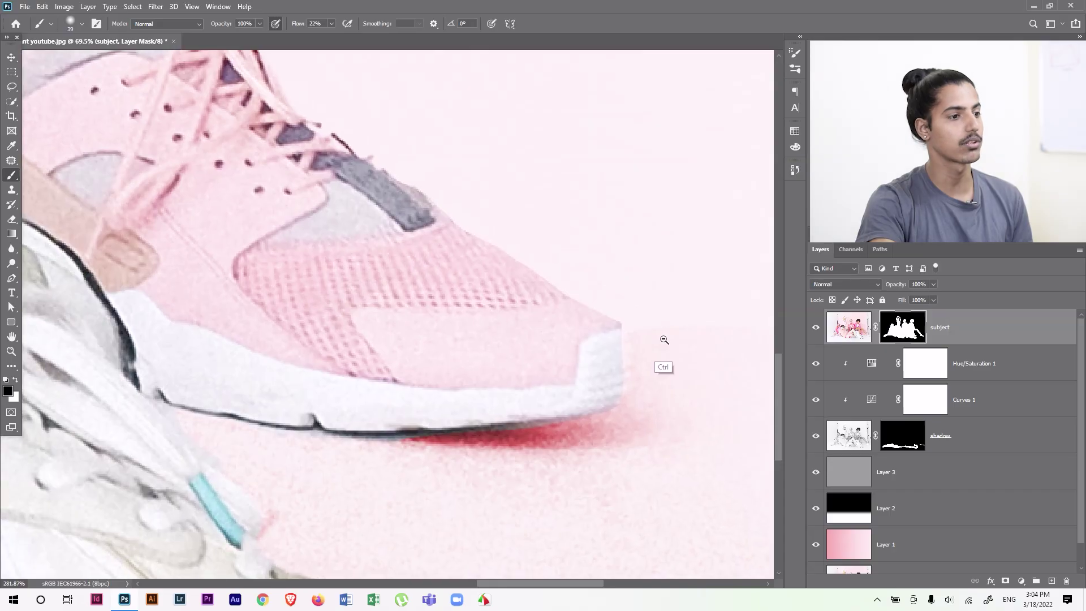
Isolate the subject layer to check the cutout edge beneath the pink shoe, restore the other layers, and hide the shadow layer
{"action": "left_click_drag", "start_coordinate": [439, 261], "coordinate": [529, 286]}
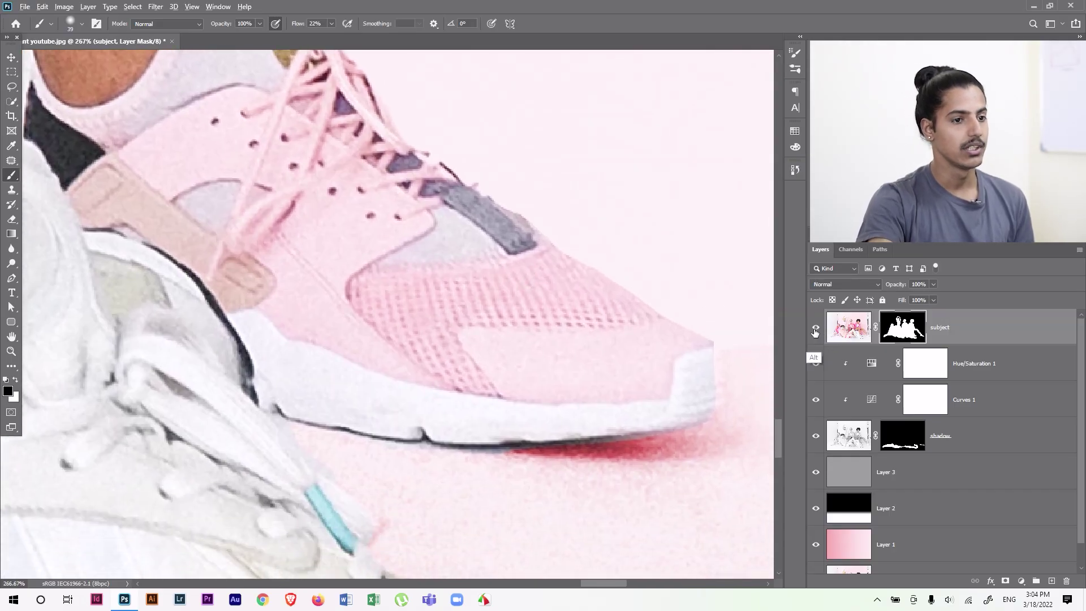
{"action": "left_click", "coordinate": [817, 330], "text": "alt"}
{"action": "left_click", "coordinate": [817, 329], "text": "alt"}
{"action": "left_click", "coordinate": [816, 329], "text": "alt"}
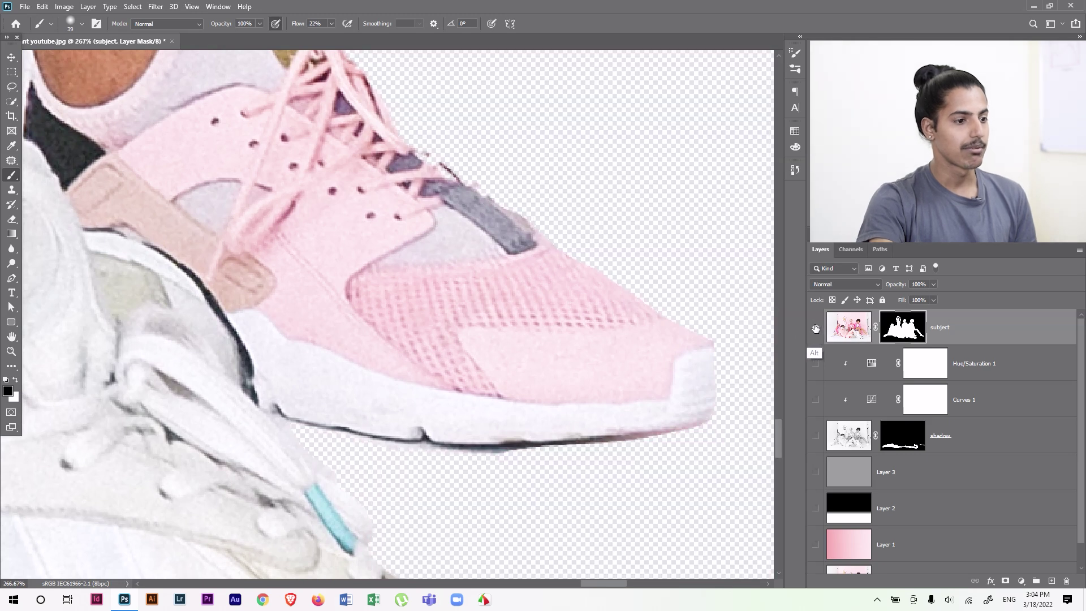
{"action": "left_click", "coordinate": [816, 329], "text": "alt"}
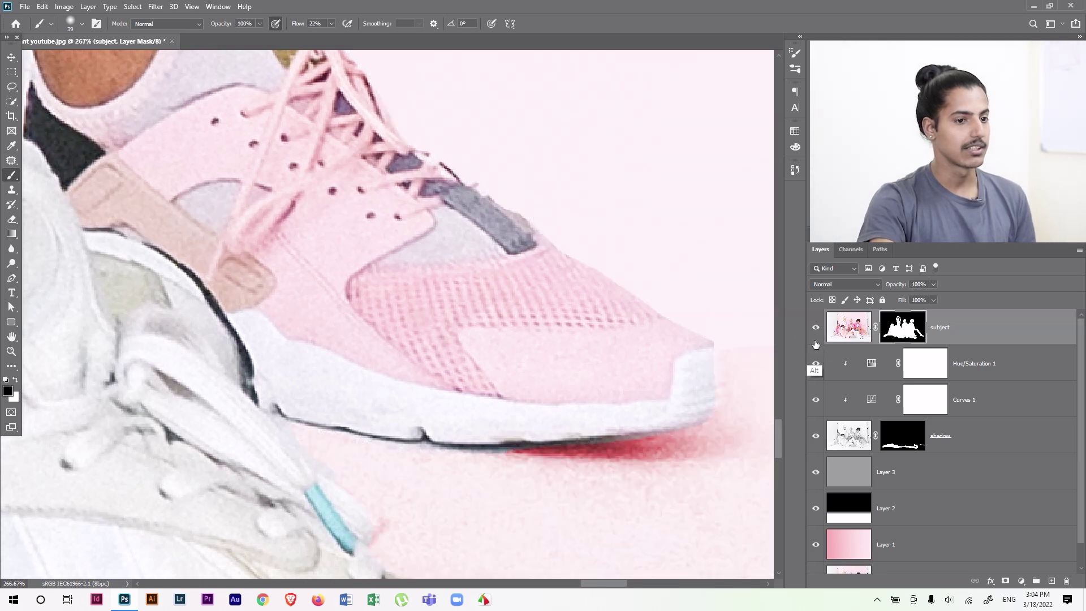
{"action": "left_click", "coordinate": [816, 436]}
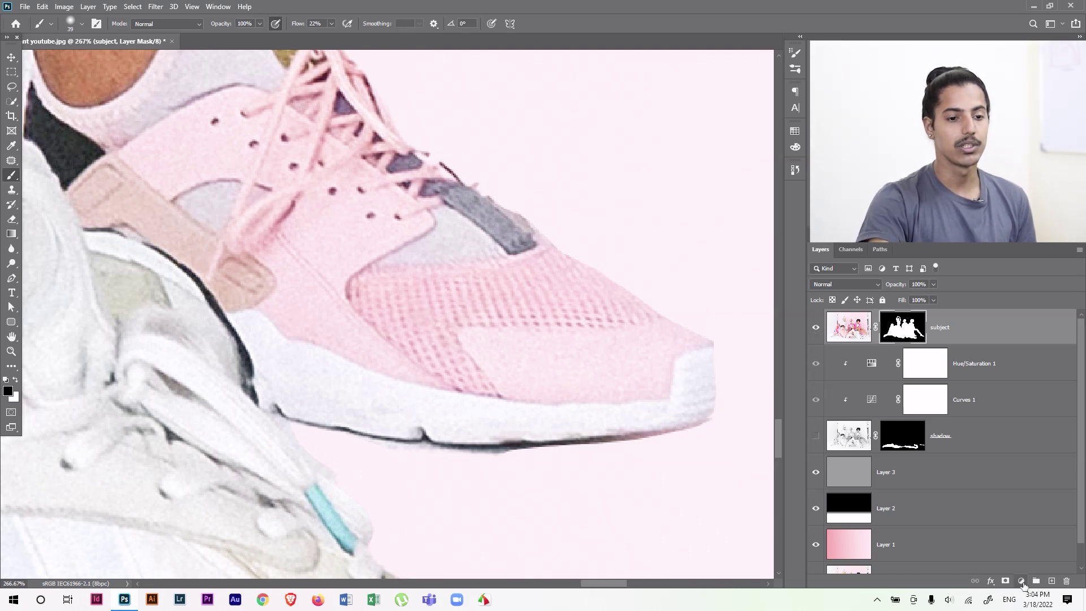
Add a new layer in Color blend mode above the subject and try painting beneath the pink shoe's sole
{"action": "left_click", "coordinate": [1053, 582]}
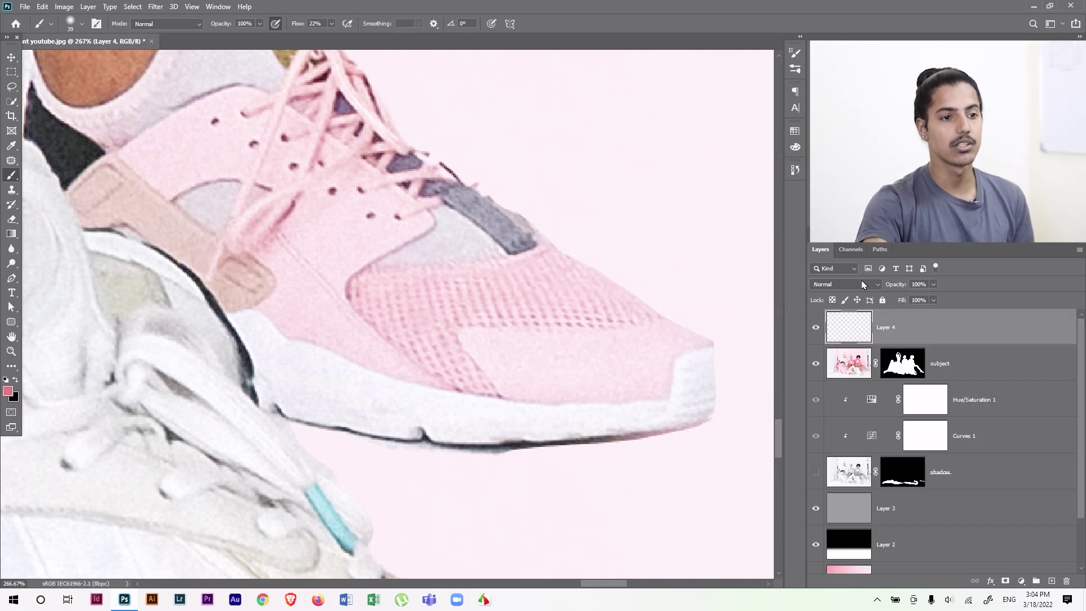
{"action": "left_click", "coordinate": [862, 284]}
{"action": "left_click", "coordinate": [857, 546]}
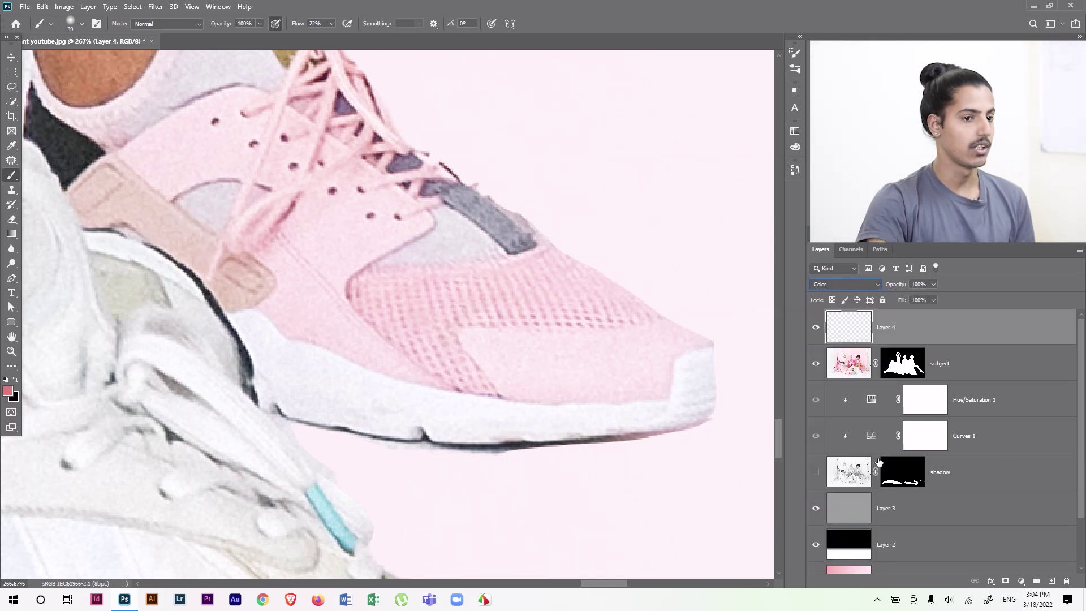
{"action": "left_click", "coordinate": [394, 460], "text": "alt"}
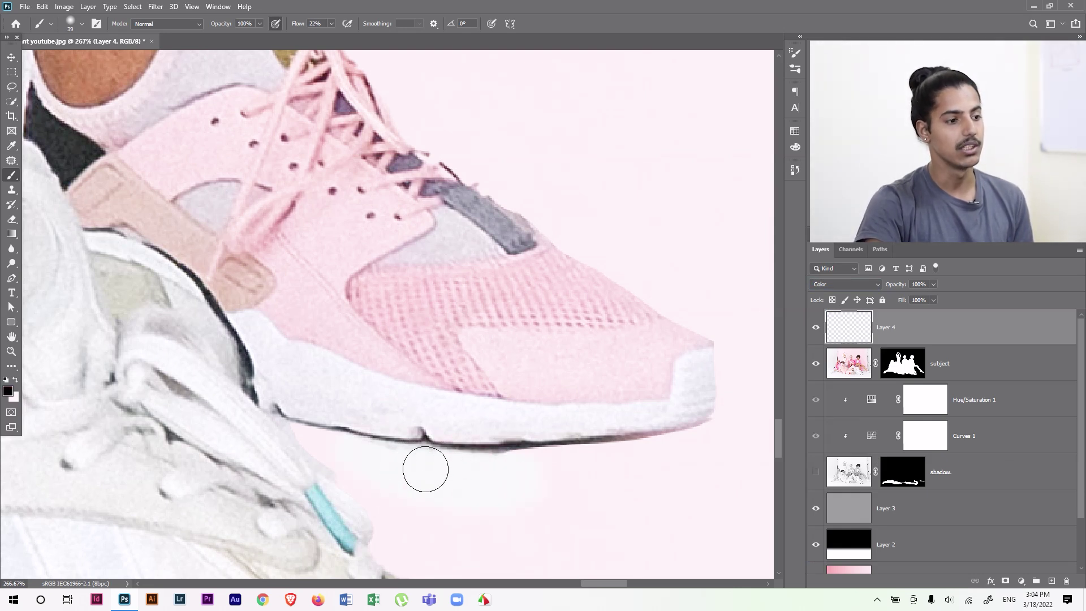
{"action": "key", "text": "alt"}
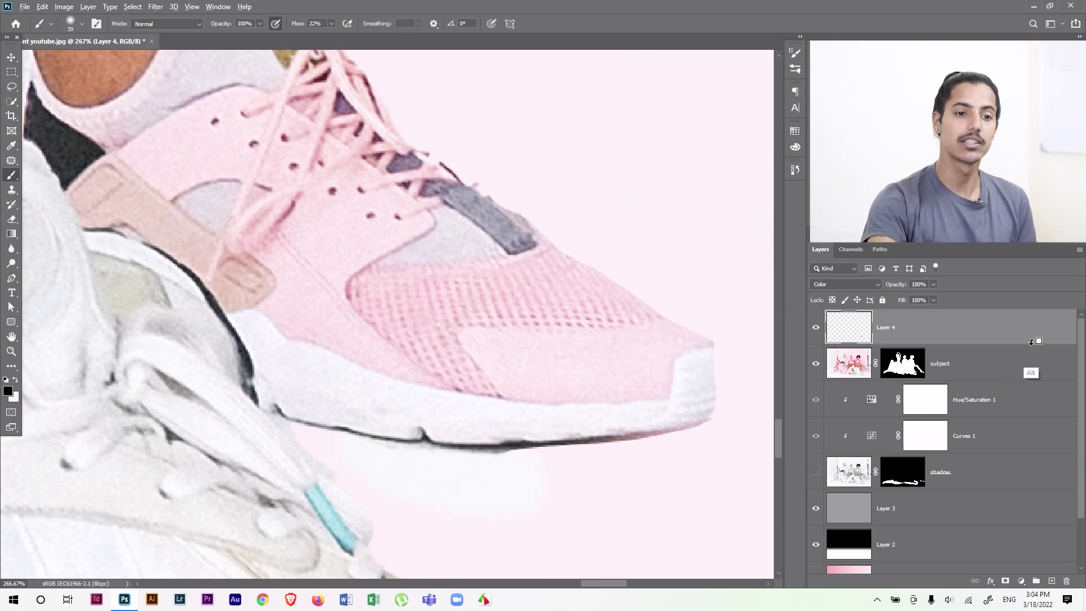
Clip the Color layer to the subject layer, try tinting the sole's edge with the sampled backdrop pink, and delete the layer
{"action": "left_click", "coordinate": [1032, 342], "text": "alt"}
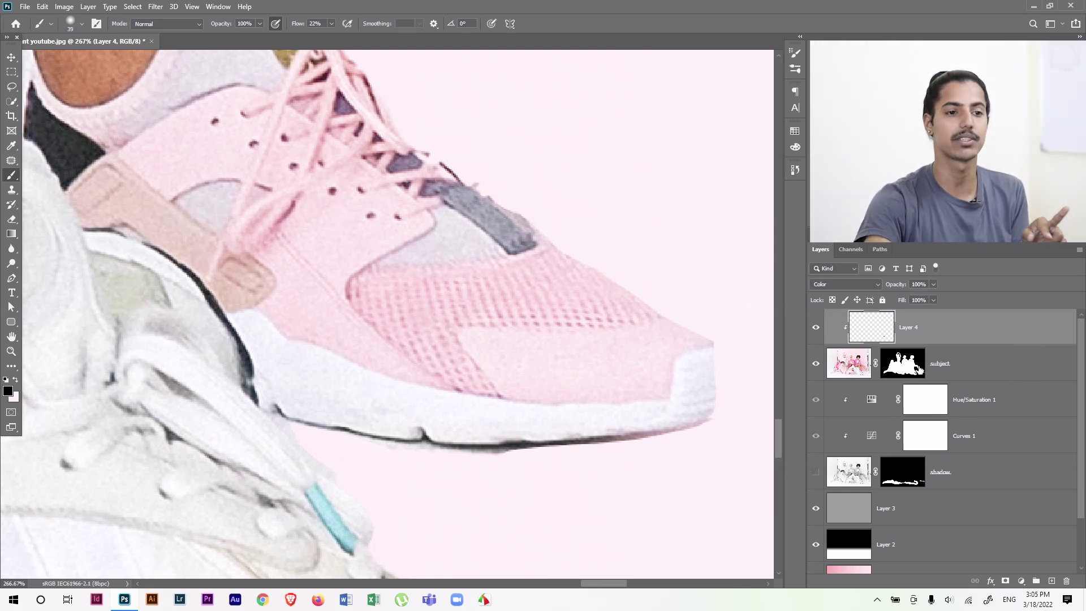
{"action": "left_click", "coordinate": [924, 365]}
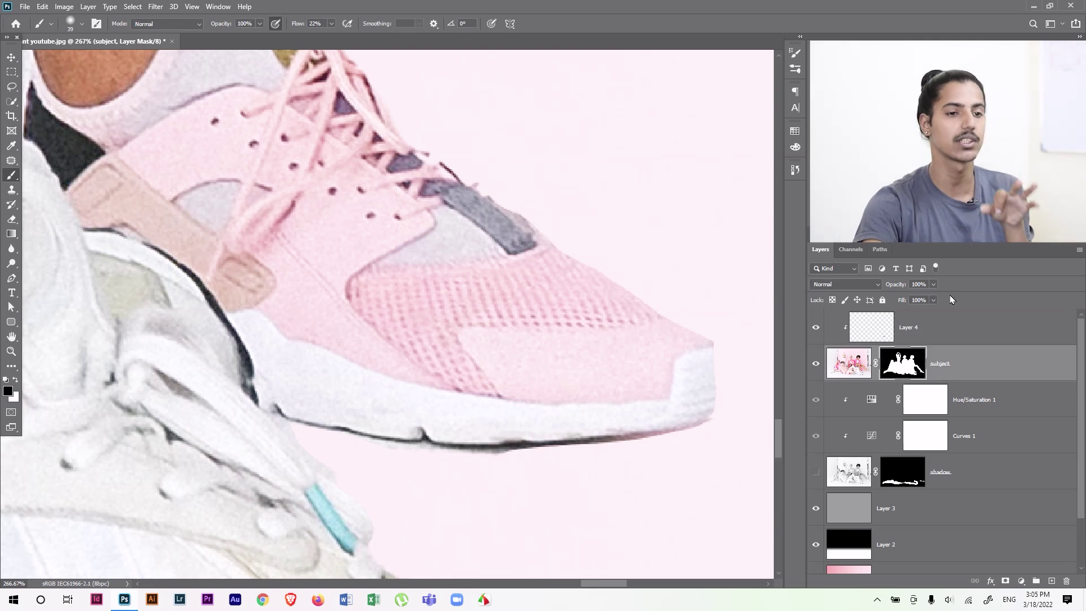
{"action": "left_click", "coordinate": [893, 336]}
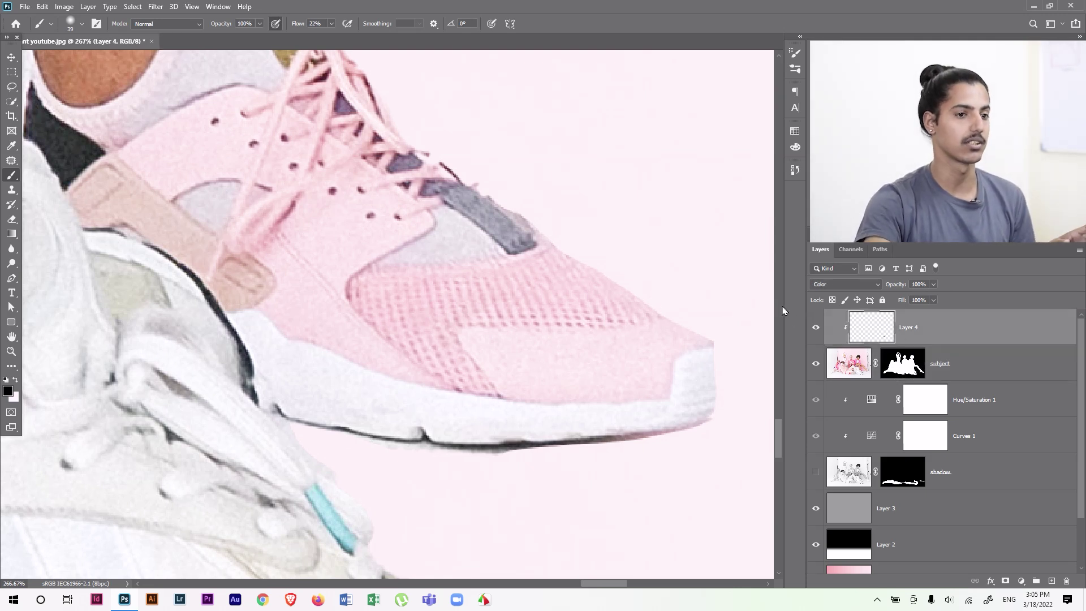
{"action": "left_click", "coordinate": [492, 385], "text": "alt"}
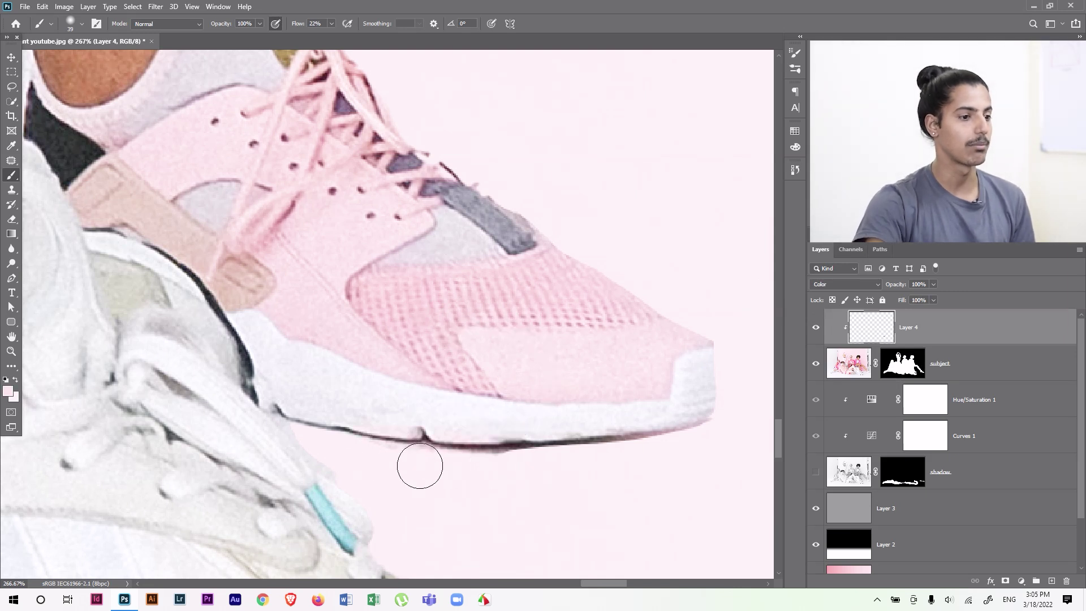
{"action": "left_click", "coordinate": [659, 422]}
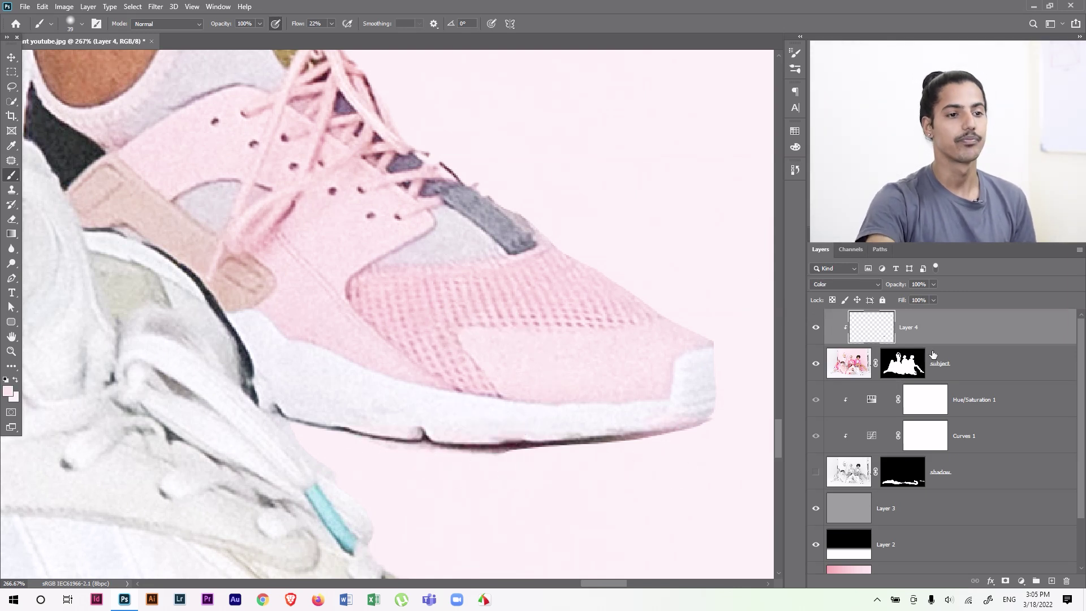
{"action": "key", "text": "Delete"}
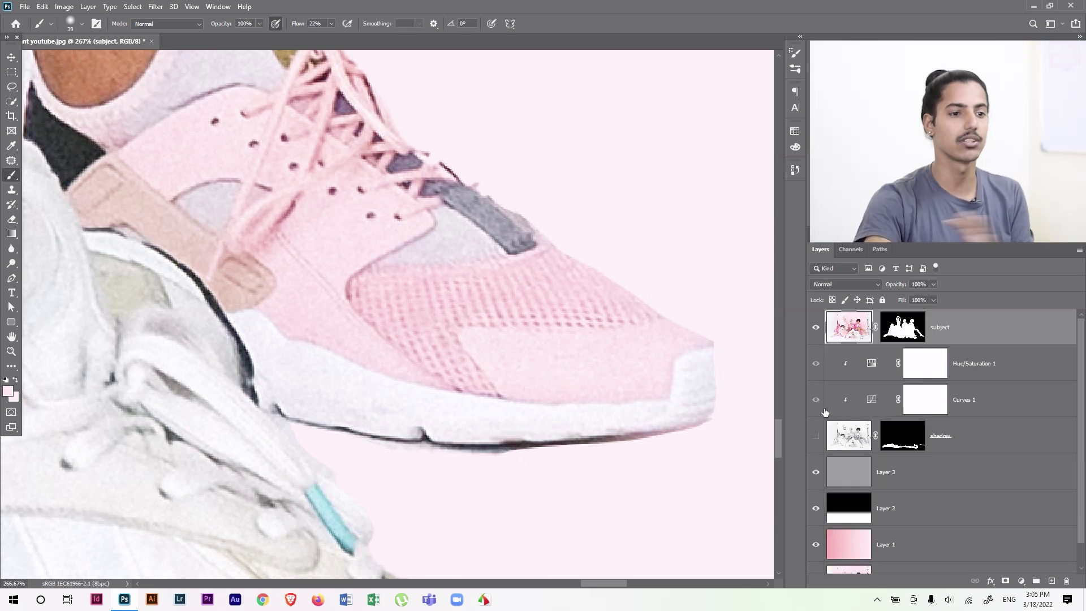
Show the shadow layer again and make the subject layer's mask active
{"action": "left_click", "coordinate": [816, 435]}
{"action": "left_click", "coordinate": [951, 449]}
{"action": "left_click", "coordinate": [913, 442]}
{"action": "left_click", "coordinate": [912, 339]}
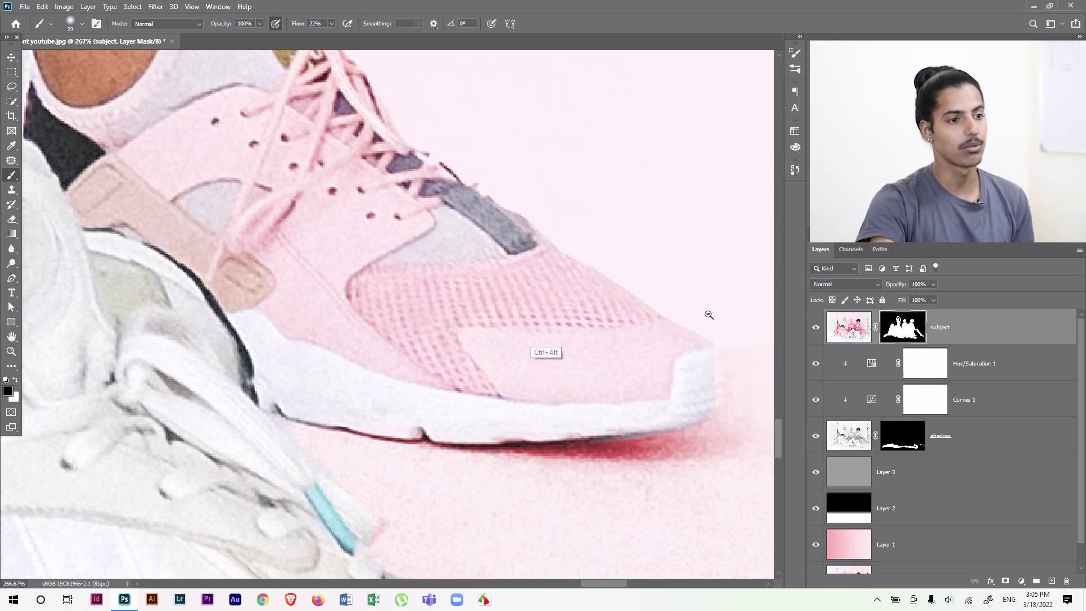
{"action": "scroll", "coordinate": [490, 298], "scroll_direction": "down", "scroll_amount": 4}
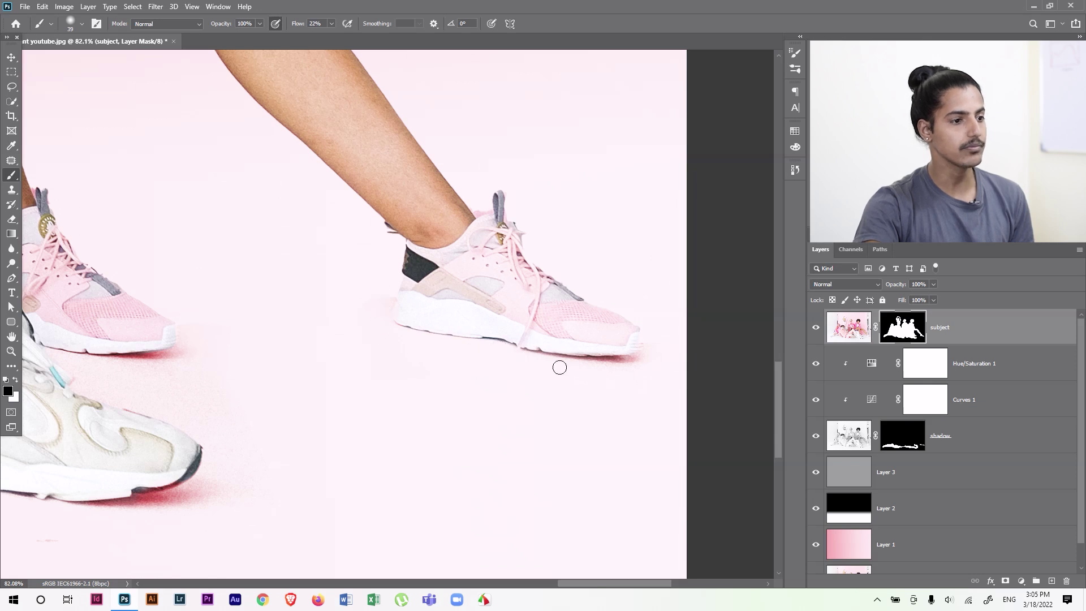
{"action": "scroll", "coordinate": [593, 354], "scroll_direction": "down", "scroll_amount": 6}
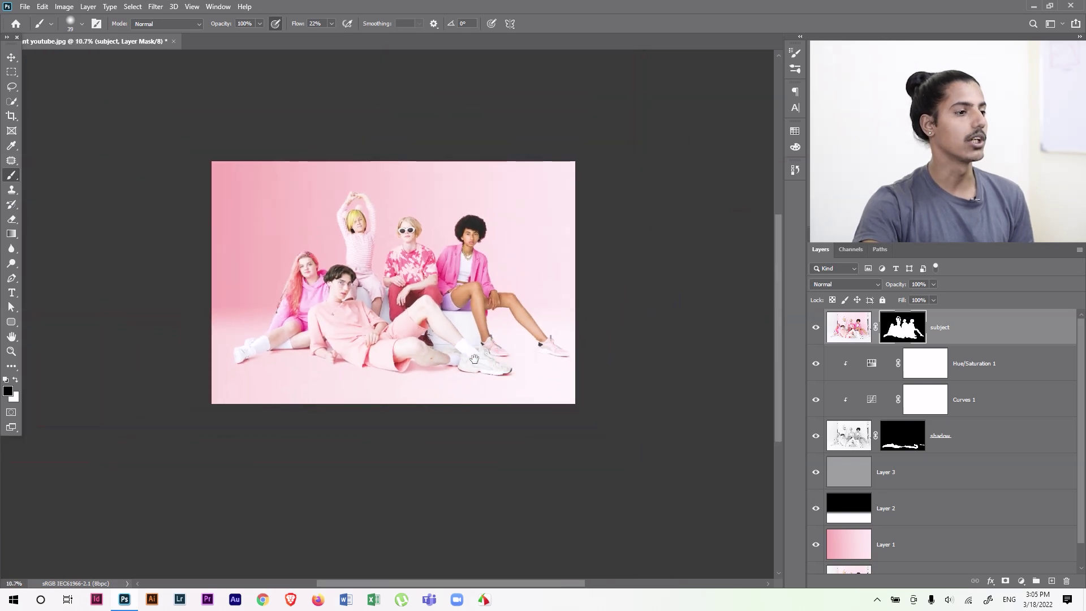
{"action": "scroll", "coordinate": [441, 339], "scroll_direction": "up", "scroll_amount": 3}
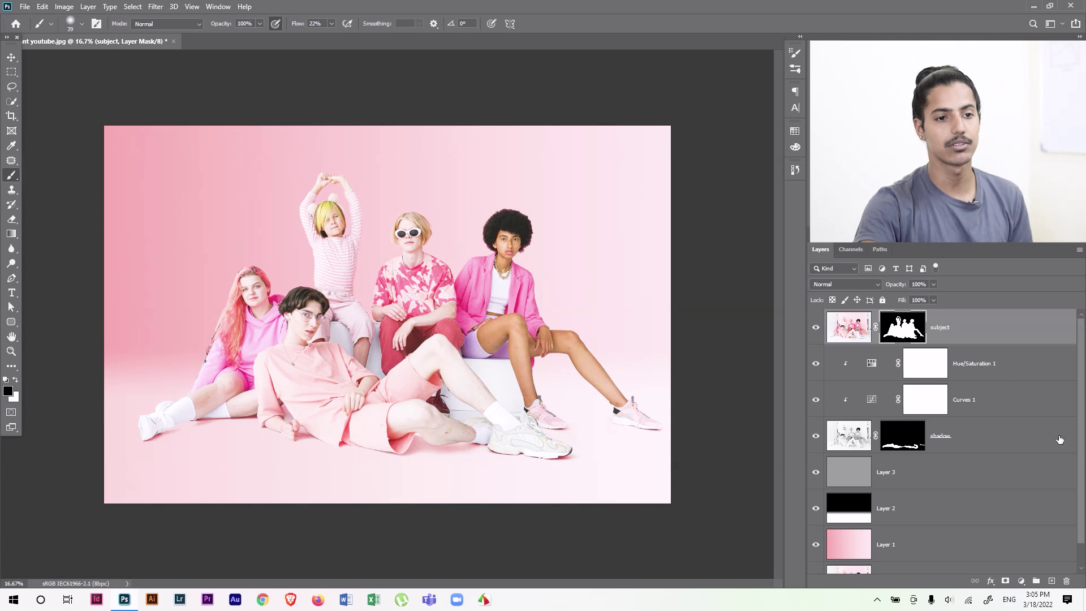
{"action": "scroll", "coordinate": [1075, 481], "scroll_direction": "down", "scroll_amount": 2}
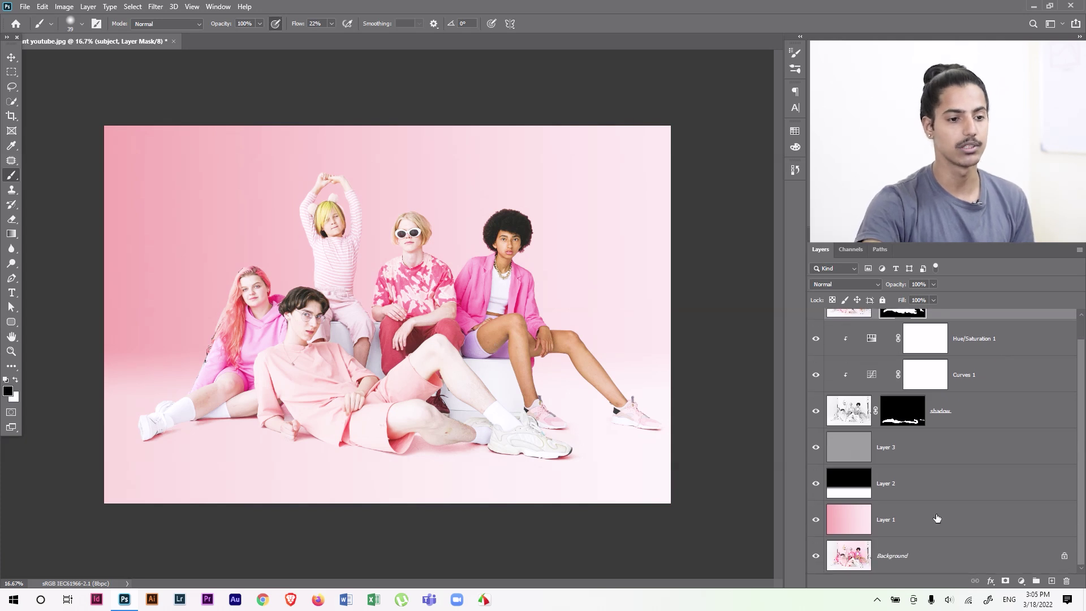
{"action": "left_click", "coordinate": [969, 492], "text": "shift"}
{"action": "key", "text": "ctrl+g"}
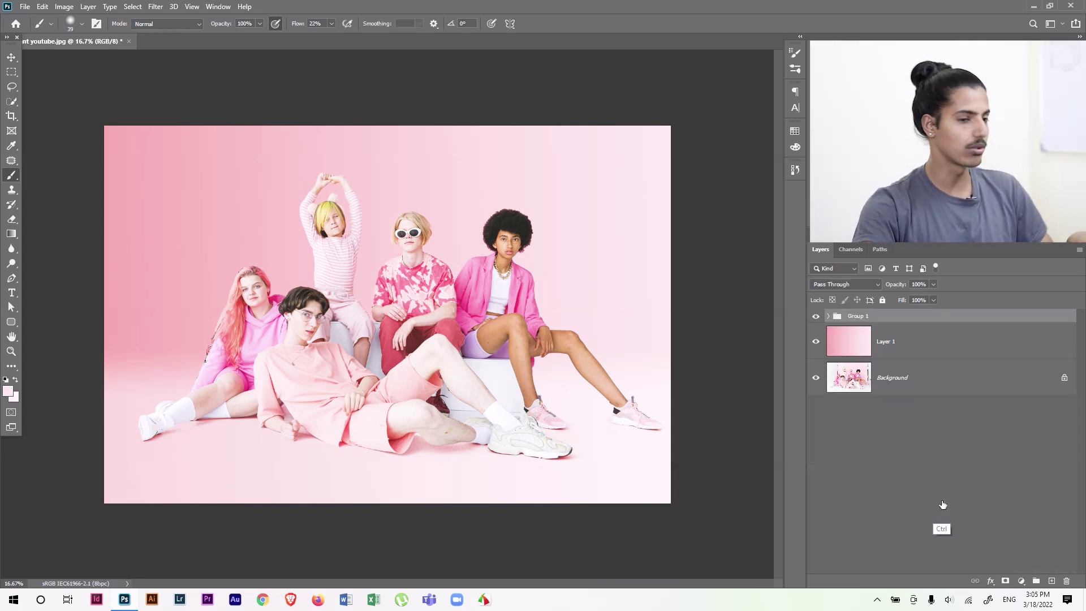
{"action": "key", "text": "ctrl+t"}
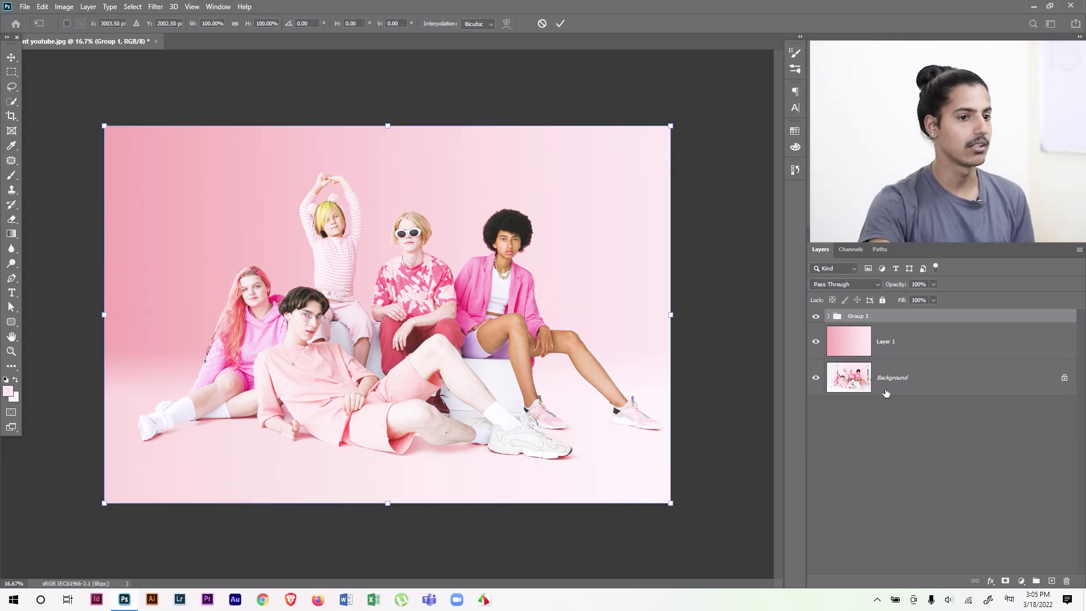
{"action": "key", "text": "Escape"}
{"action": "key", "text": "ctrl+z"}
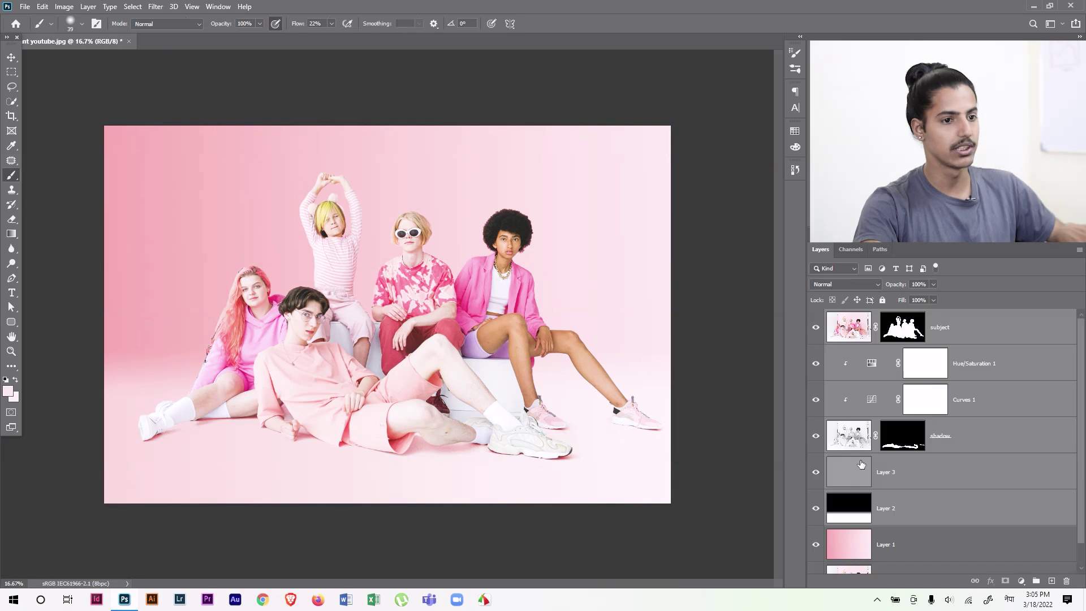
Group the subject, Hue/Saturation, Curves and shadow layers together
{"action": "left_click", "coordinate": [962, 448]}
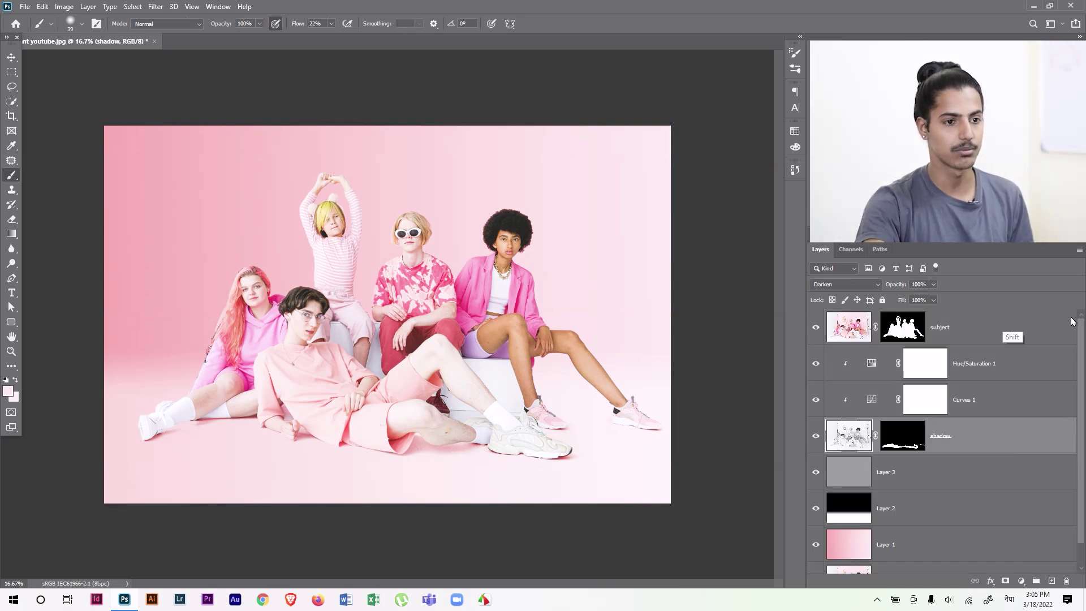
{"action": "left_click", "coordinate": [1000, 340], "text": "shift"}
{"action": "key", "text": "ctrl+g"}
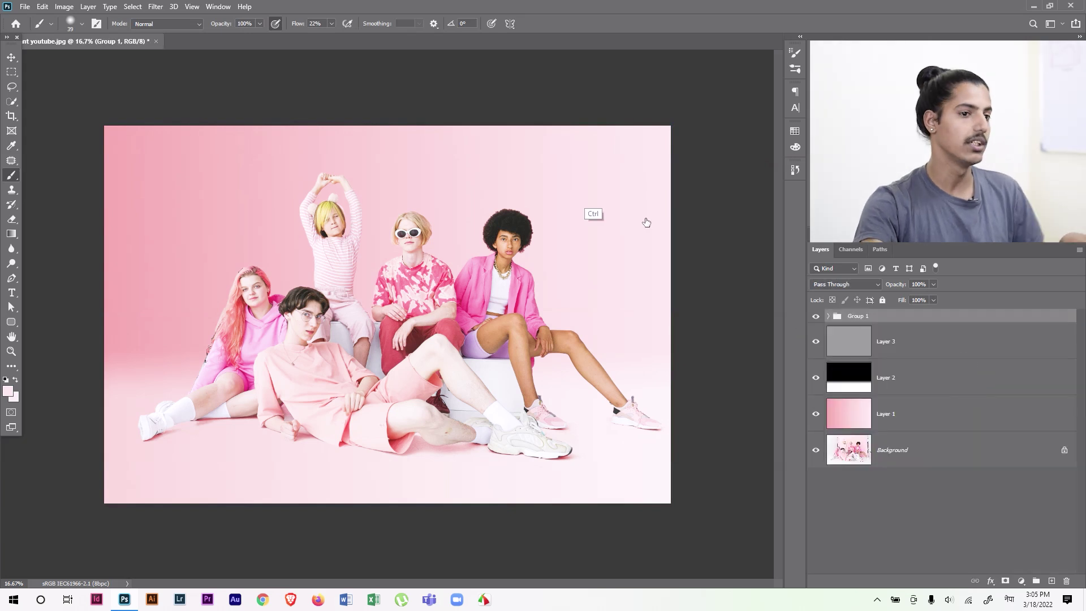
Scale the group of people and shadows down to 89.26% about its centre
{"action": "key", "text": "ctrl+t"}
{"action": "left_click_drag", "start_coordinate": [670, 126], "coordinate": [640, 147]}
{"action": "key", "text": "b"}
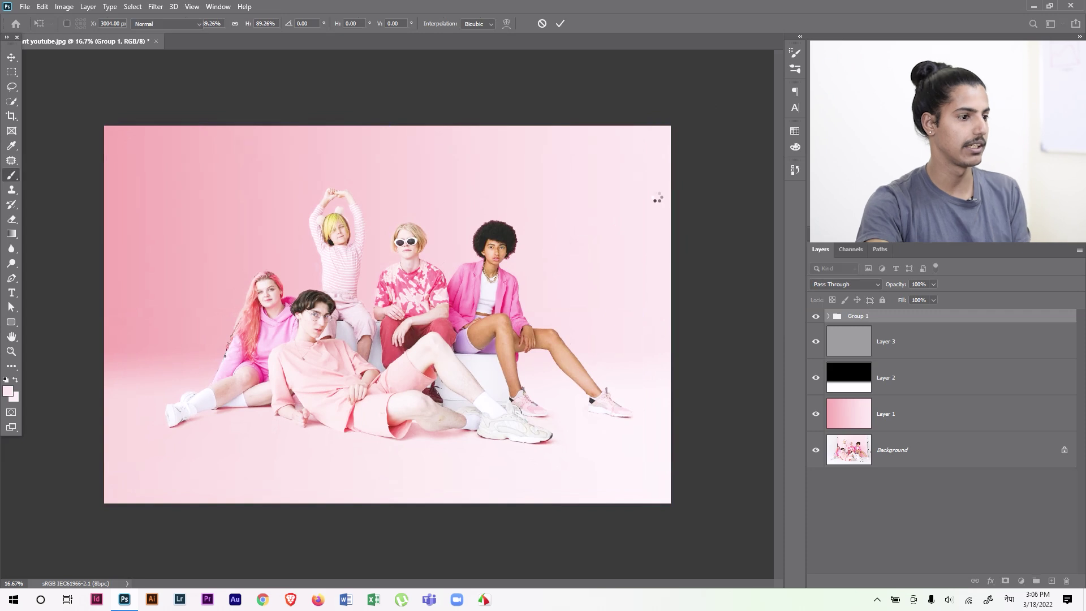
{"action": "mouse_move", "coordinate": [214, 439]}
{"action": "left_mouse_down"}
{"action": "mouse_move", "coordinate": [298, 475]}
{"action": "mouse_move", "coordinate": [347, 456]}
{"action": "mouse_move", "coordinate": [365, 462]}
{"action": "mouse_move", "coordinate": [320, 444]}
{"action": "mouse_move", "coordinate": [351, 396]}
{"action": "mouse_move", "coordinate": [377, 474]}
{"action": "mouse_move", "coordinate": [439, 208]}
{"action": "mouse_move", "coordinate": [504, 245]}
{"action": "mouse_move", "coordinate": [422, 238]}
{"action": "mouse_move", "coordinate": [516, 266]}
{"action": "left_mouse_up"}
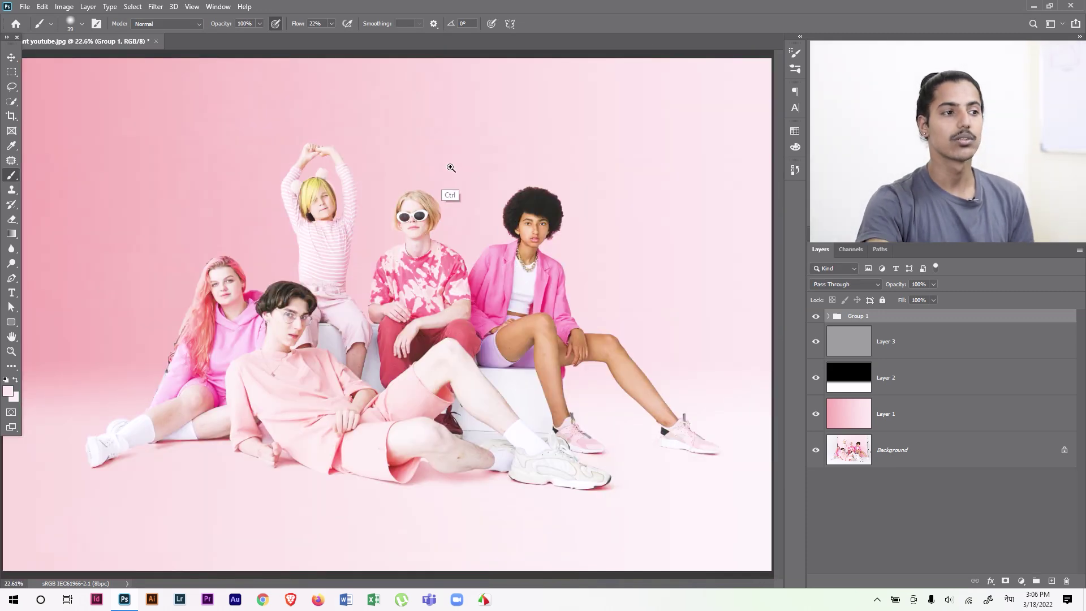
{"action": "left_click_drag", "start_coordinate": [449, 164], "coordinate": [507, 199]}
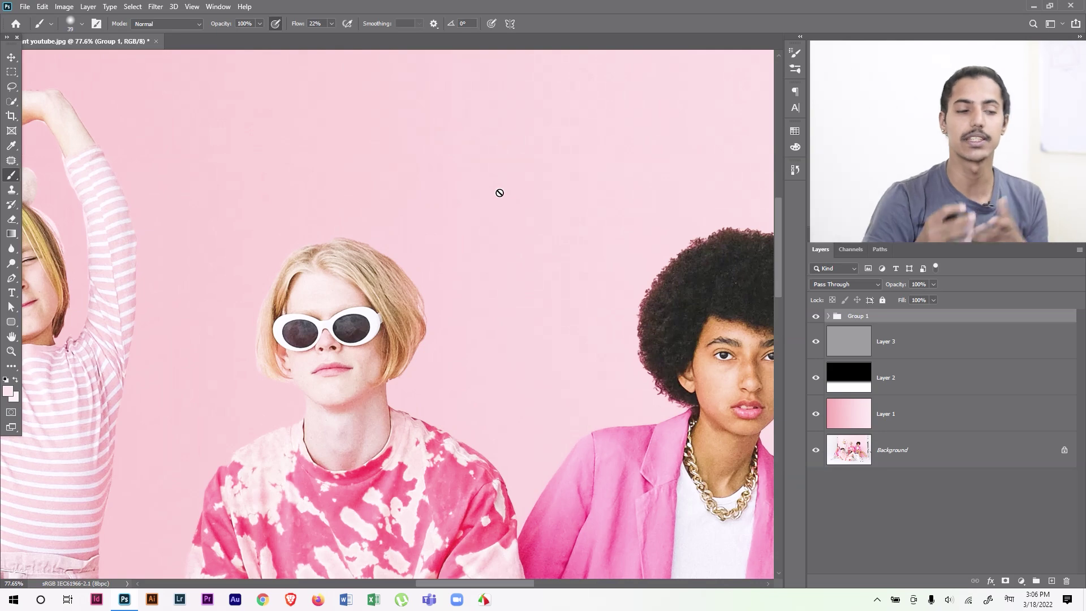